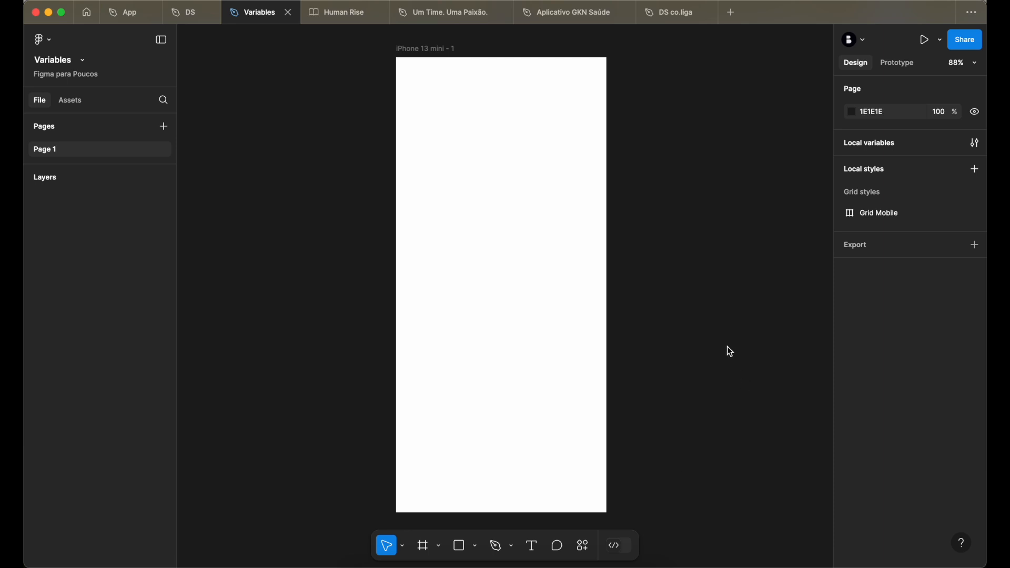
# Create a local variable collection named "04 – Design Tokens" and enlarge the variables window.
pyautogui.click(976, 150)
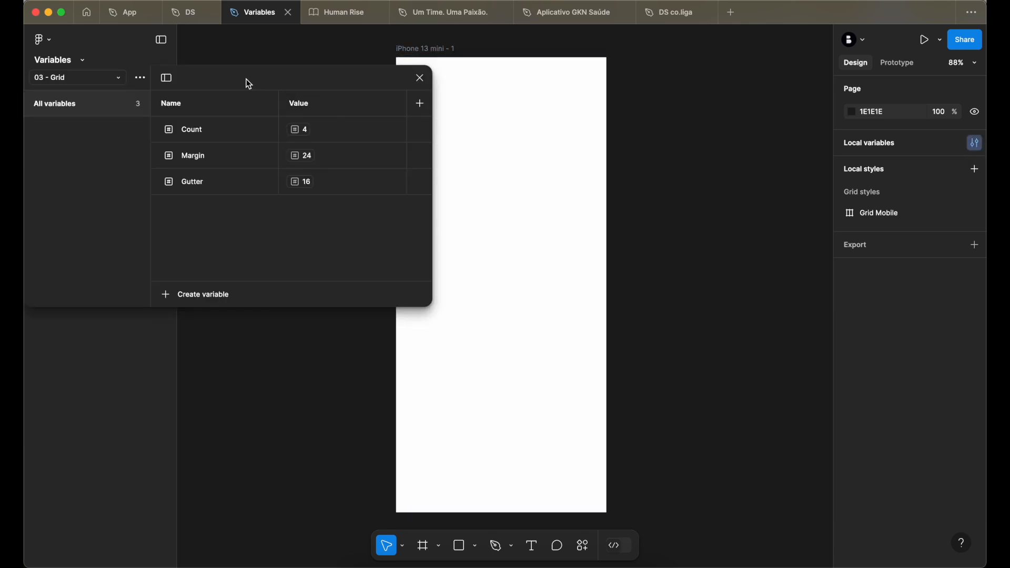
pyautogui.moveTo(248, 79); pyautogui.dragTo(334, 96)
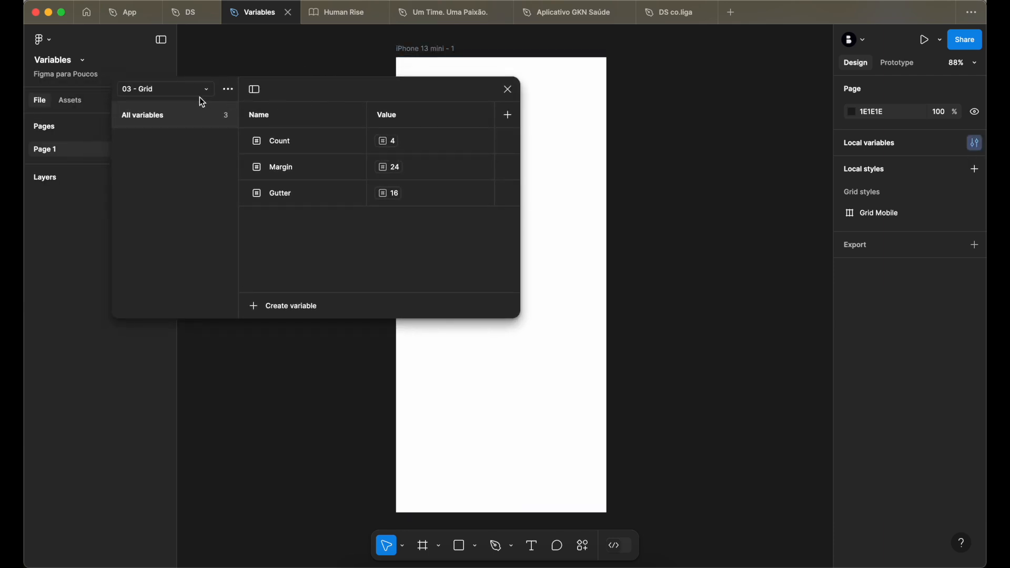
pyautogui.click(227, 90)
pyautogui.click(208, 154)
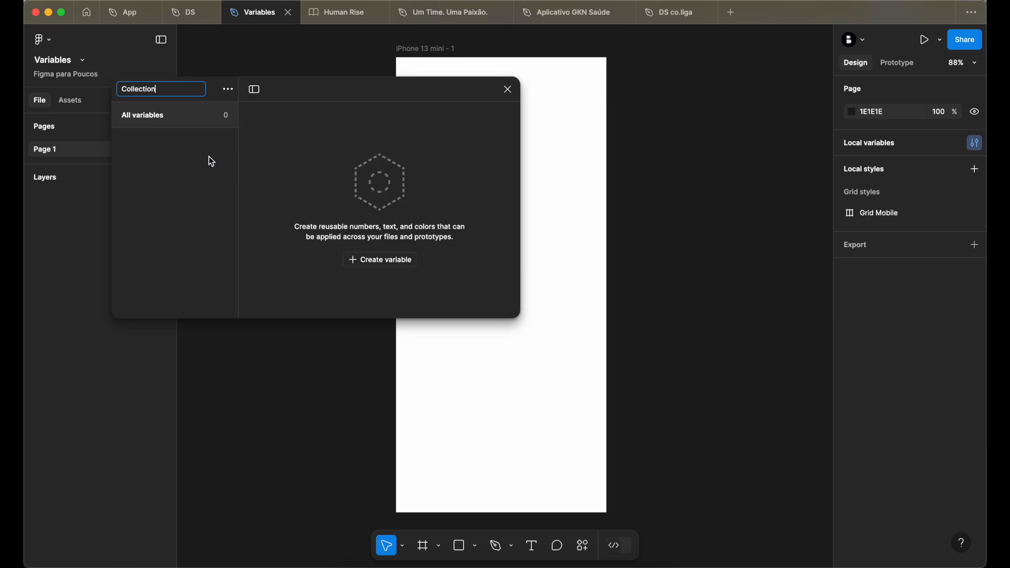
pyautogui.write('04')
pyautogui.write(' - Design')
pyautogui.write(' Tokens')
pyautogui.press('Return')
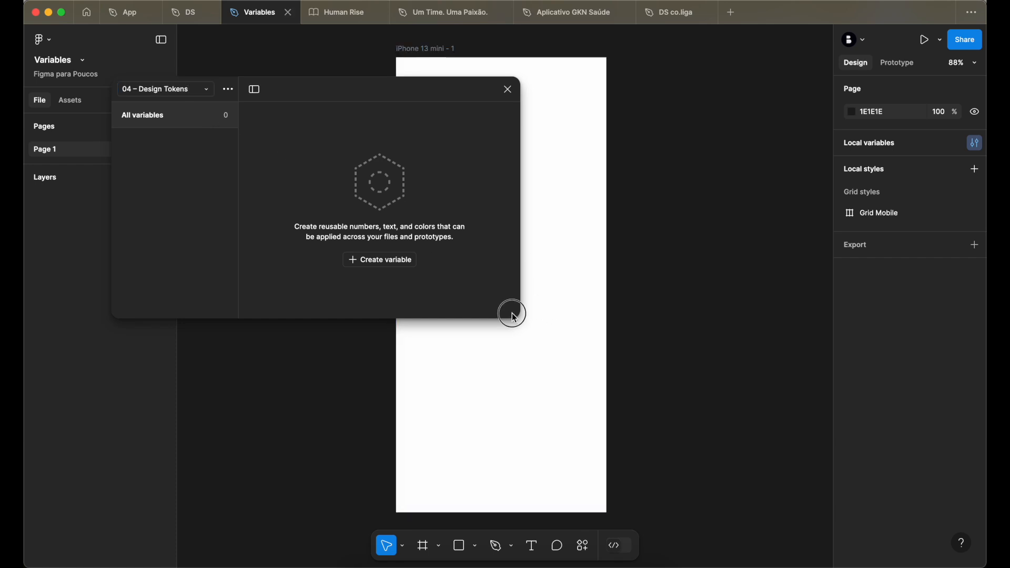
pyautogui.moveTo(512, 308); pyautogui.dragTo(648, 371)
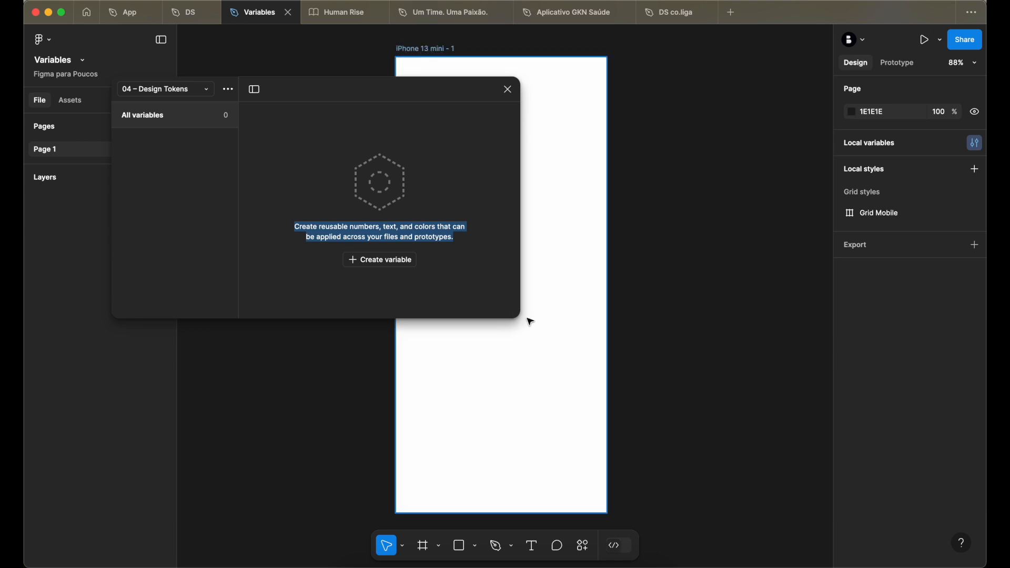
pyautogui.moveTo(519, 317); pyautogui.dragTo(725, 405)
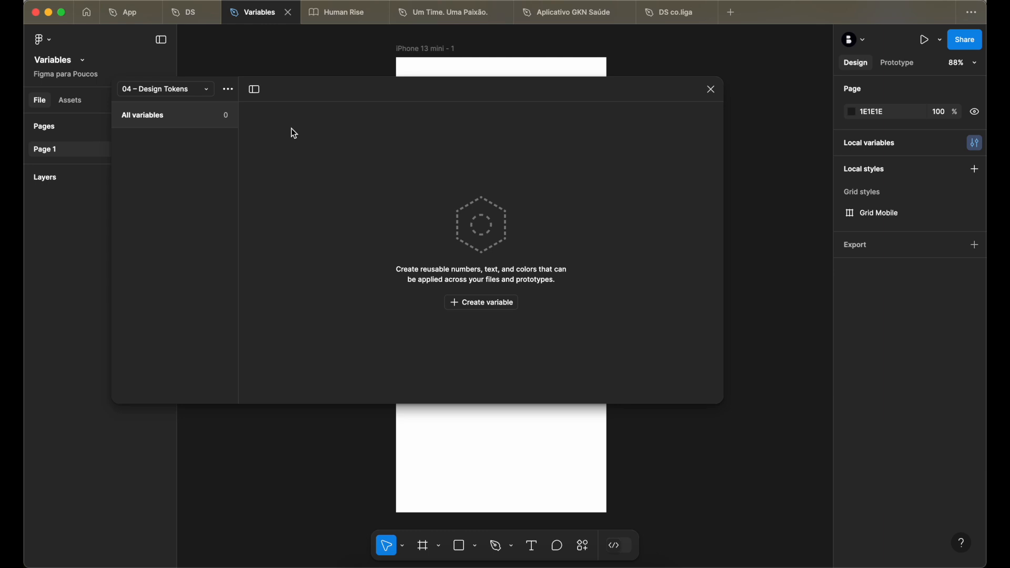
# Create a number variable "none" in a "Corner Radius" group and link its value to primitive size 0.
pyautogui.click(480, 305)
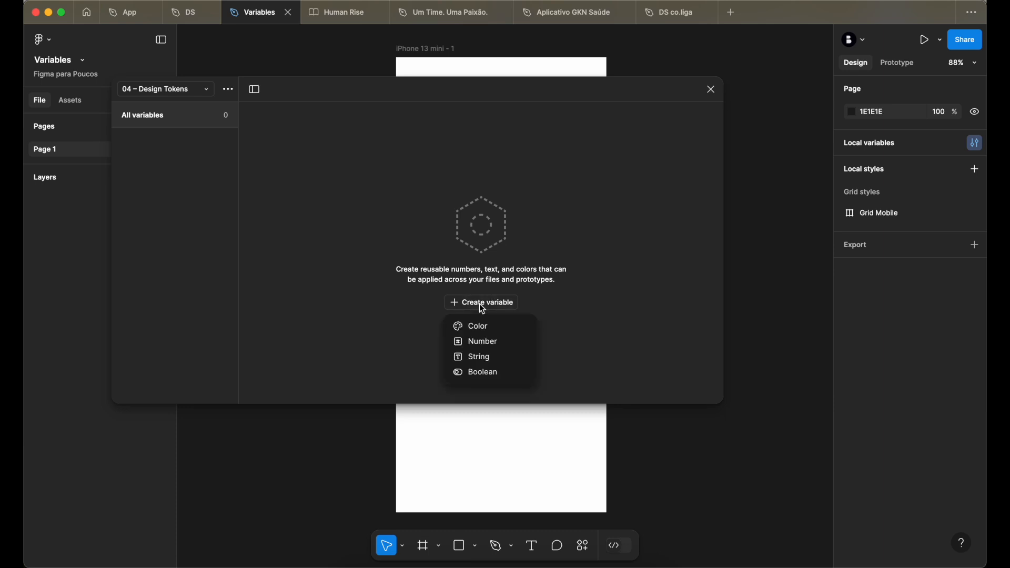
pyautogui.click(481, 342)
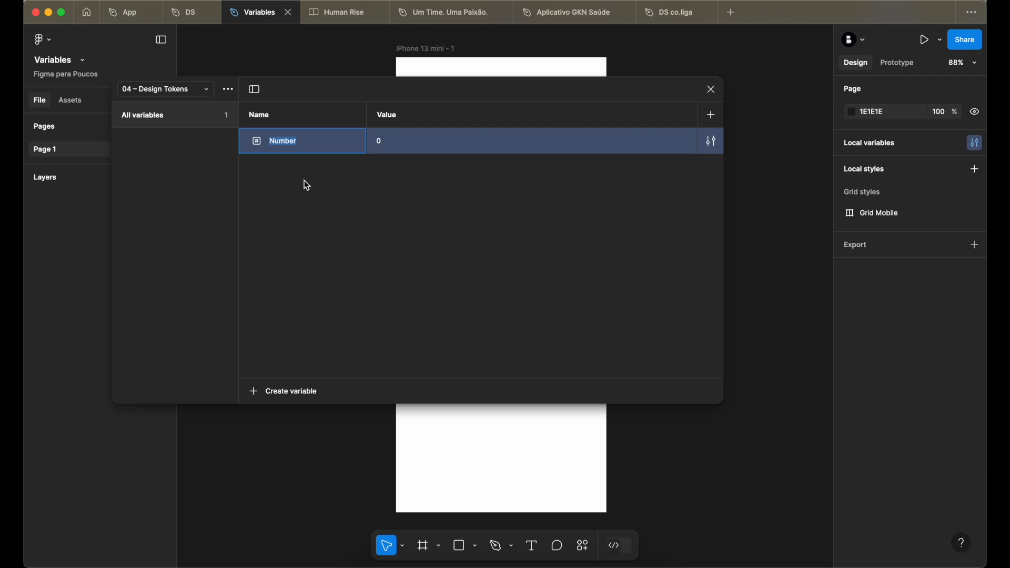
pyautogui.write('C')
pyautogui.write('orner ')
pyautogui.write('Rai')
pyautogui.write('dius')
pyautogui.write('/')
pyautogui.write('no')
pyautogui.write('ne')
pyautogui.press('Return')
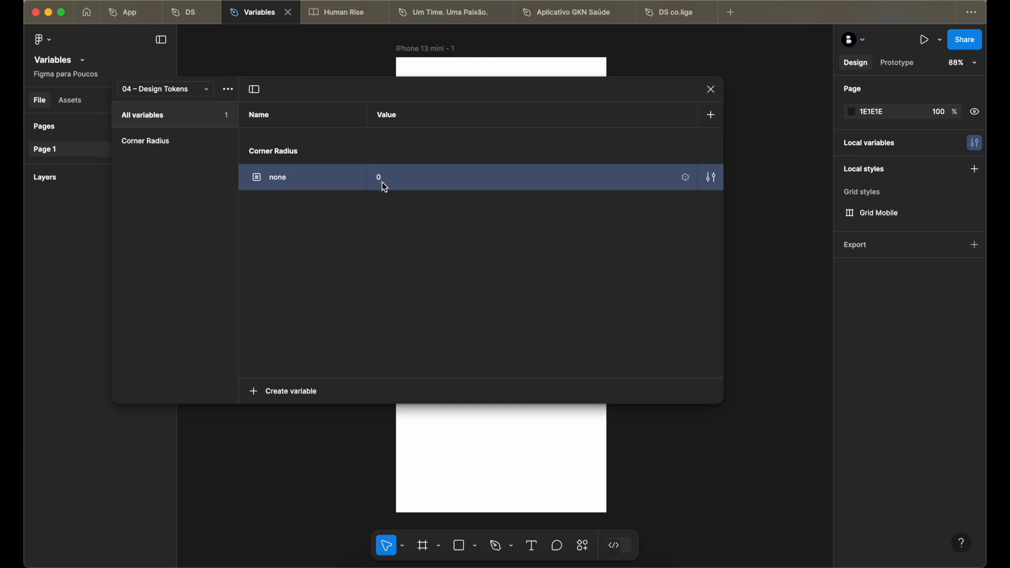
pyautogui.click(684, 178)
pyautogui.click(431, 274)
# Duplicate the none variable as "xs" and link its value to primitive size 4.
pyautogui.rightClick(276, 178)
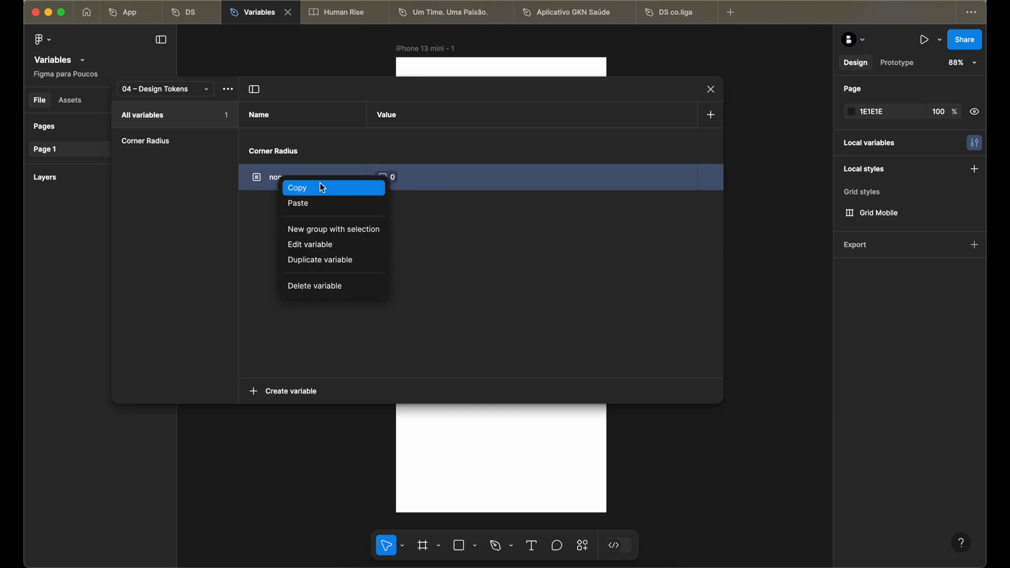
pyautogui.click(314, 261)
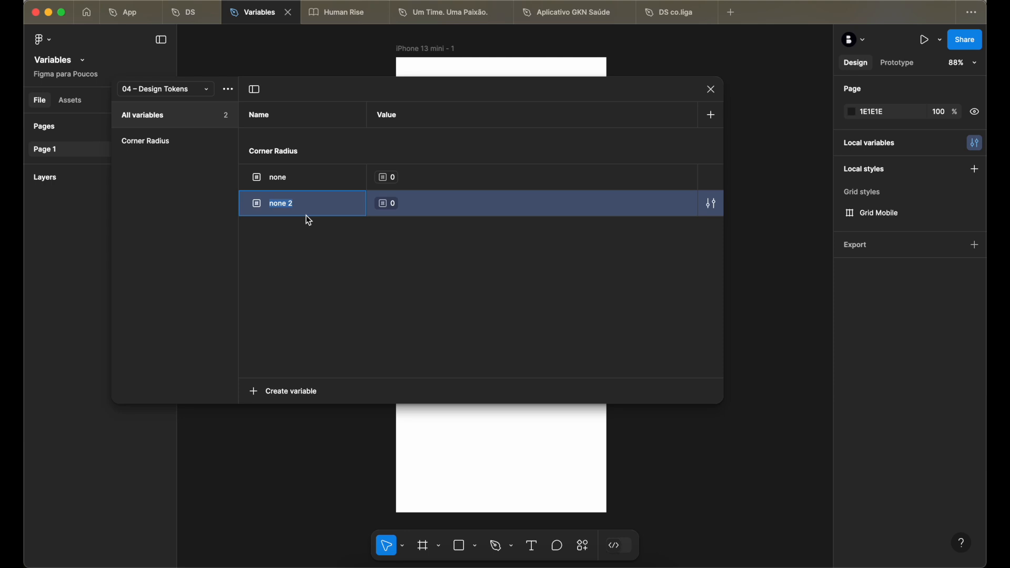
pyautogui.write('xs')
pyautogui.press('Tab')
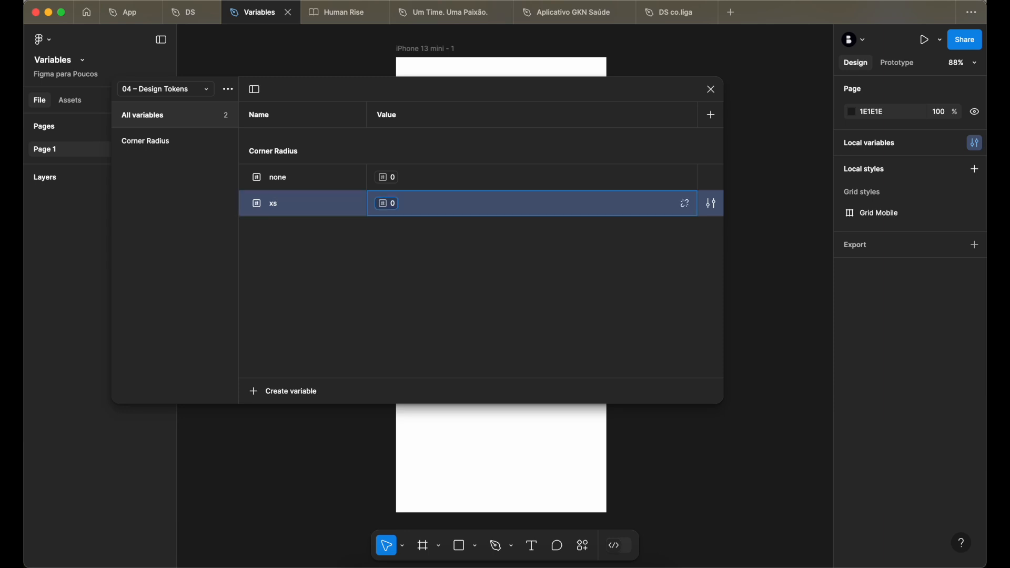
pyautogui.click(393, 207)
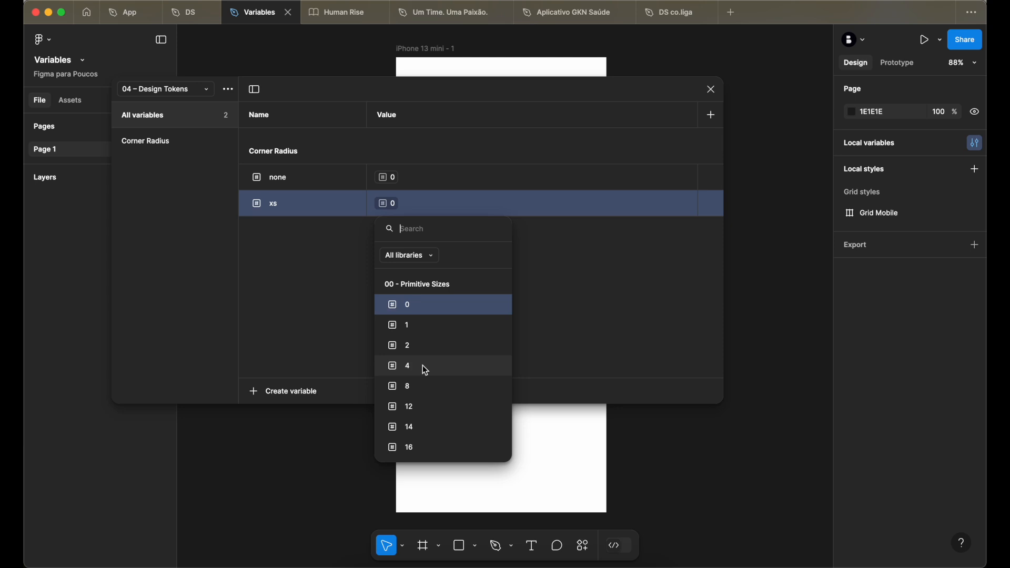
pyautogui.click(423, 365)
# Duplicate the xs variable as "sm" and link its value to primitive size 8.
pyautogui.rightClick(287, 202)
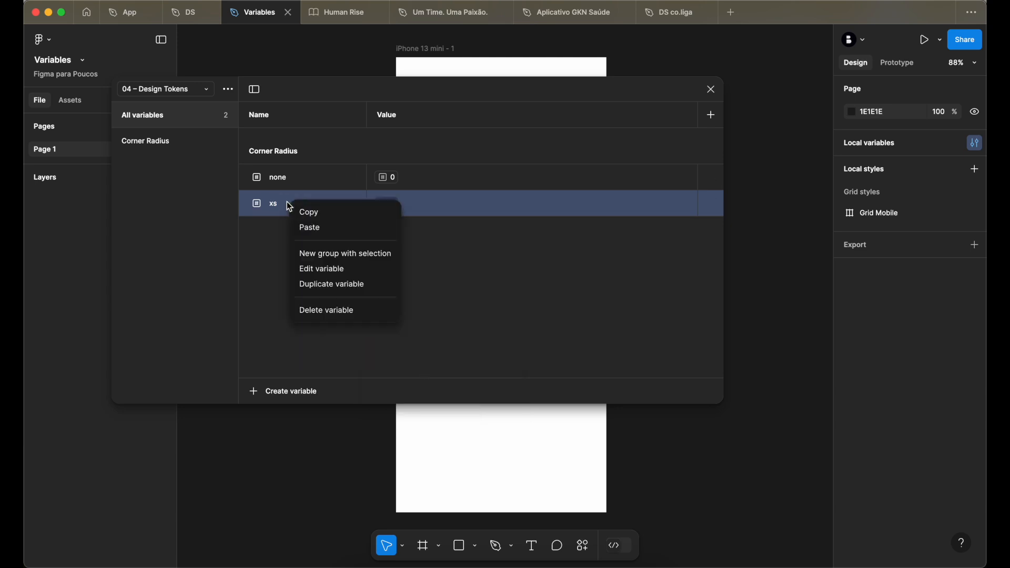
pyautogui.click(327, 285)
pyautogui.write('sm')
pyautogui.press('Return')
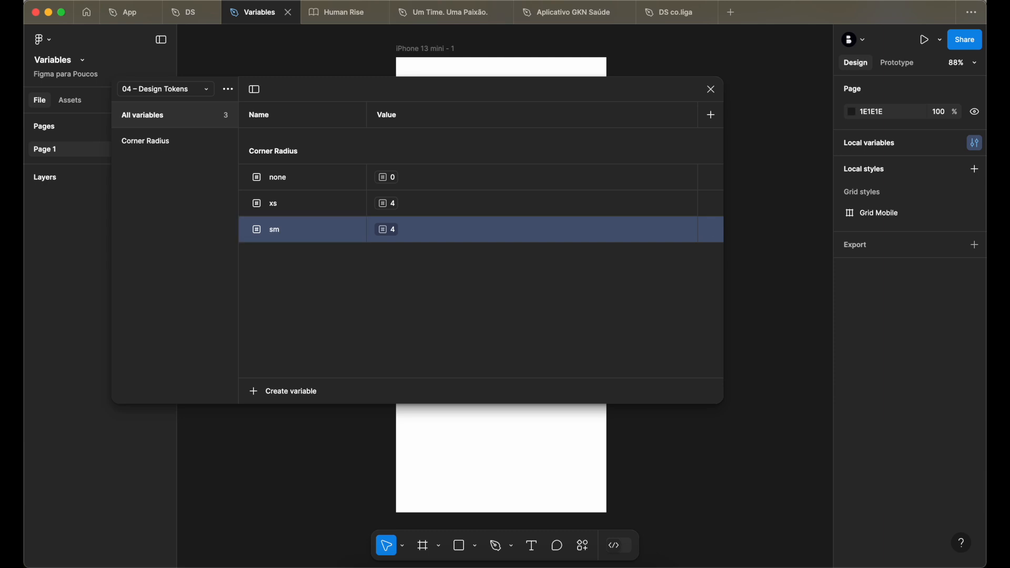
pyautogui.click(397, 234)
pyautogui.click(422, 414)
# Duplicate the sm variable as "md" and link its value to primitive size 16.
pyautogui.rightClick(274, 230)
pyautogui.click(324, 310)
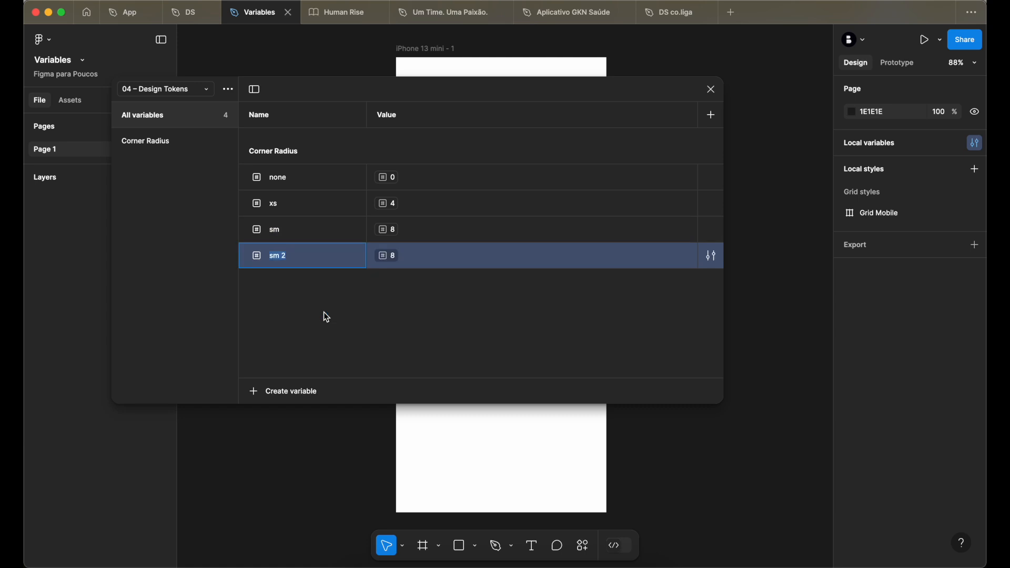
pyautogui.write('md')
pyautogui.click(392, 257)
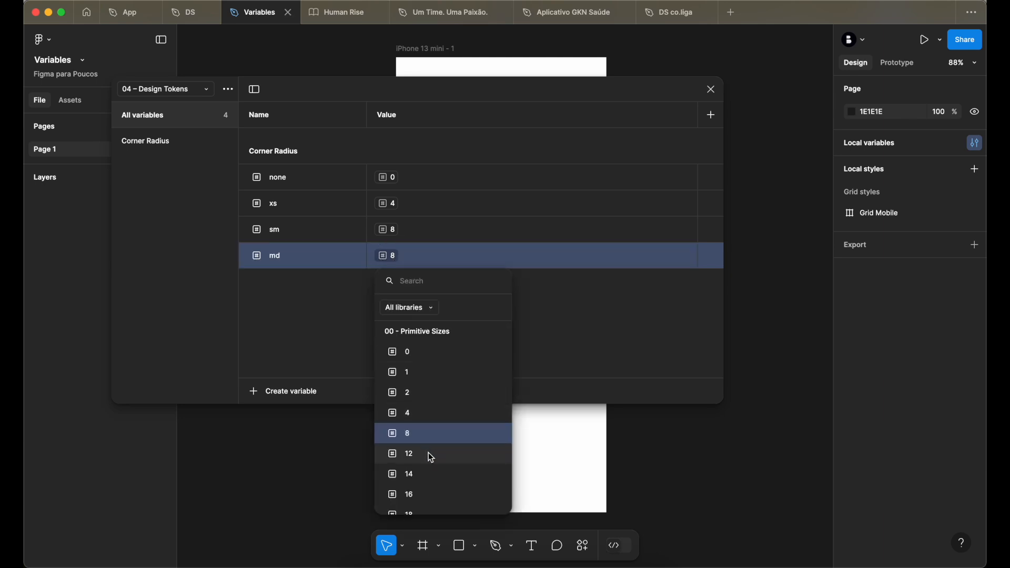
pyautogui.click(424, 494)
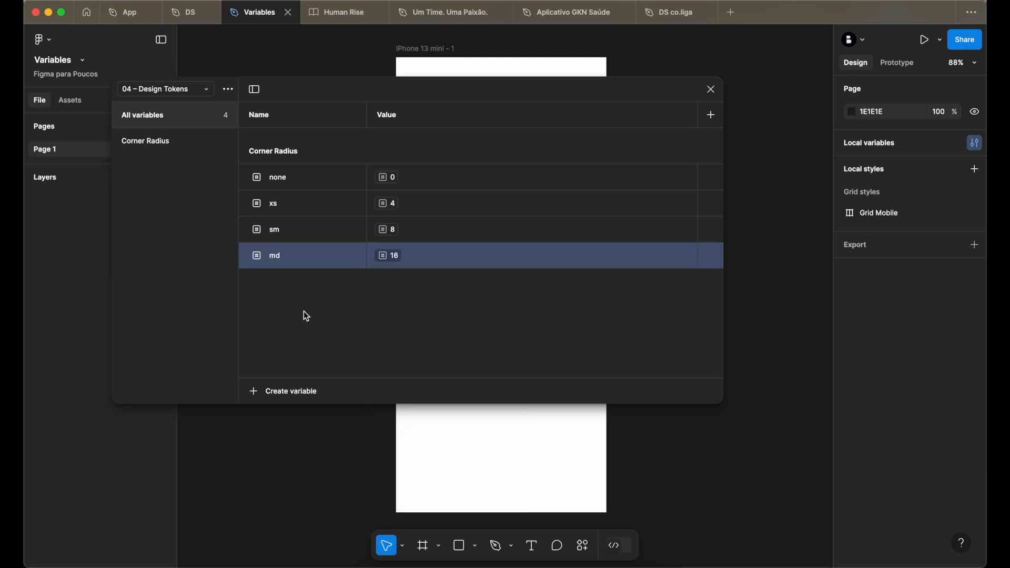
# Duplicate the md variable as "lg" and link its value to primitive size 24.
pyautogui.rightClick(294, 266)
pyautogui.click(332, 344)
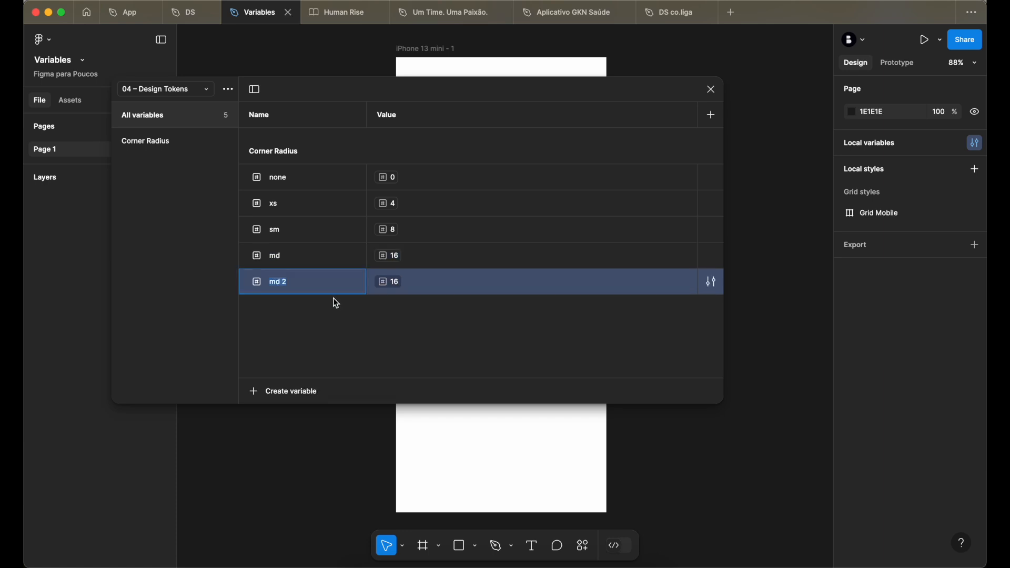
pyautogui.write('lg')
pyautogui.click(406, 291)
pyautogui.click(420, 499)
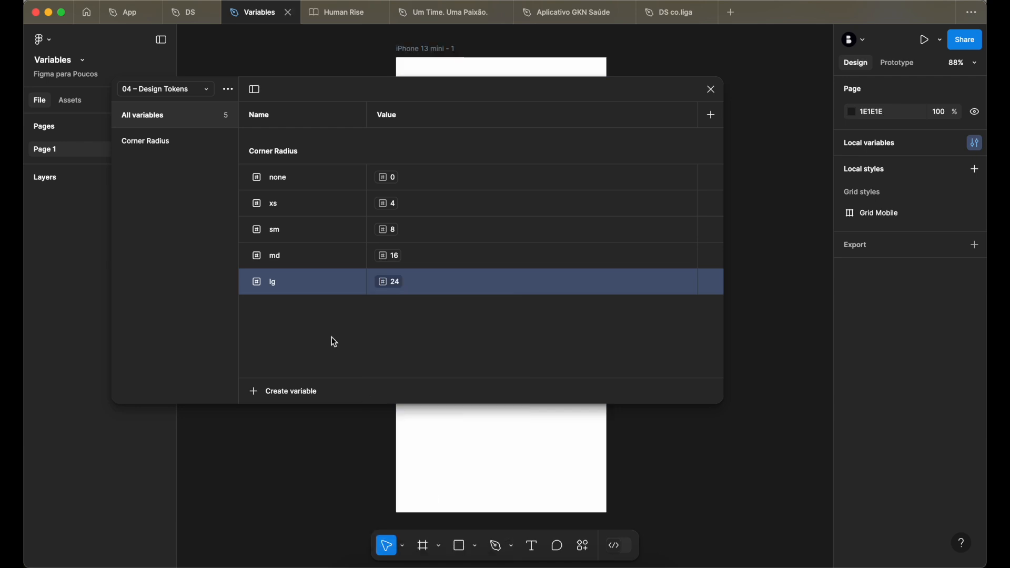
# Duplicate the lg variable as "xl" and link its value to primitive size 32.
pyautogui.rightClick(289, 287)
pyautogui.click(329, 368)
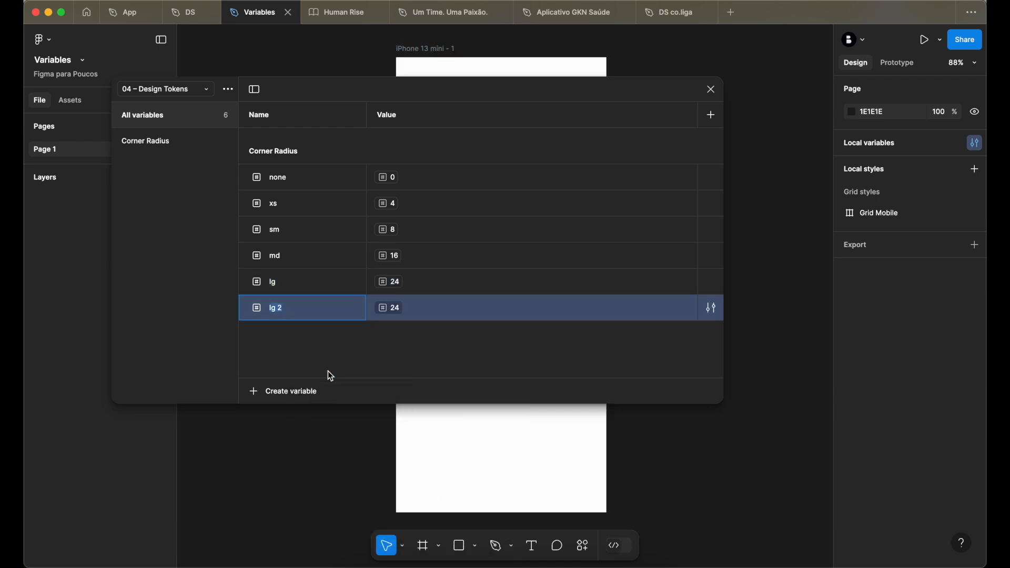
pyautogui.write('xl')
pyautogui.click(399, 319)
pyautogui.click(430, 494)
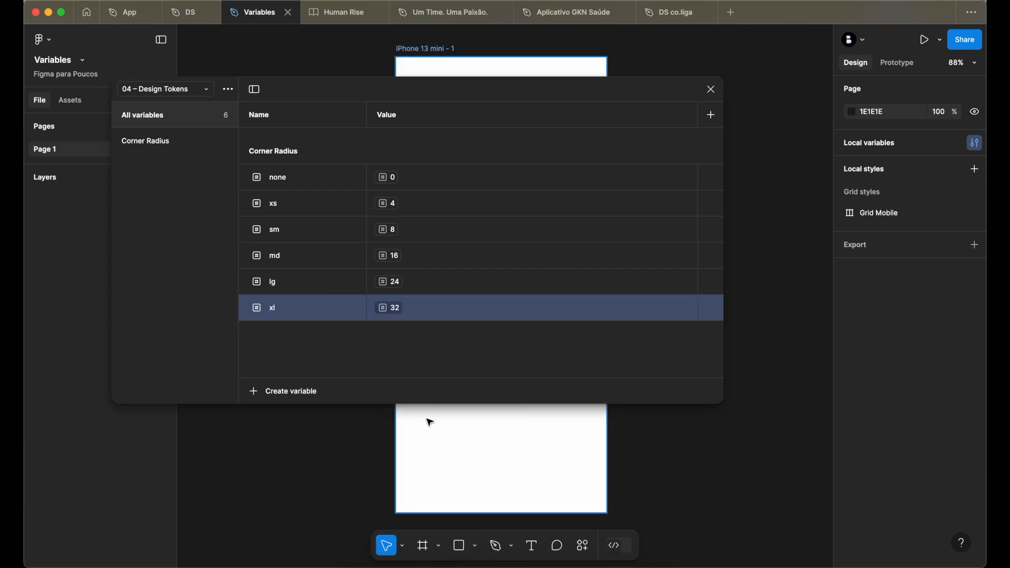
# Limit the number scope of all six Corner Radius variables to Corner radius only and close the variables window.
pyautogui.keyDown('shift'); pyautogui.click(312, 185); pyautogui.keyUp('shift')
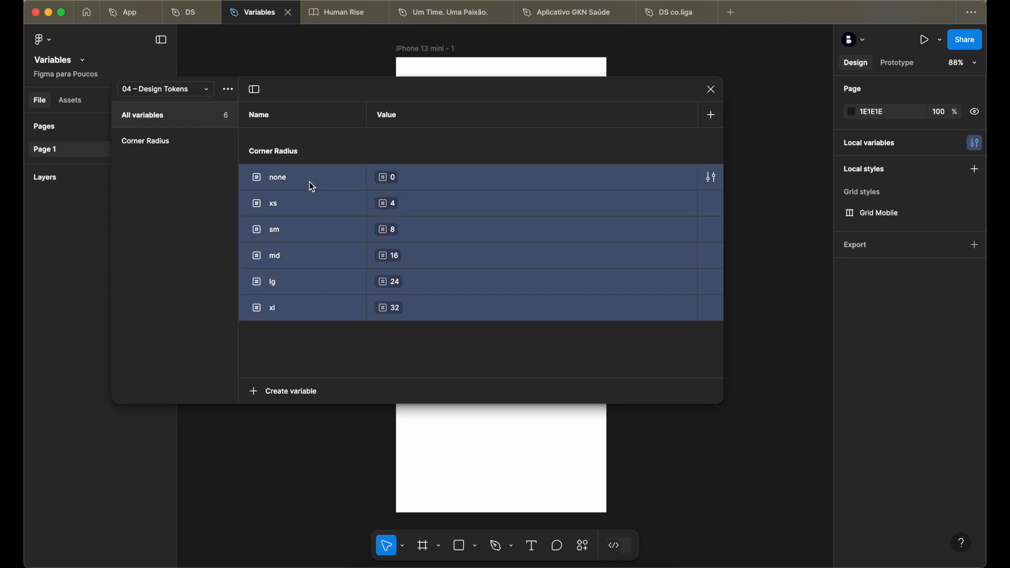
pyautogui.rightClick(312, 186)
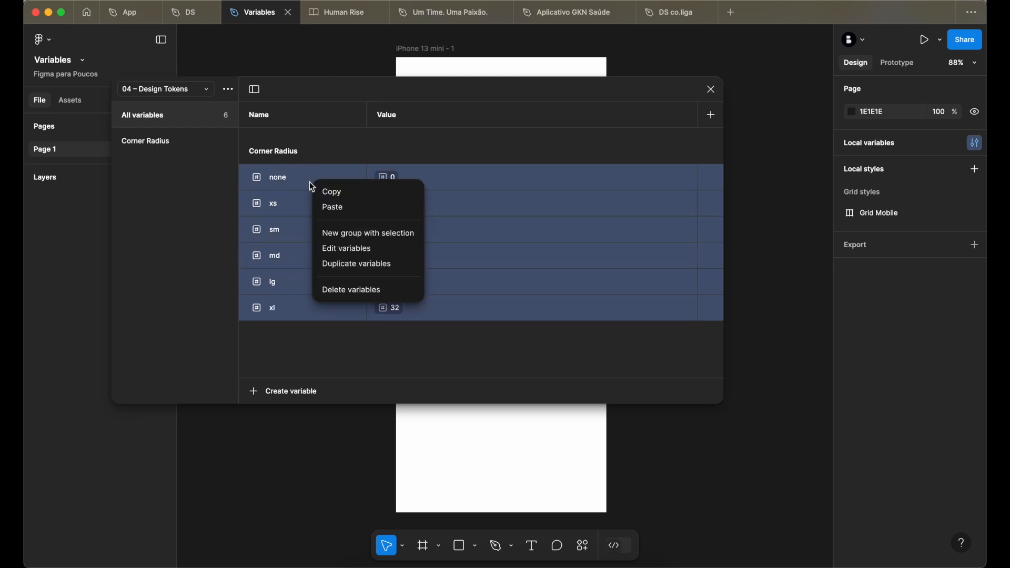
pyautogui.click(359, 255)
pyautogui.click(410, 251)
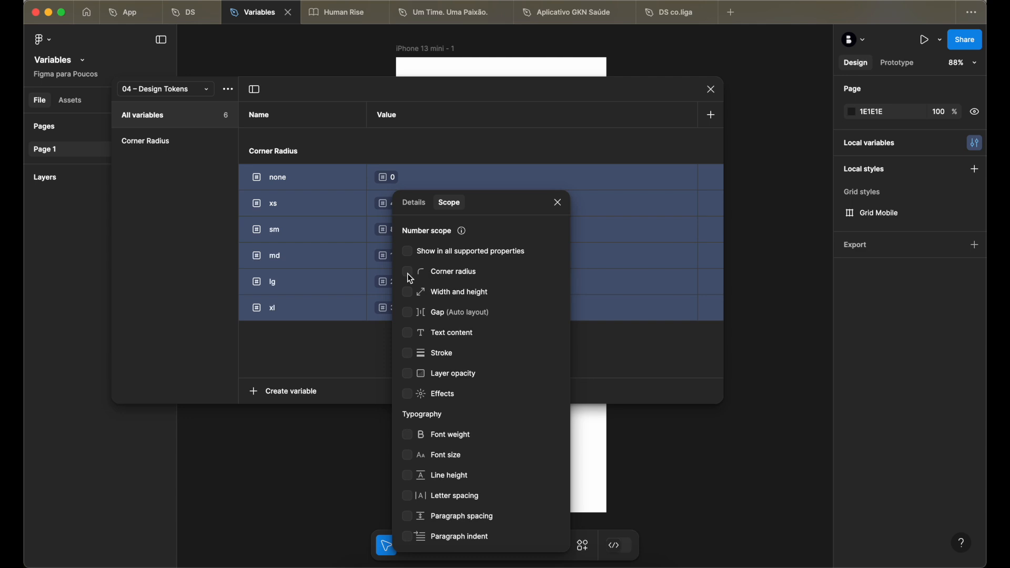
pyautogui.click(408, 273)
pyautogui.click(558, 204)
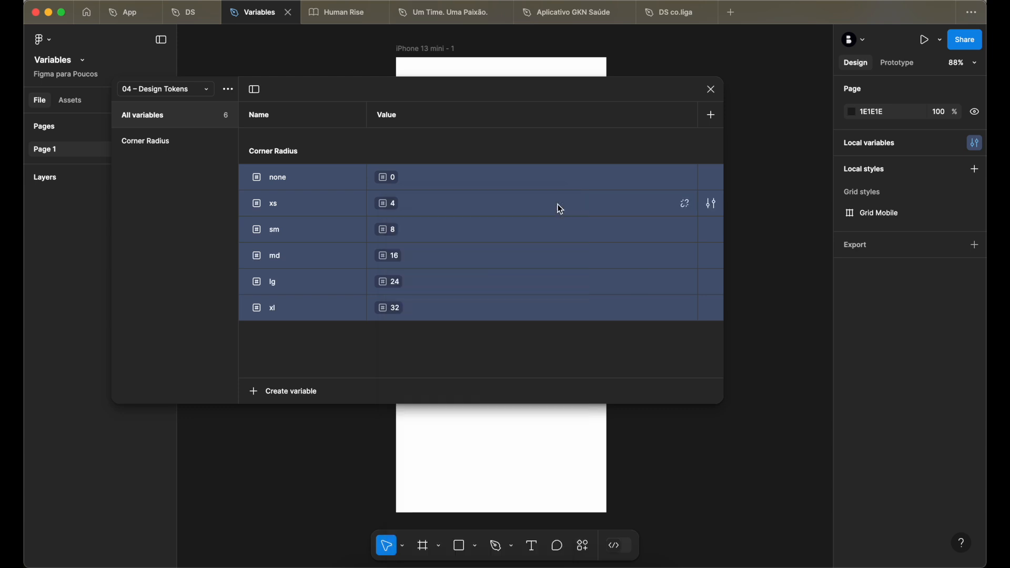
pyautogui.click(711, 92)
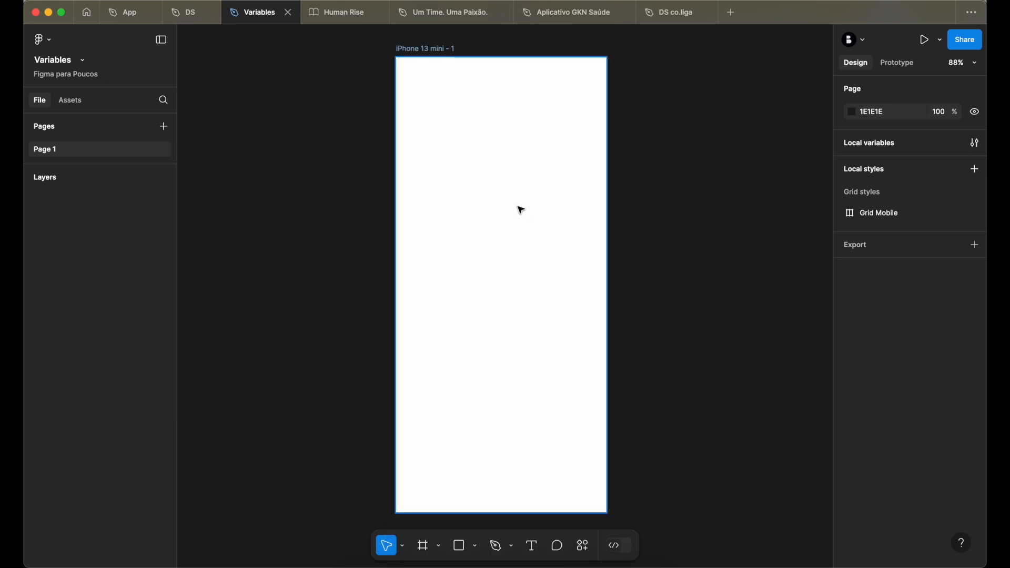
# Add a 100 × 100 rectangle to the iPhone 13 mini frame and apply the Corner Radius md variable to its corners.
pyautogui.press('r')
pyautogui.click(468, 206)
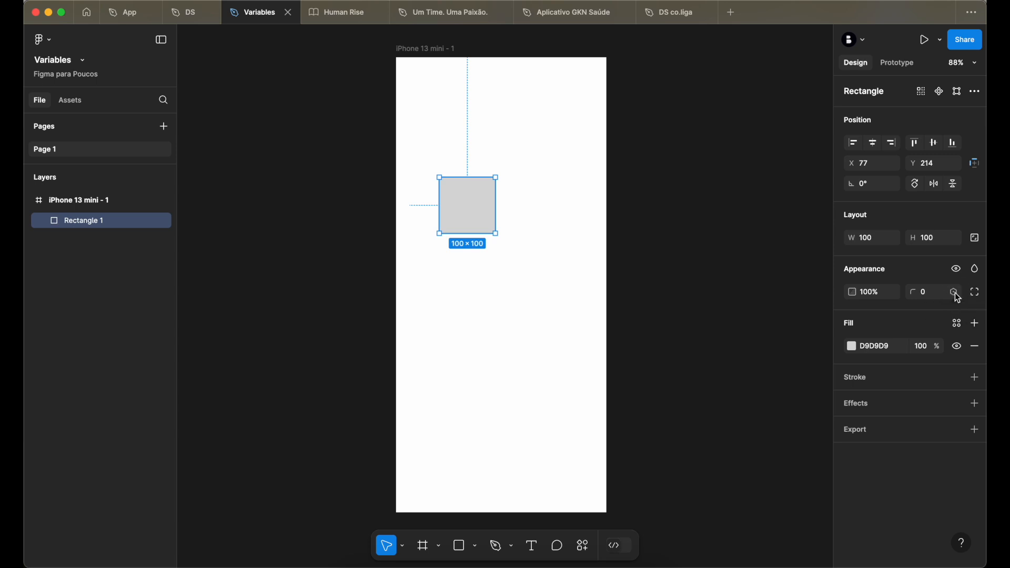
pyautogui.click(955, 292)
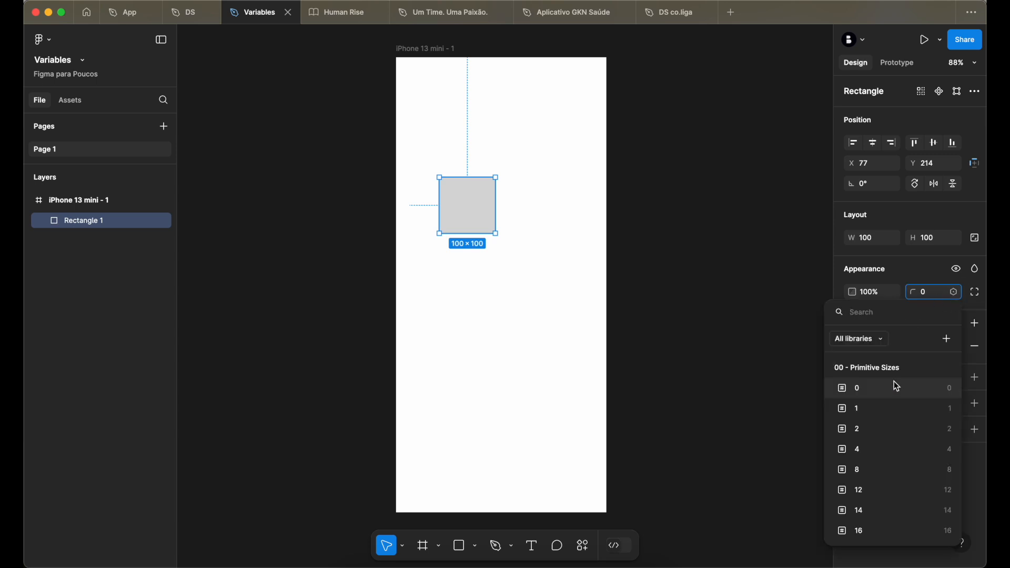
pyautogui.write('cor')
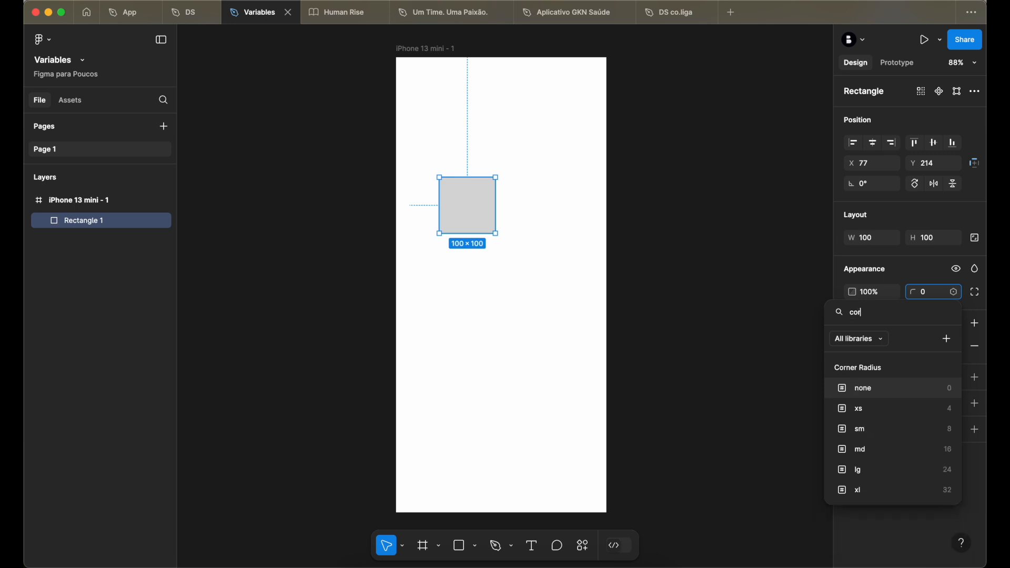
pyautogui.click(877, 450)
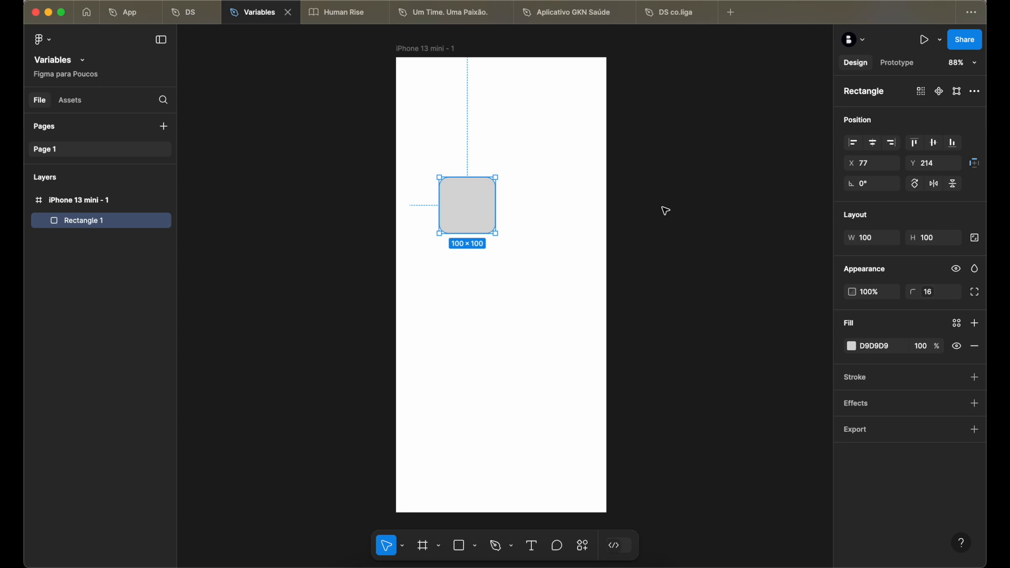
pyautogui.click(706, 207)
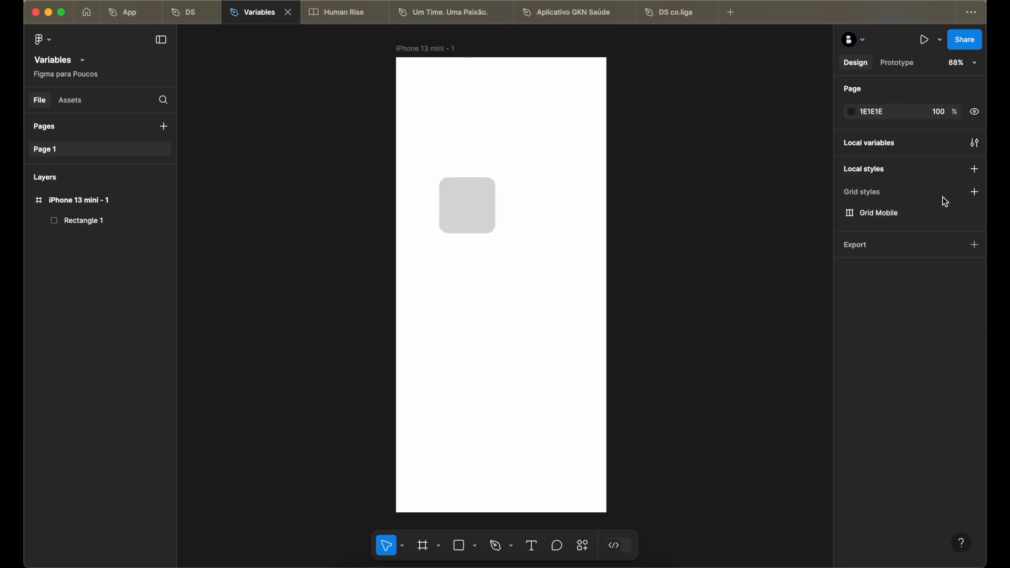
# Create a number variable named "Button/corner-radius-square" inside the Corner Radius group of the 04 – Design Tokens collection.
pyautogui.click(976, 143)
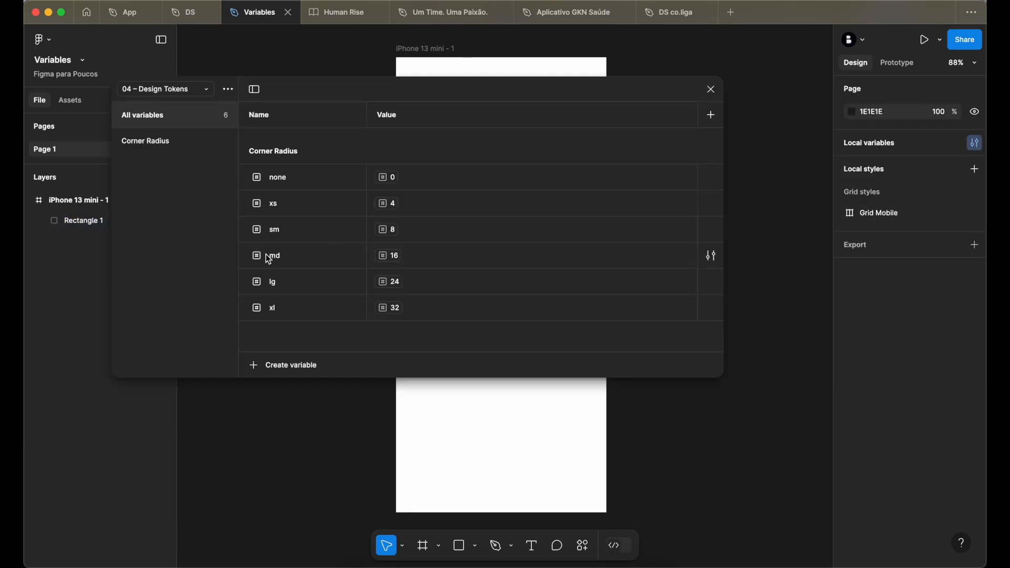
pyautogui.click(146, 145)
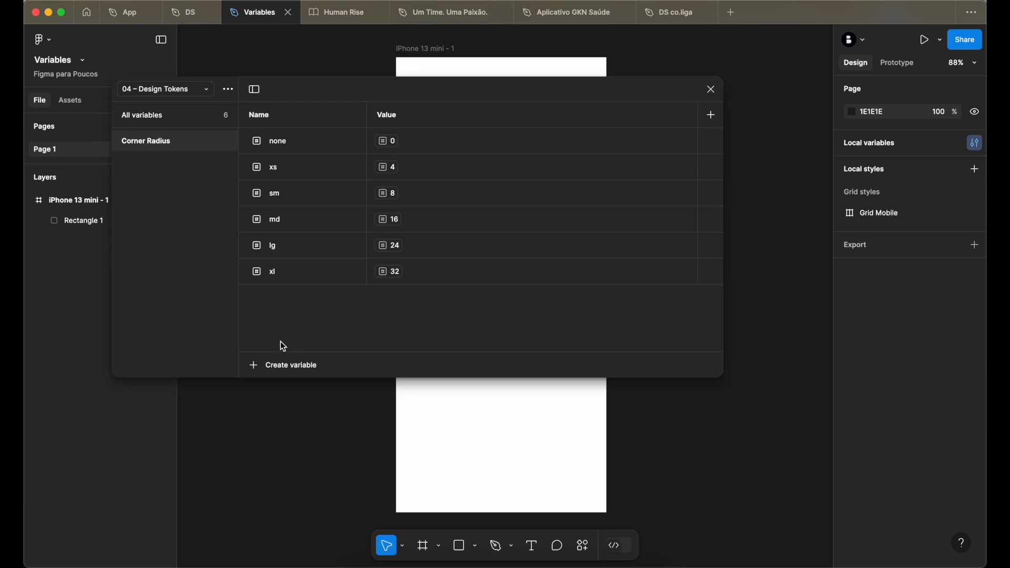
pyautogui.click(273, 367)
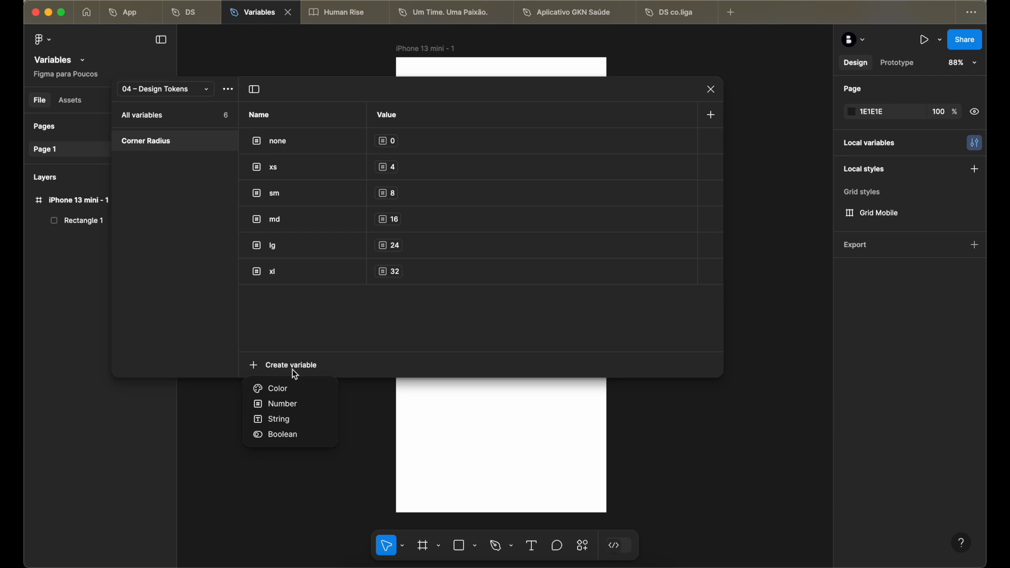
pyautogui.click(284, 405)
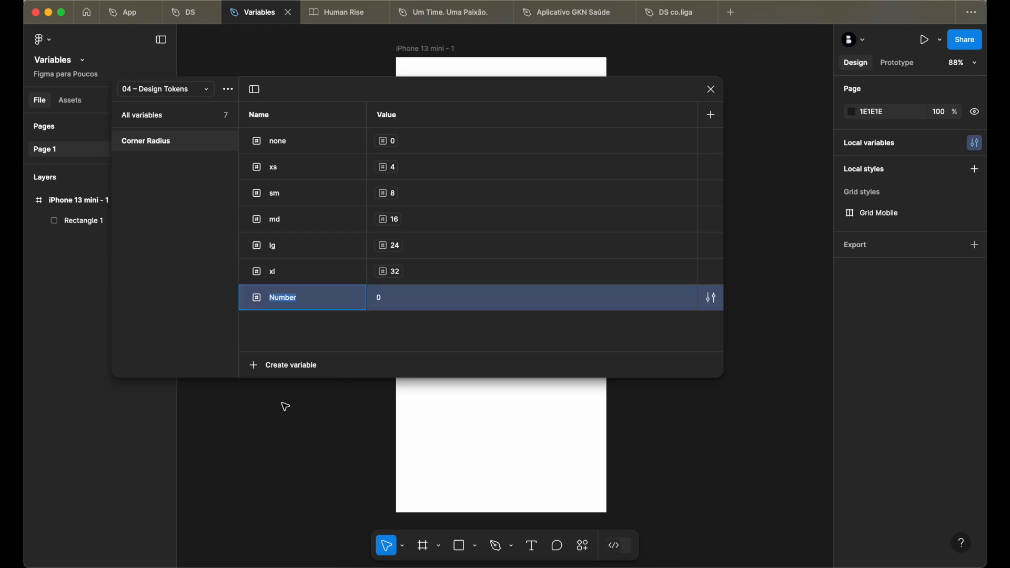
pyautogui.write('Button')
pyautogui.write('b')
pyautogui.press('BackSpace')
pyautogui.write('cor')
pyautogui.write('ner')
pyautogui.write('-radi')
pyautogui.write('o')
pyautogui.press('BackSpace')
pyautogui.write('us')
pyautogui.write('sqaure')
pyautogui.press('BackSpace')
pyautogui.press('BackSpace')
pyautogui.press('BackSpace')
pyautogui.press('BackSpace')
pyautogui.write('u')
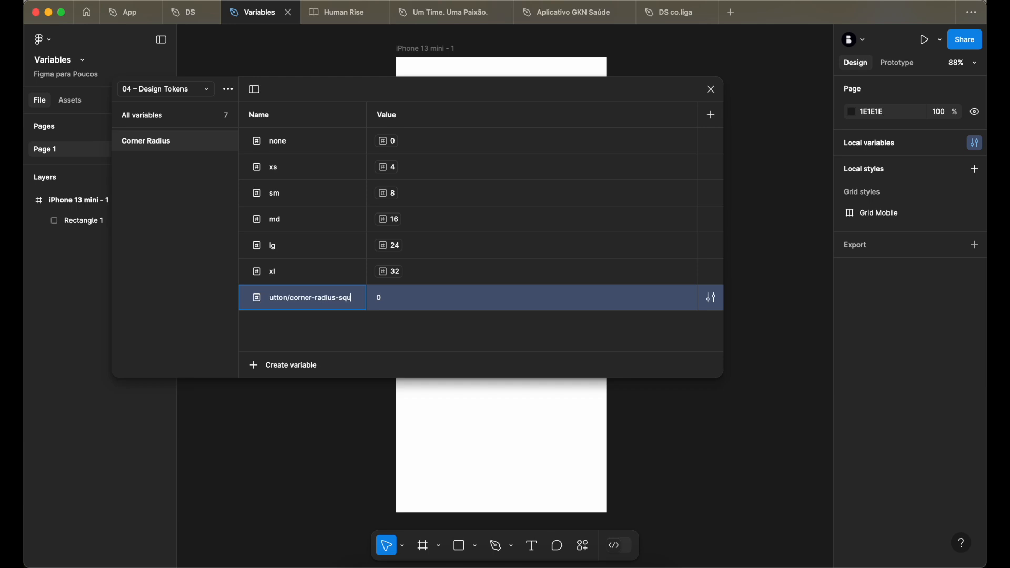
pyautogui.write('are')
pyautogui.press('Return')
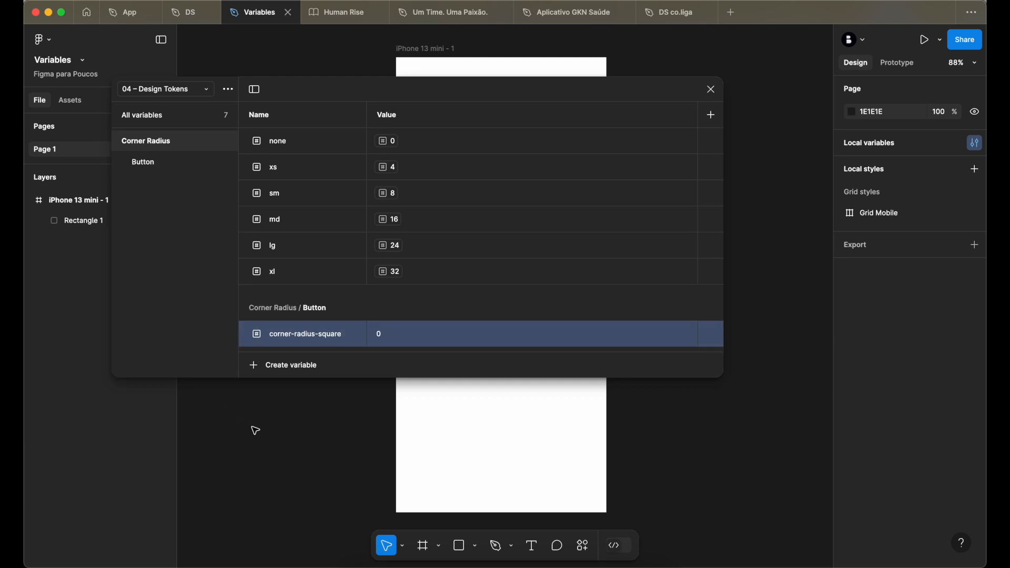
# Move the Button group out of Corner Radius to the top level and rename its variable "button-corner-radius-square".
pyautogui.click(144, 163)
pyautogui.moveTo(157, 166); pyautogui.dragTo(143, 134)
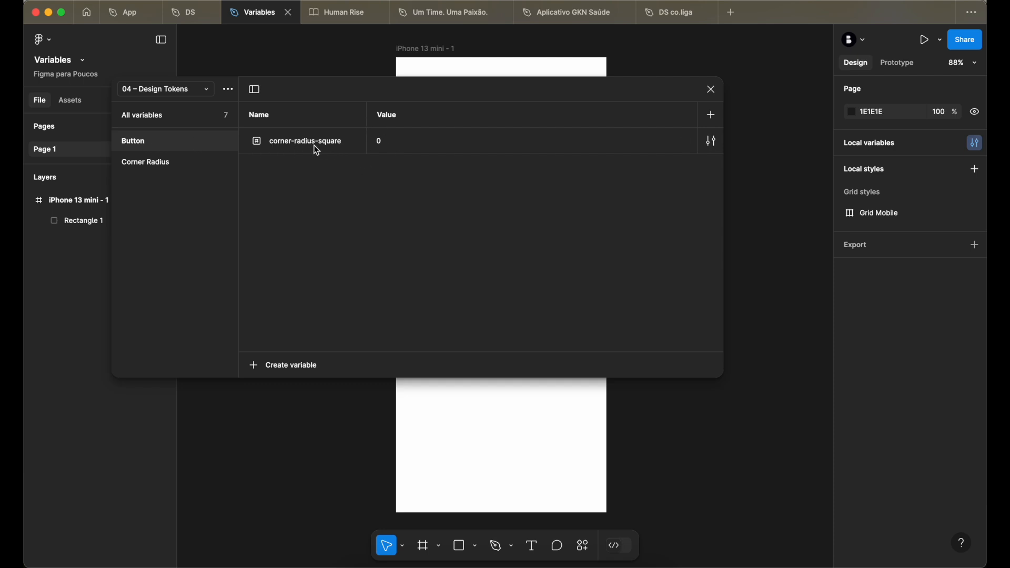
pyautogui.doubleClick(295, 142)
pyautogui.press('Left')
pyautogui.write('button-')
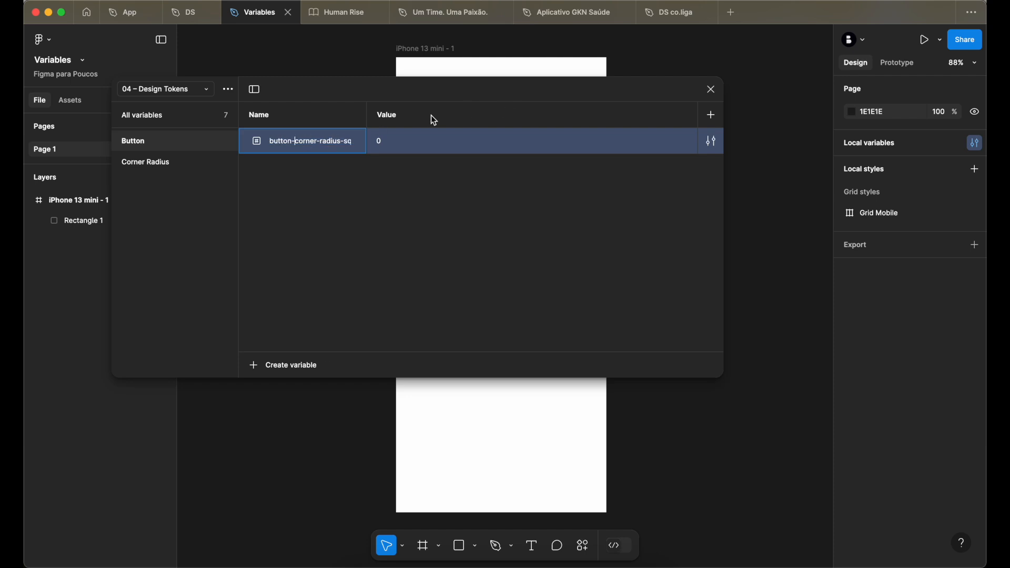
pyautogui.moveTo(367, 114); pyautogui.dragTo(395, 109)
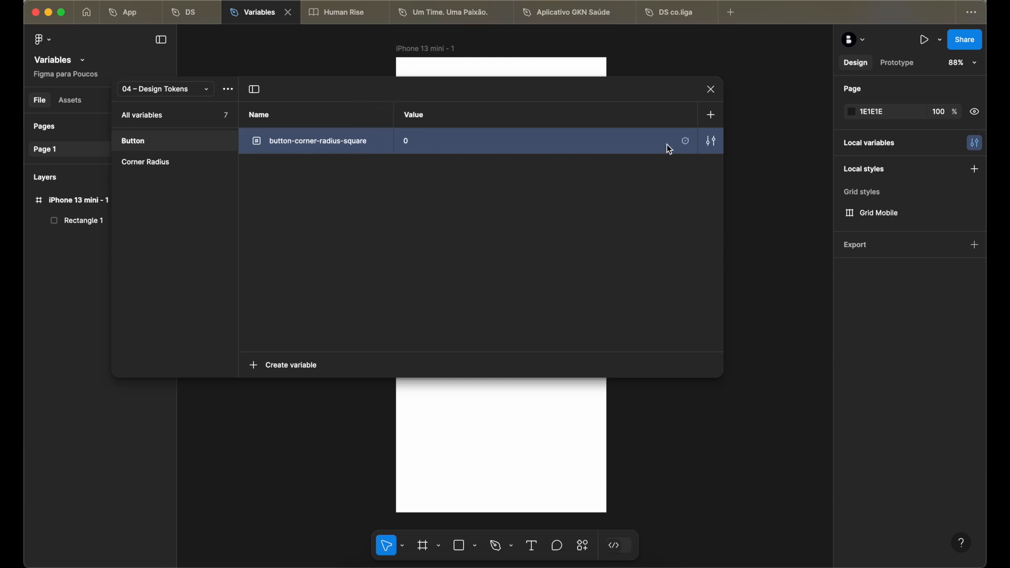
# Link the button-corner-radius-square value to the Corner Radius/none variable.
pyautogui.click(686, 141)
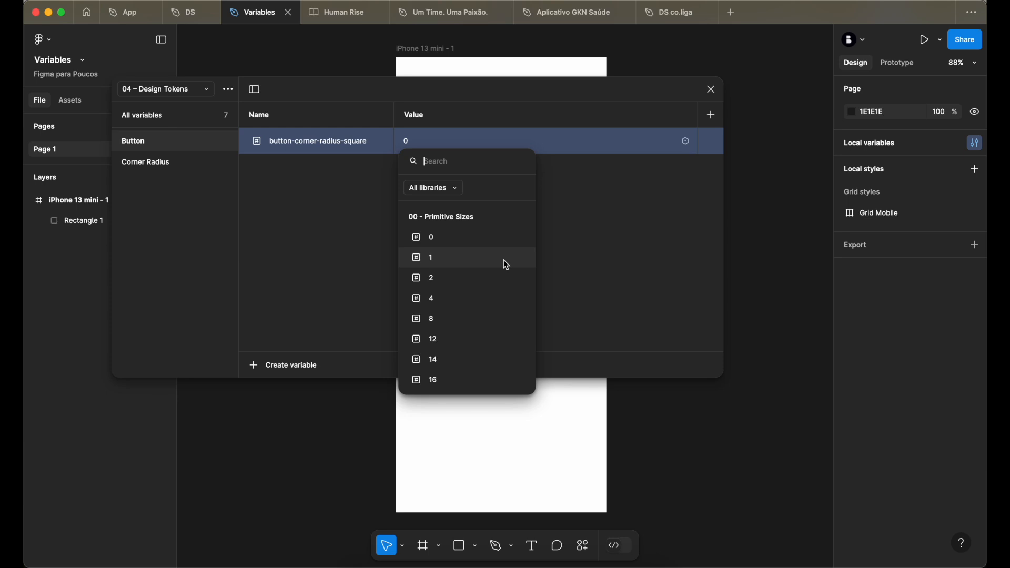
pyautogui.write('cor')
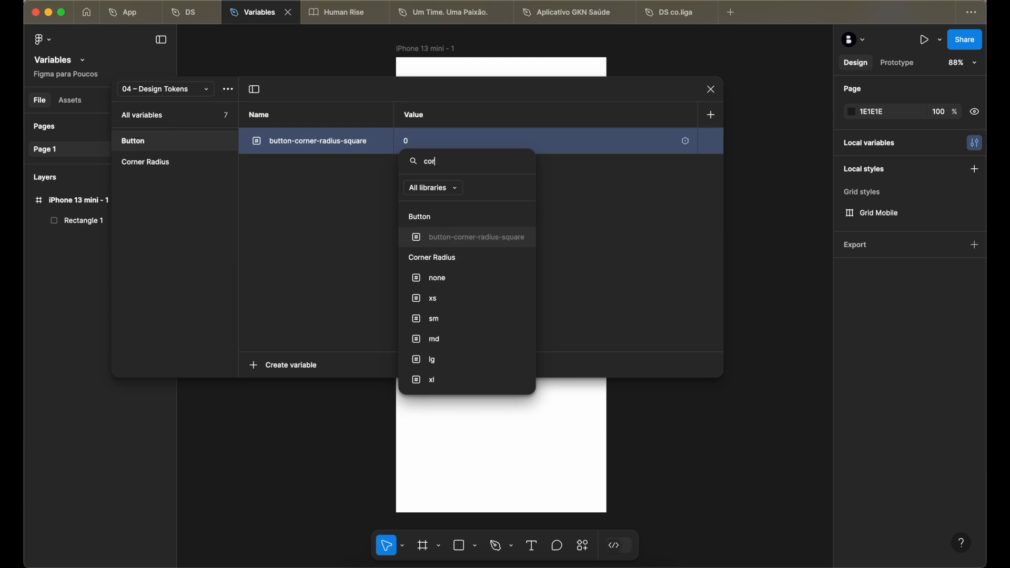
pyautogui.click(454, 279)
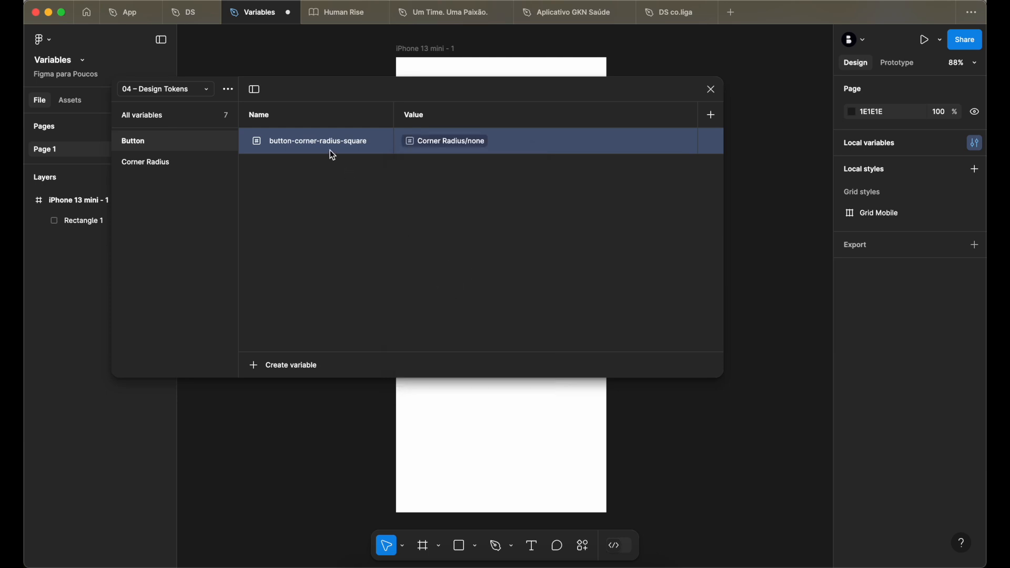
pyautogui.rightClick(306, 146)
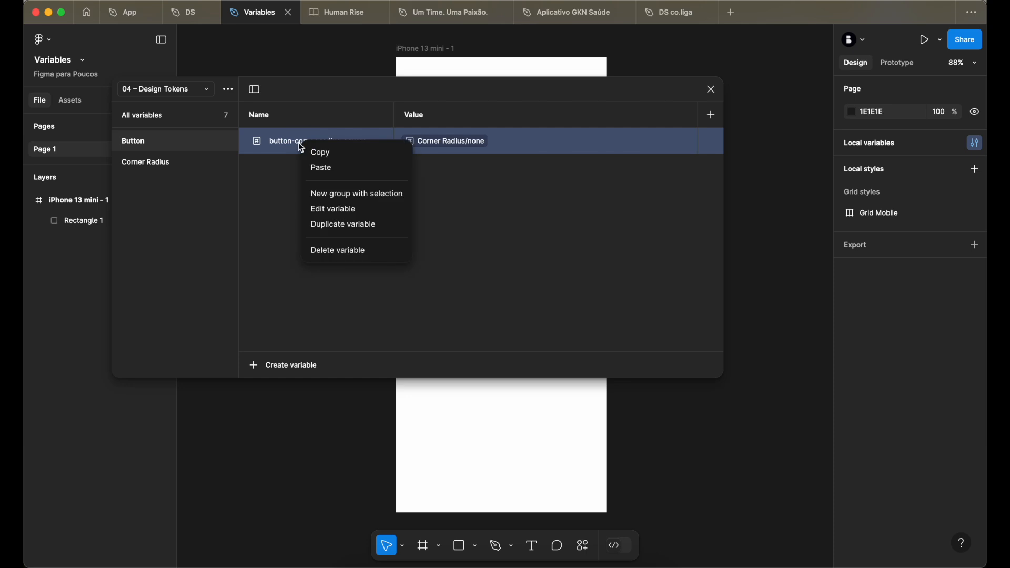
# Duplicate the xl variable in the Corner Radius group and name the copy "pill".
pyautogui.click(150, 163)
pyautogui.rightClick(295, 274)
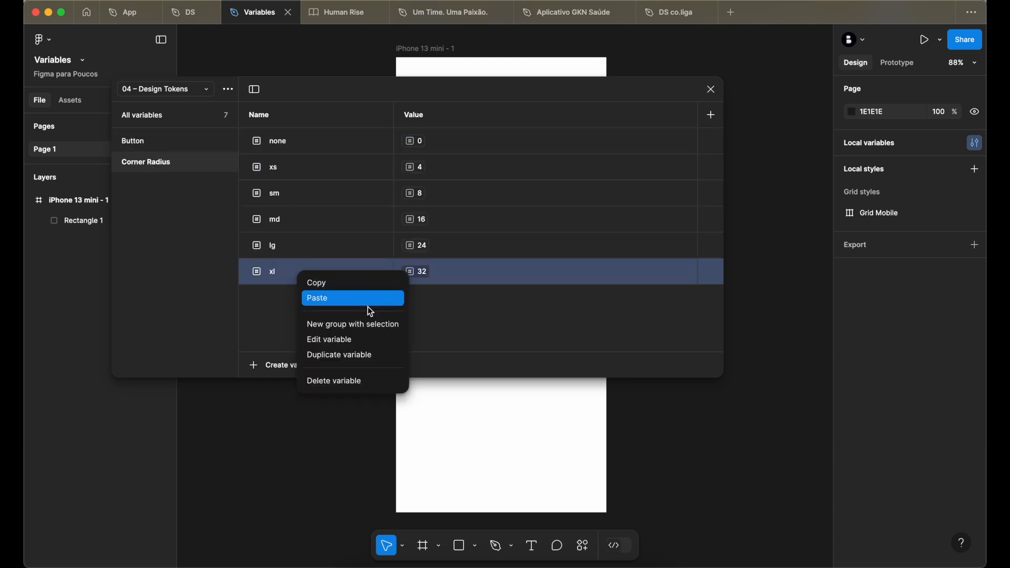
pyautogui.click(361, 354)
pyautogui.write('pill')
pyautogui.press('Return')
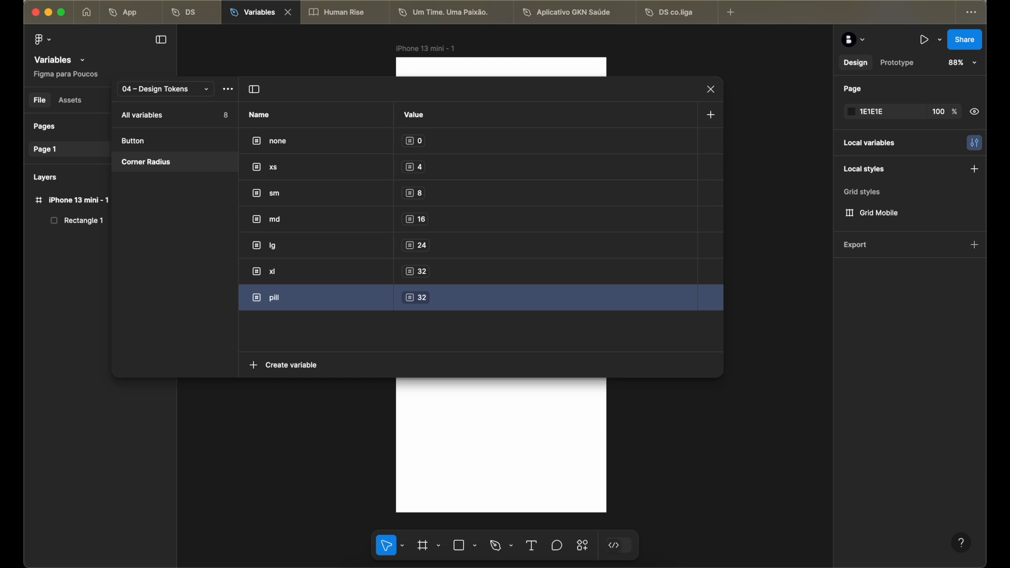
# Duplicate the 128 variable in the 00 - Primitive Sizes collection, naming the copy "9999" with the value 9999.
pyautogui.click(185, 94)
pyautogui.click(183, 75)
pyautogui.scroll(-5, 389, 300)
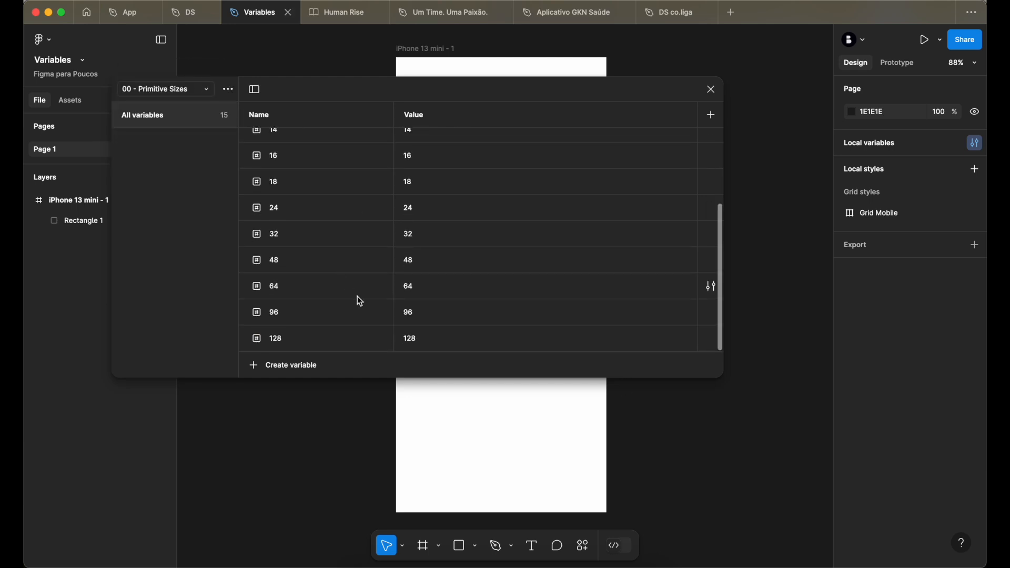
pyautogui.rightClick(299, 337)
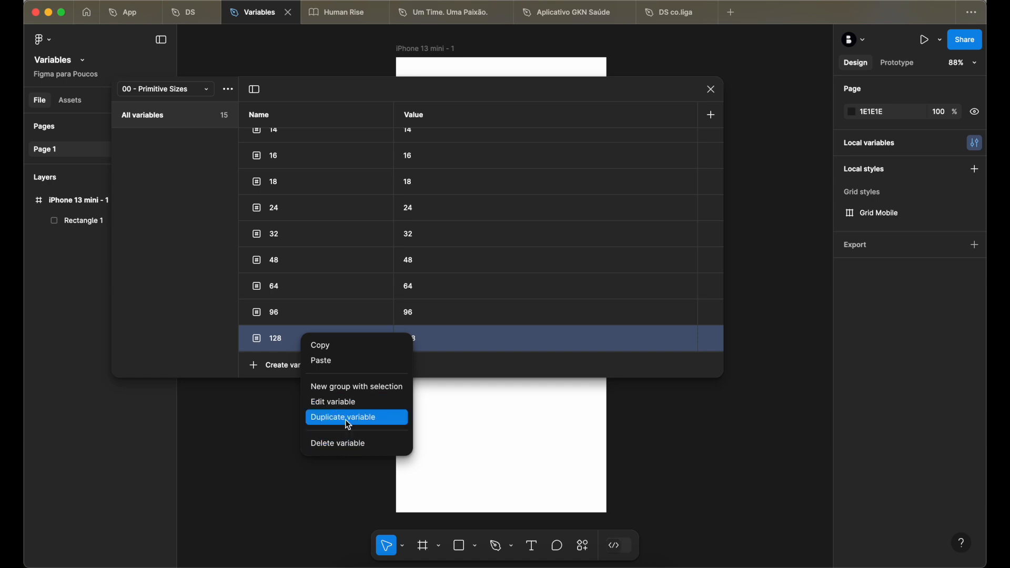
pyautogui.click(345, 419)
pyautogui.write('9999')
pyautogui.press('Tab')
pyautogui.write('9999')
pyautogui.press('Return')
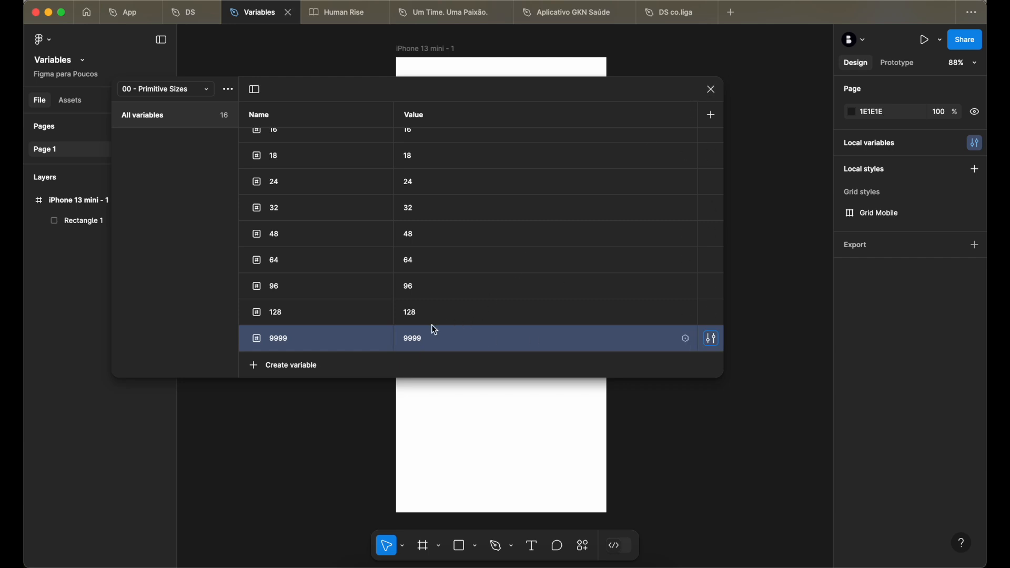
# In 04 – Design Tokens, place the Corner Radius group above Button and link the pill variable to primitive size 9999.
pyautogui.click(175, 90)
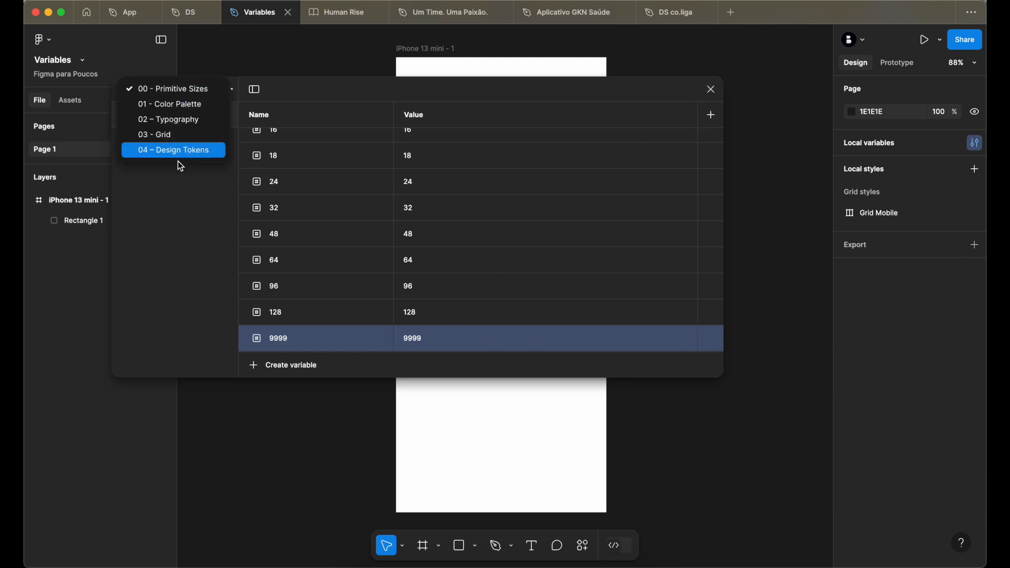
pyautogui.click(179, 152)
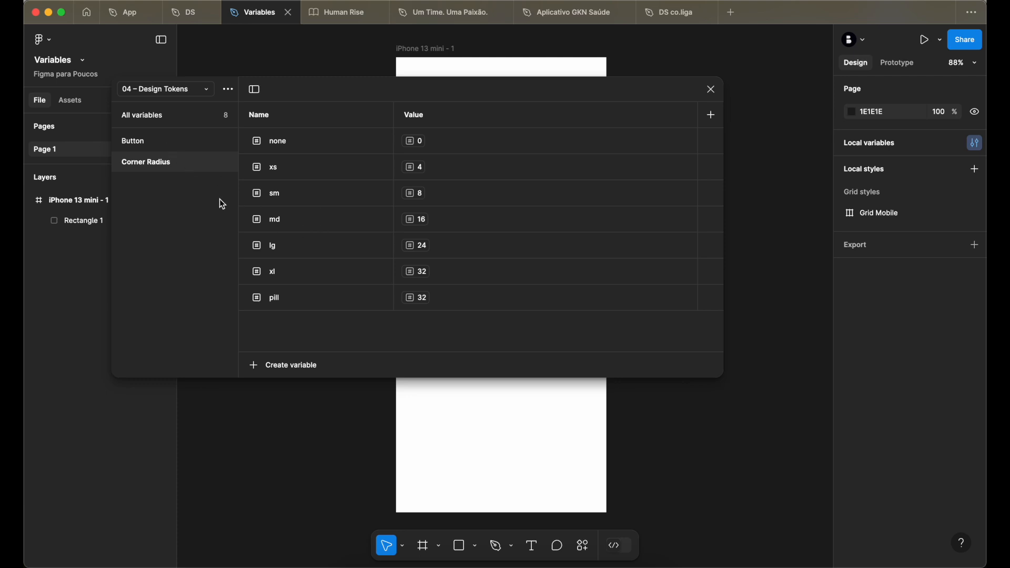
pyautogui.moveTo(161, 162); pyautogui.dragTo(153, 135)
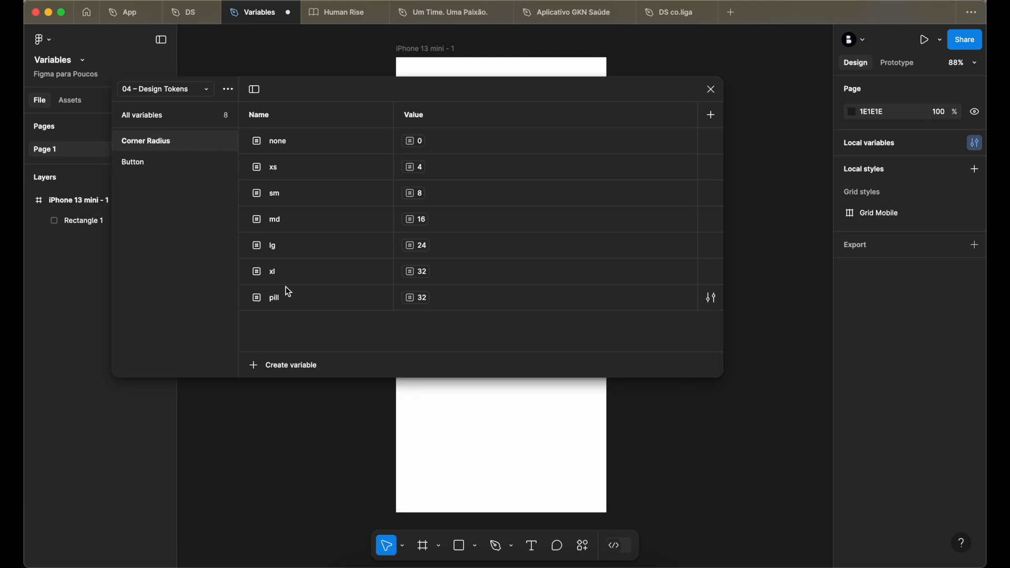
pyautogui.click(425, 300)
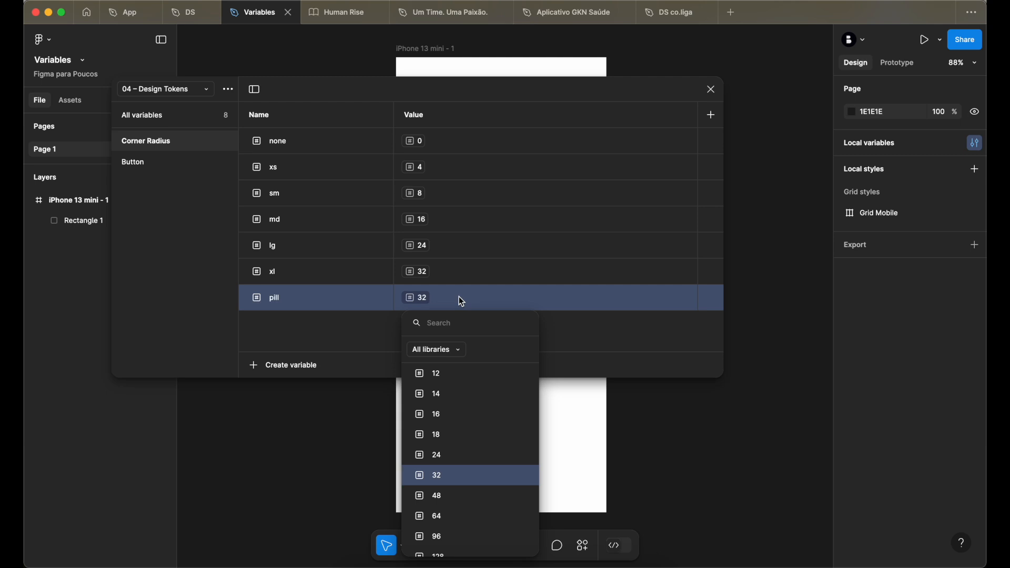
pyautogui.write('99')
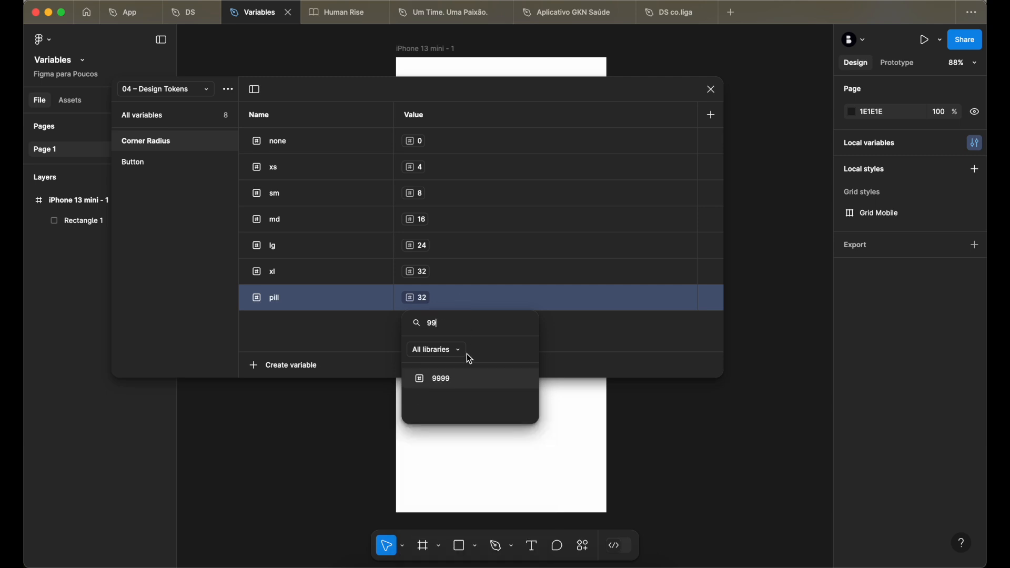
pyautogui.click(460, 380)
# Duplicate the button-corner-radius-square variable in the Button group and name the copy "button-corner-radius-pill".
pyautogui.click(155, 164)
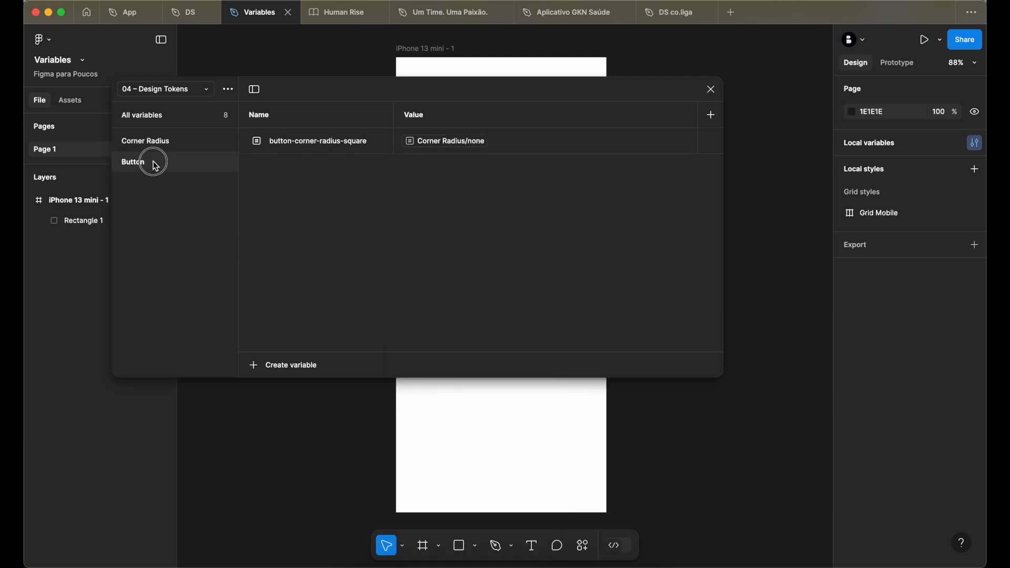
pyautogui.click(294, 141)
pyautogui.rightClick(295, 141)
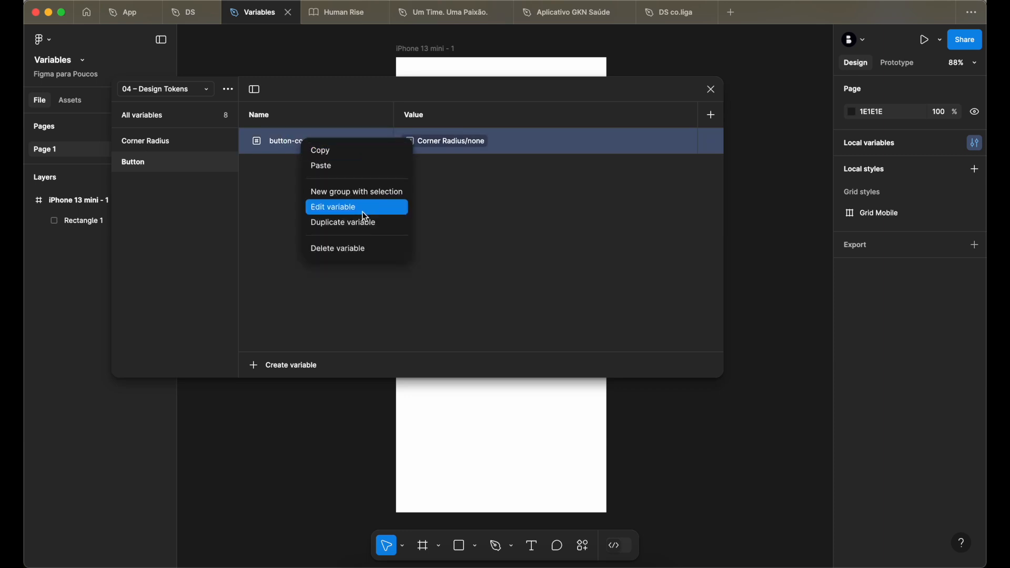
pyautogui.click(344, 223)
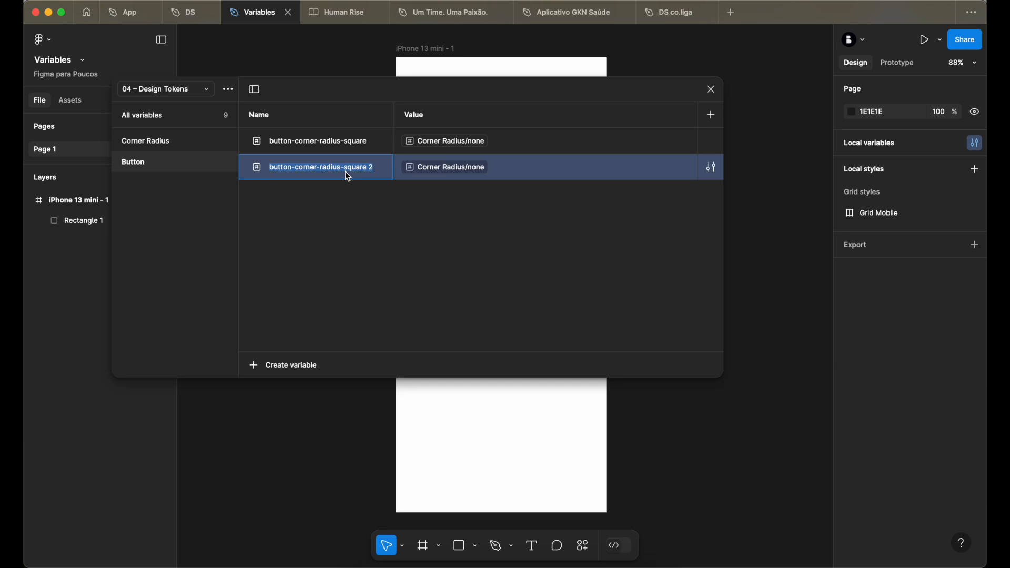
pyautogui.moveTo(346, 170); pyautogui.dragTo(377, 175)
pyautogui.write('pill')
pyautogui.press('Return')
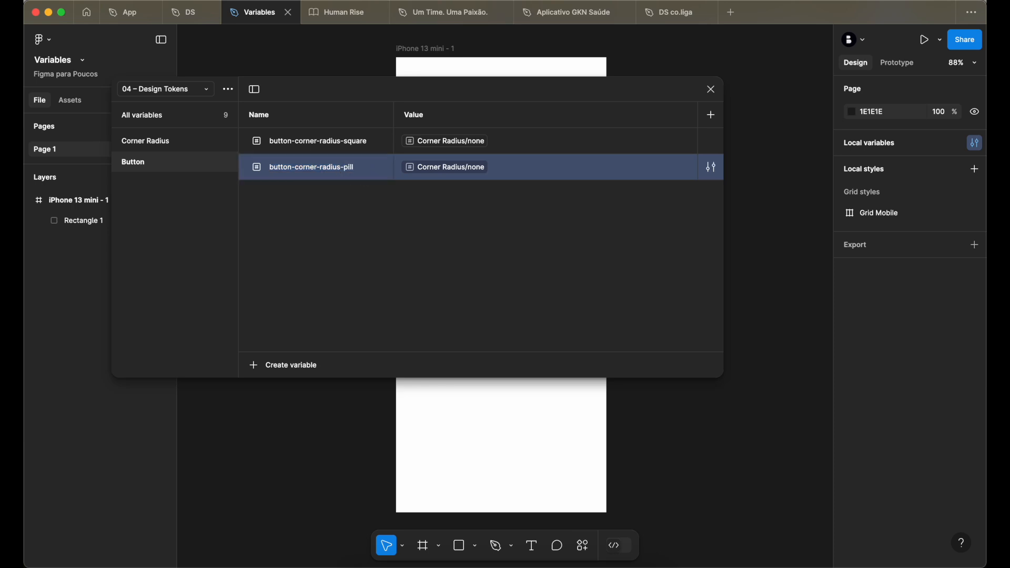
# Rename the button-corner-radius-square variable as "button-square-corner-radius".
pyautogui.click(351, 141)
pyautogui.doubleClick(352, 141)
pyautogui.press('BackSpace')
pyautogui.press('BackSpace')
pyautogui.press('BackSpace')
pyautogui.press('BackSpace')
pyautogui.press('BackSpace')
pyautogui.press('BackSpace')
pyautogui.press('BackSpace')
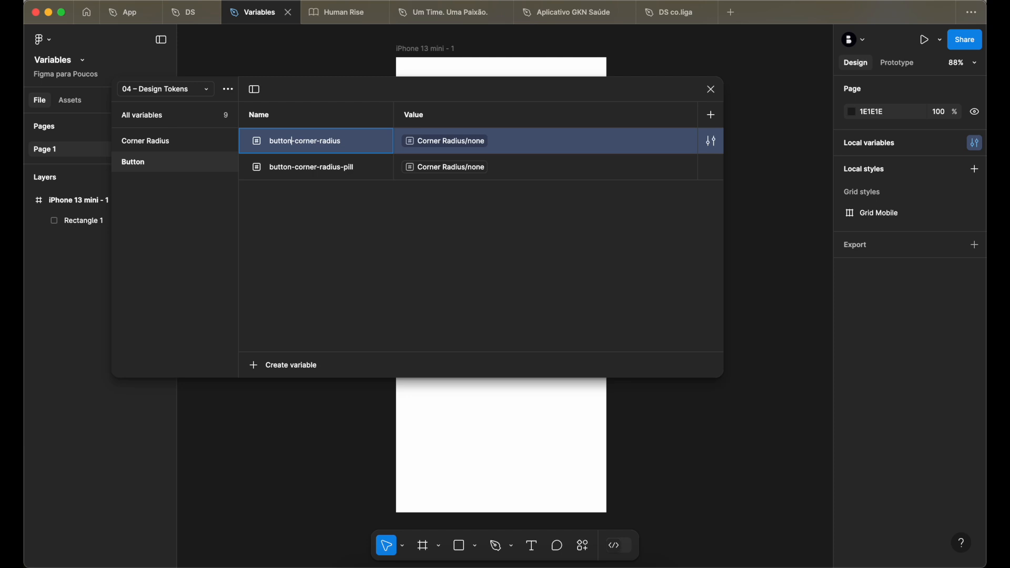
pyautogui.write('-square')
# Rename the button-corner-radius-pill variable as "button-pill-corner-radius".
pyautogui.click(348, 172)
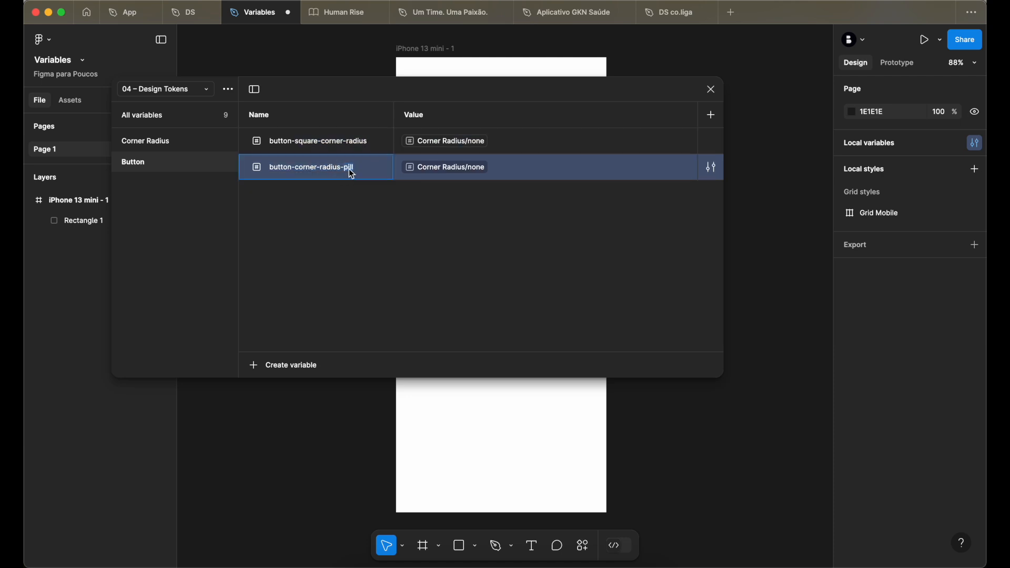
pyautogui.press('BackSpace')
pyautogui.press('BackSpace')
pyautogui.press('BackSpace')
pyautogui.press('BackSpace')
pyautogui.press('BackSpace')
pyautogui.write('-')
pyautogui.press('Return')
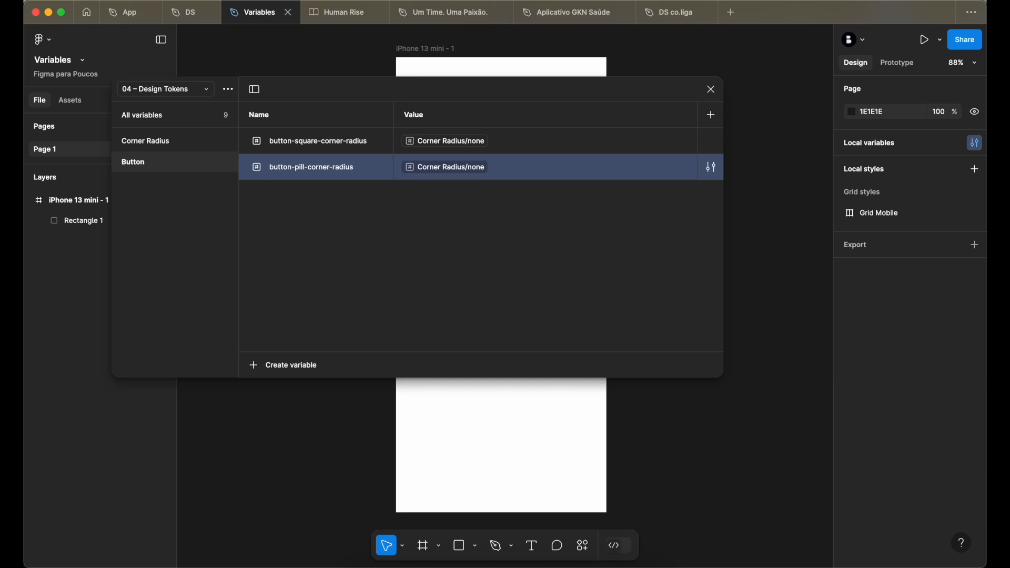
# Link the button-pill-corner-radius value to the Corner Radius/pill variable.
pyautogui.click(448, 168)
pyautogui.scroll(-5, 443, 362)
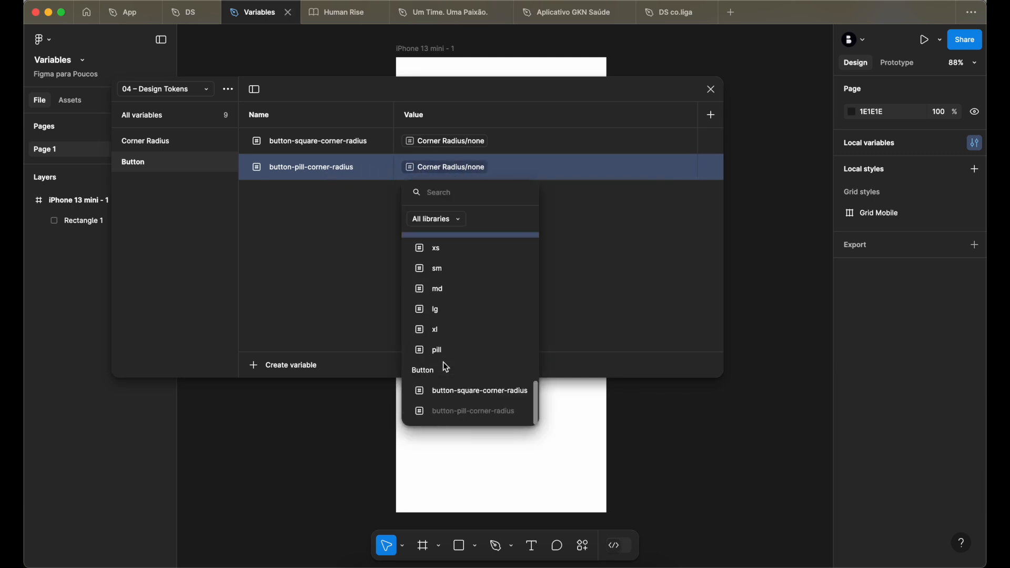
pyautogui.click(444, 349)
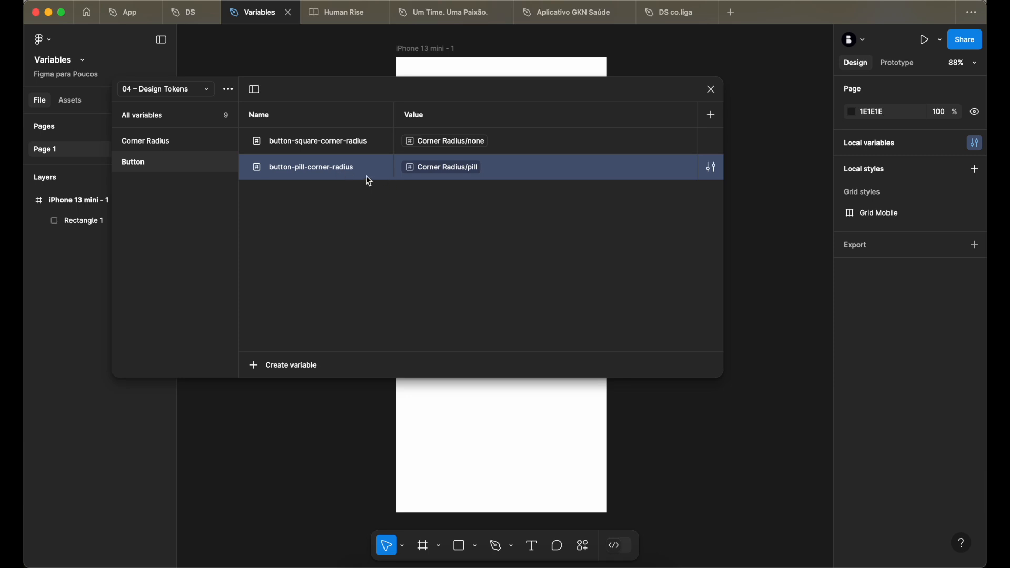
# Duplicate the button-square-corner-radius variable and name the copy "button-rounded-corner-radius".
pyautogui.click(334, 143)
pyautogui.rightClick(311, 140)
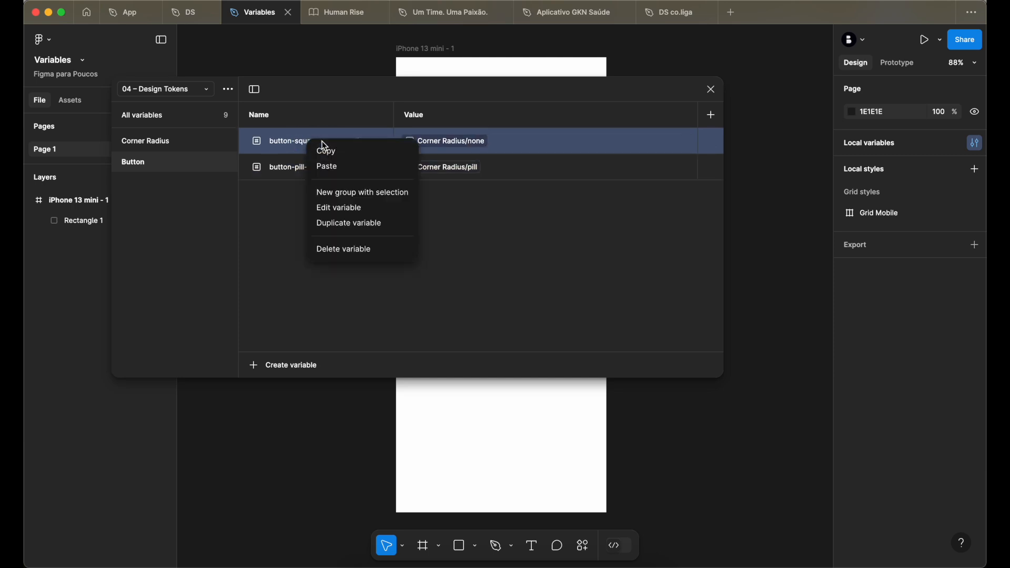
pyautogui.click(345, 223)
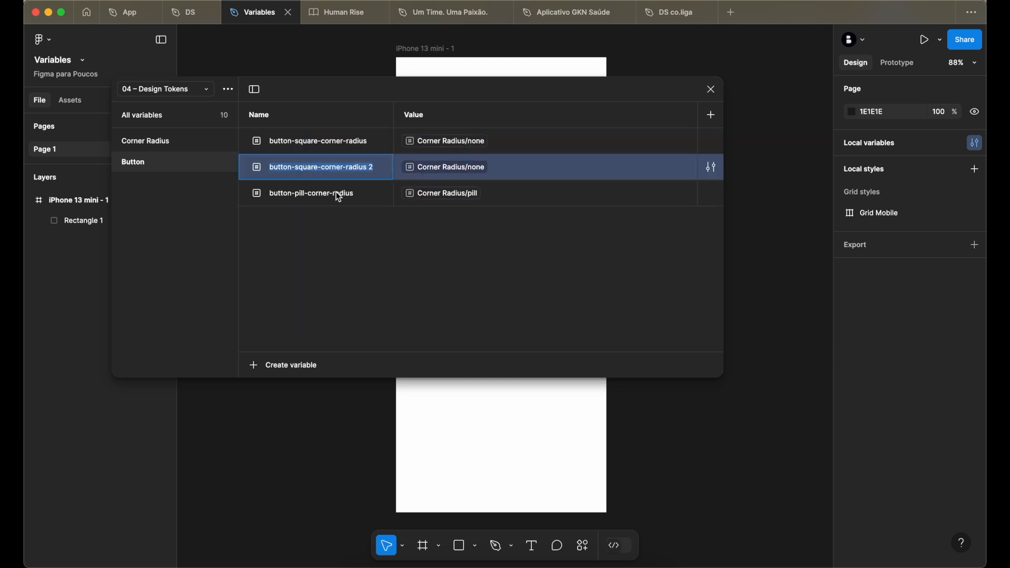
pyautogui.doubleClick(310, 169)
pyautogui.write('rounded')
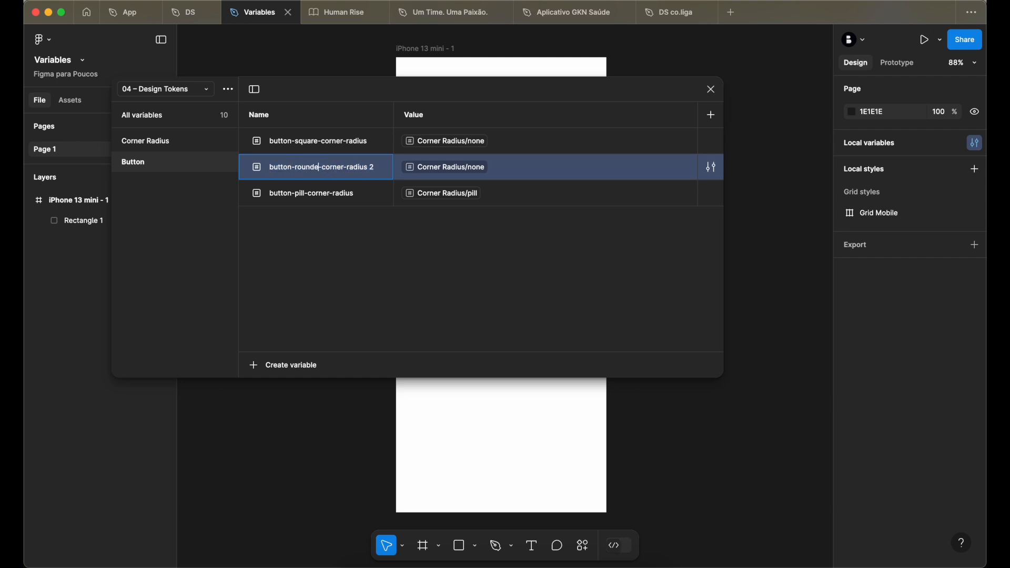
pyautogui.press('BackSpace')
pyautogui.press('BackSpace')
pyautogui.press('Return')
# Link the button-rounded-corner-radius value to the Corner Radius/md variable and close the variables window.
pyautogui.click(443, 172)
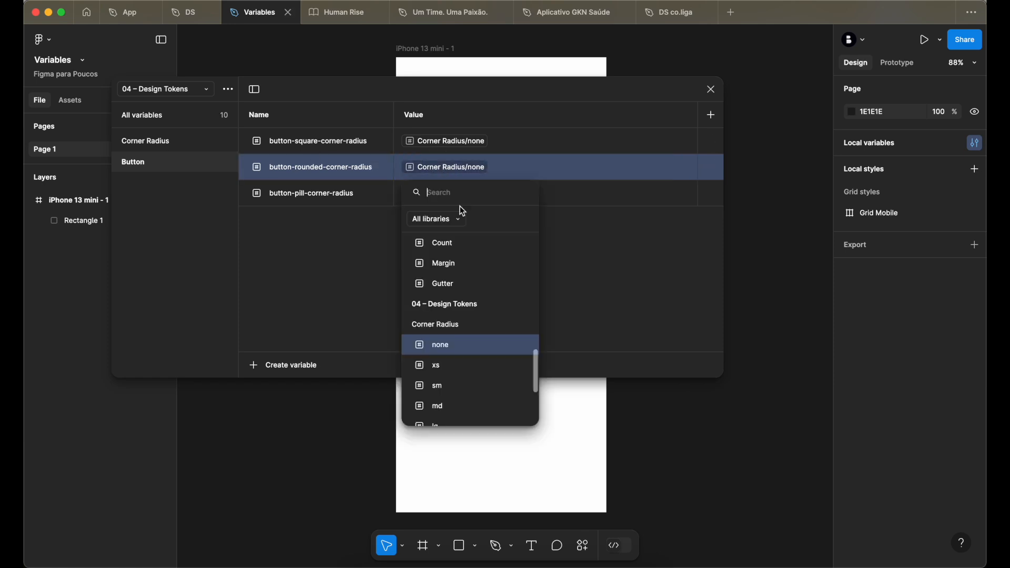
pyautogui.scroll(-1, 471, 382)
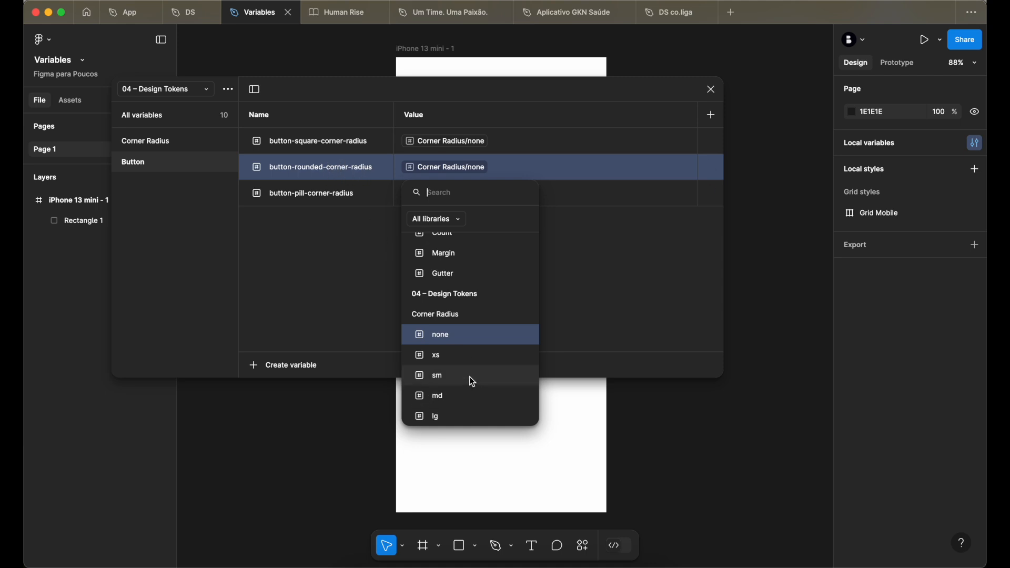
pyautogui.click(463, 404)
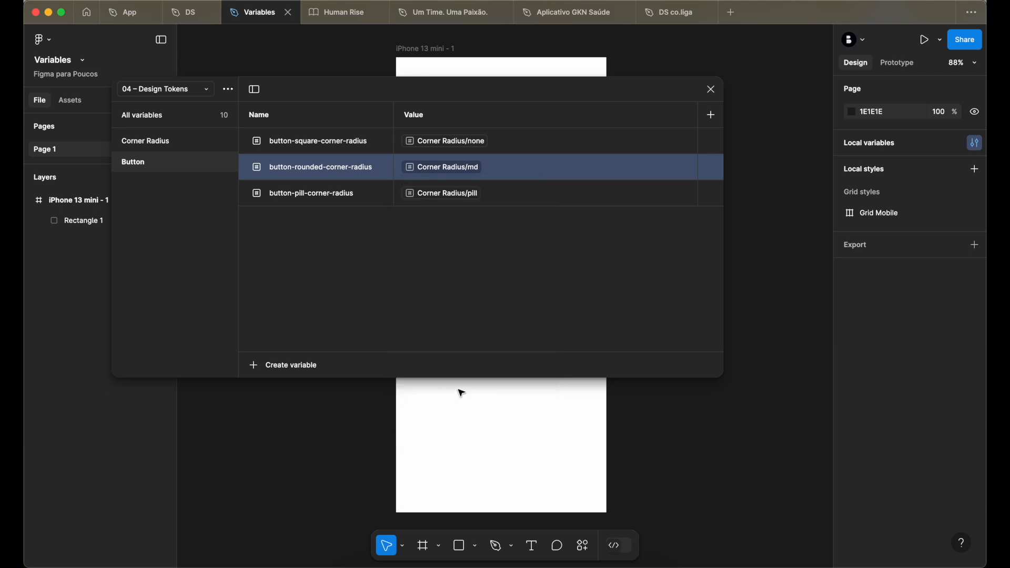
pyautogui.click(709, 89)
# Delete the grey rectangle from the iPhone 13 mini frame and add a text layer reading "Label" there.
pyautogui.click(475, 216)
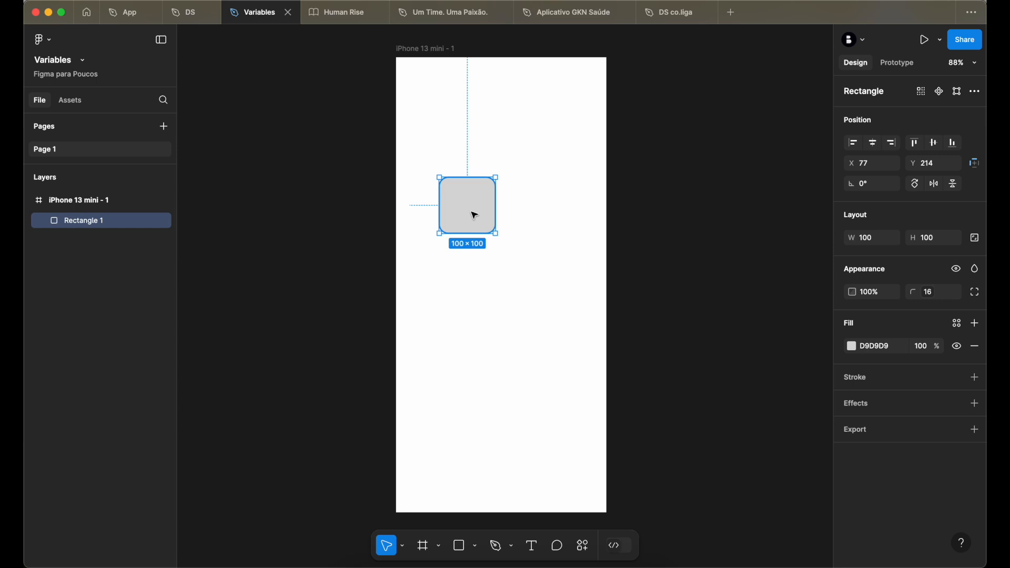
pyautogui.press('Delete')
pyautogui.press('t')
pyautogui.click(462, 236)
pyautogui.press('Escape')
pyautogui.write('Label')
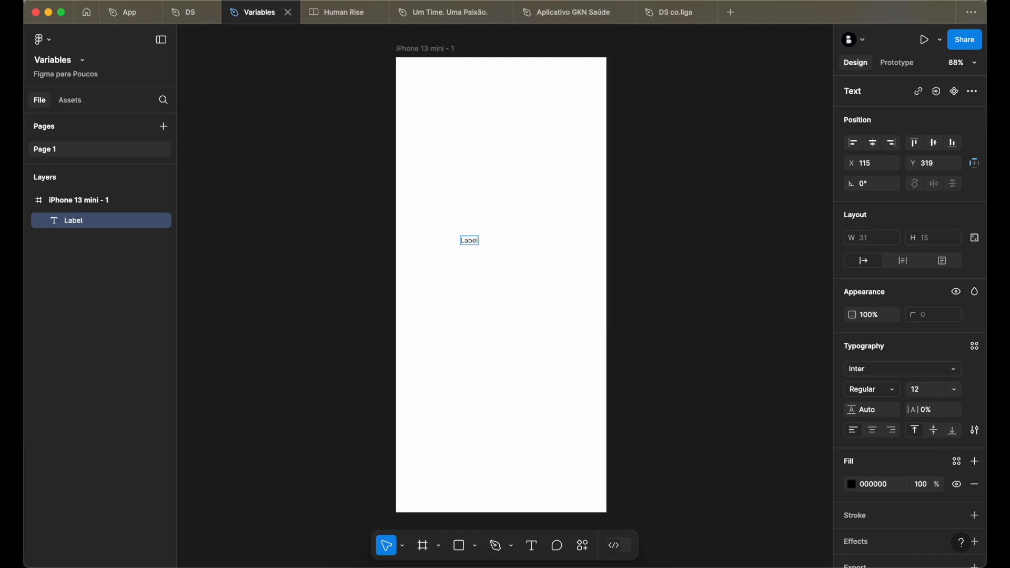
pyautogui.press('Escape')
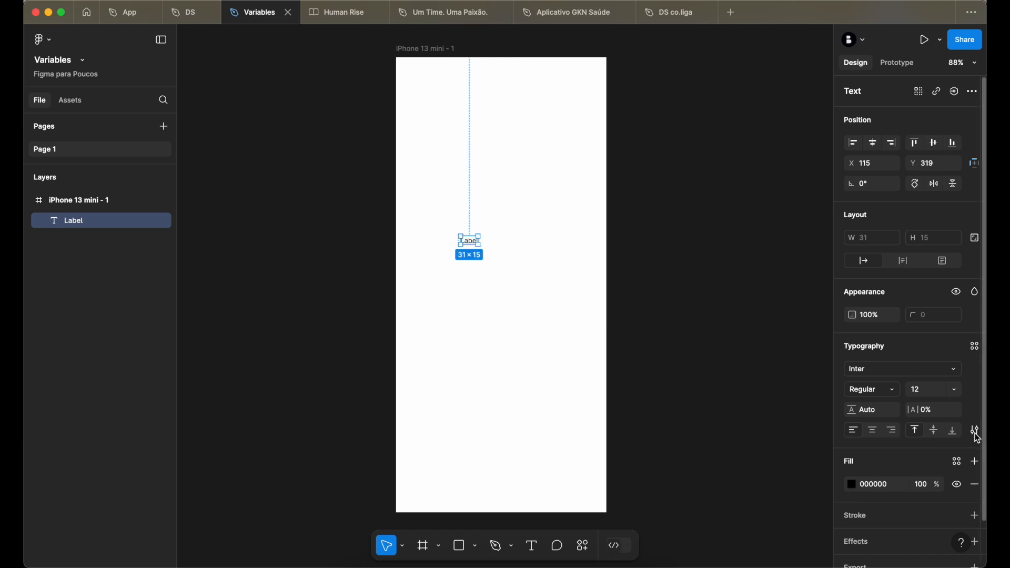
# Apply the String/font/family "paragraphy" variable as the font family of the Label text.
pyautogui.click(958, 374)
pyautogui.click(816, 249)
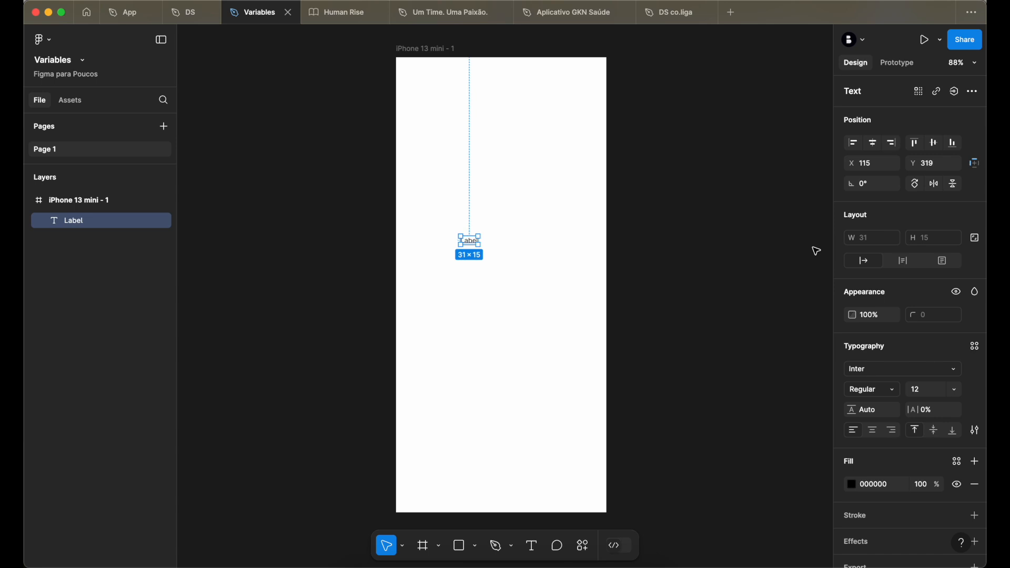
pyautogui.click(955, 375)
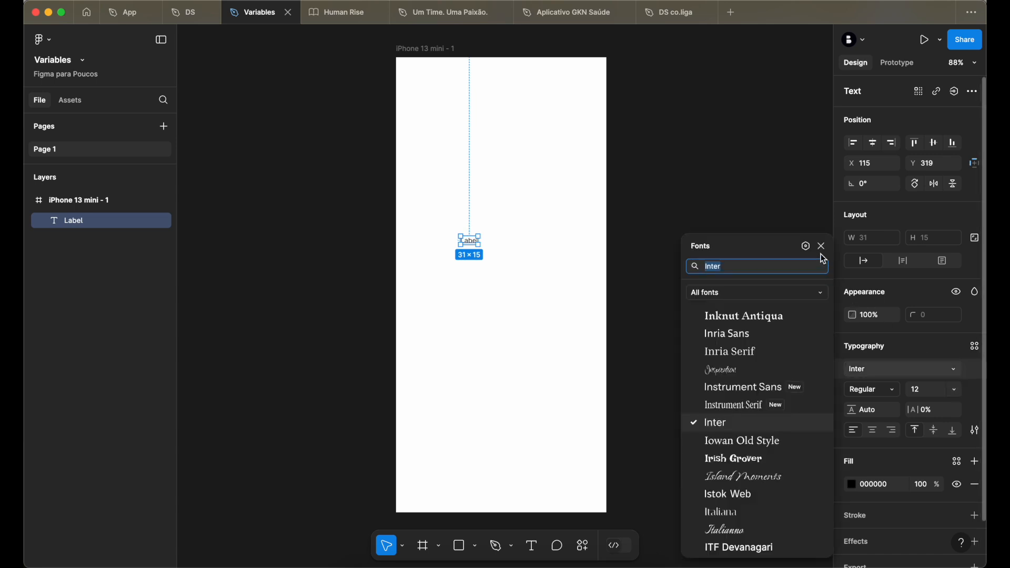
pyautogui.click(805, 246)
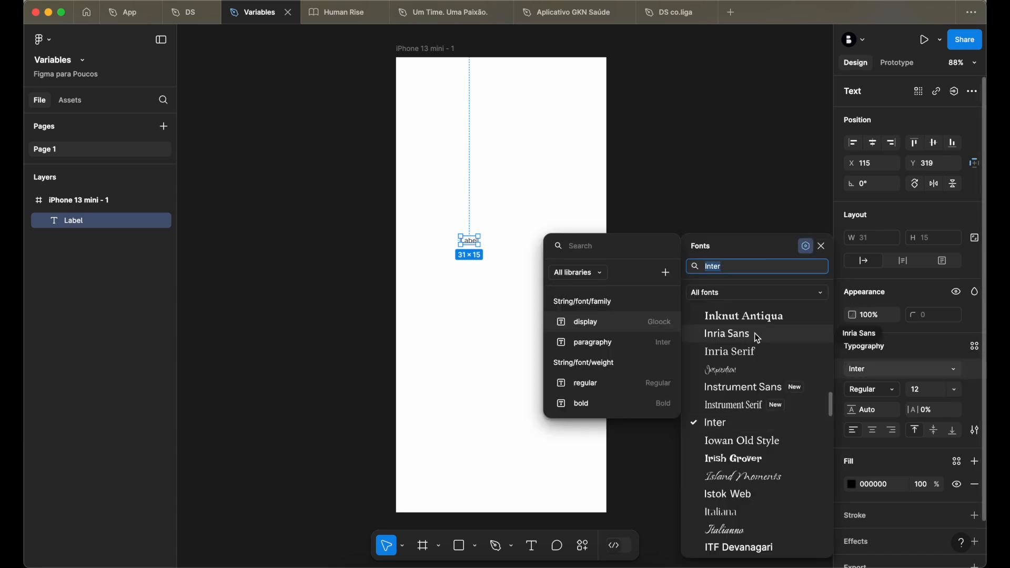
pyautogui.click(609, 346)
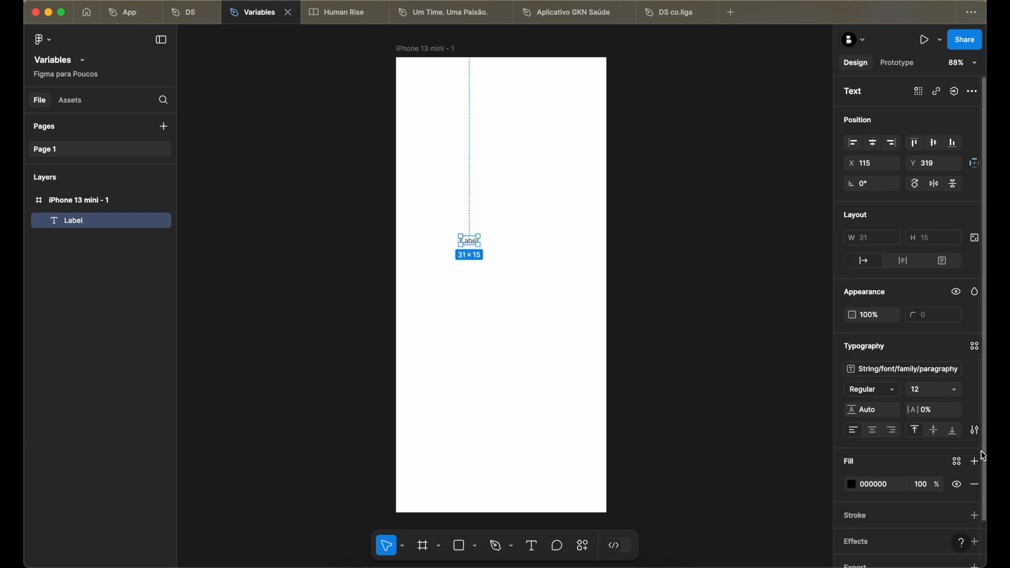
# Apply the String/font/weight "bold" variable to the Label text's font weight.
pyautogui.click(896, 392)
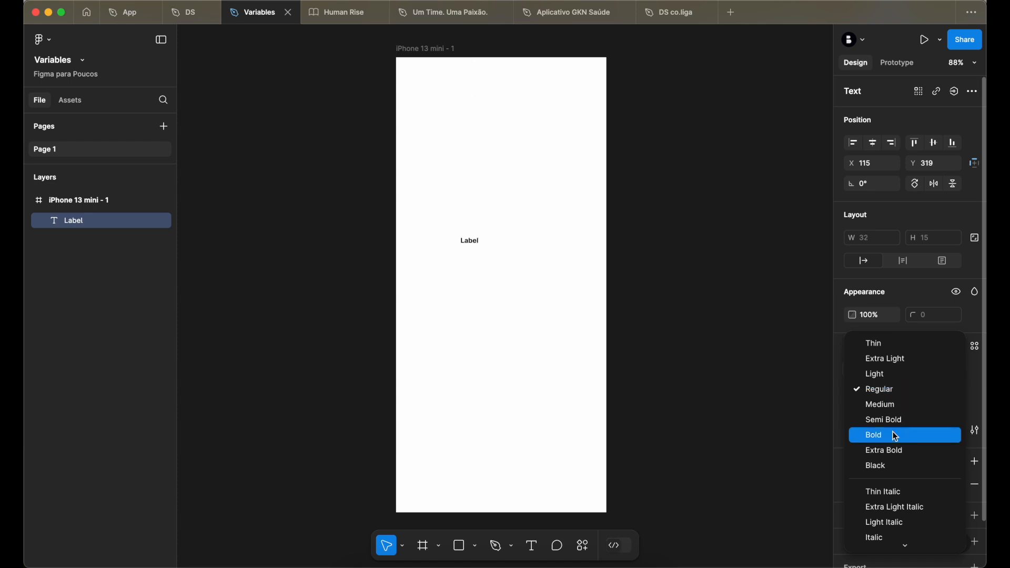
pyautogui.click(901, 540)
pyautogui.write('fon')
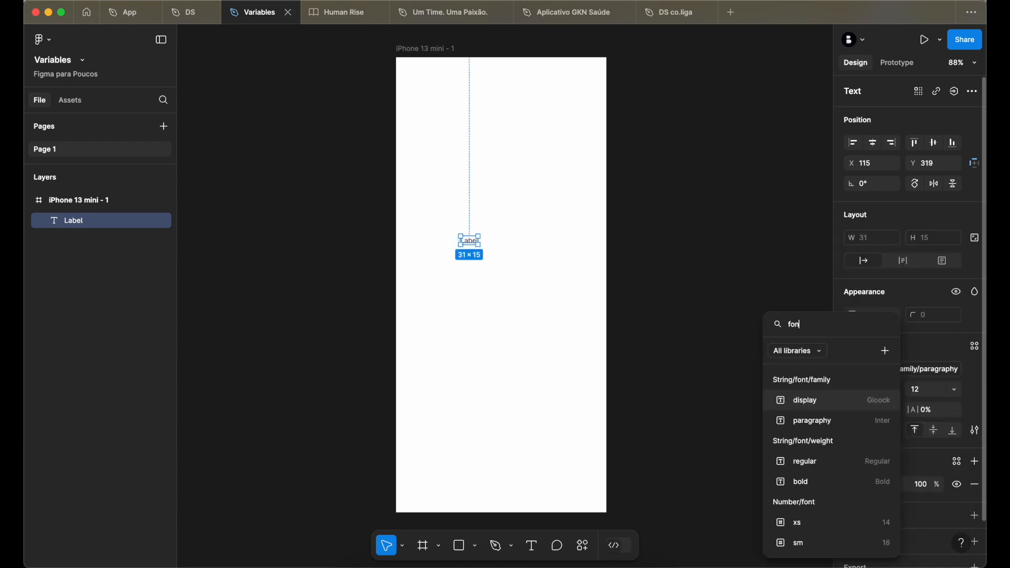
pyautogui.scroll(-1, 842, 505)
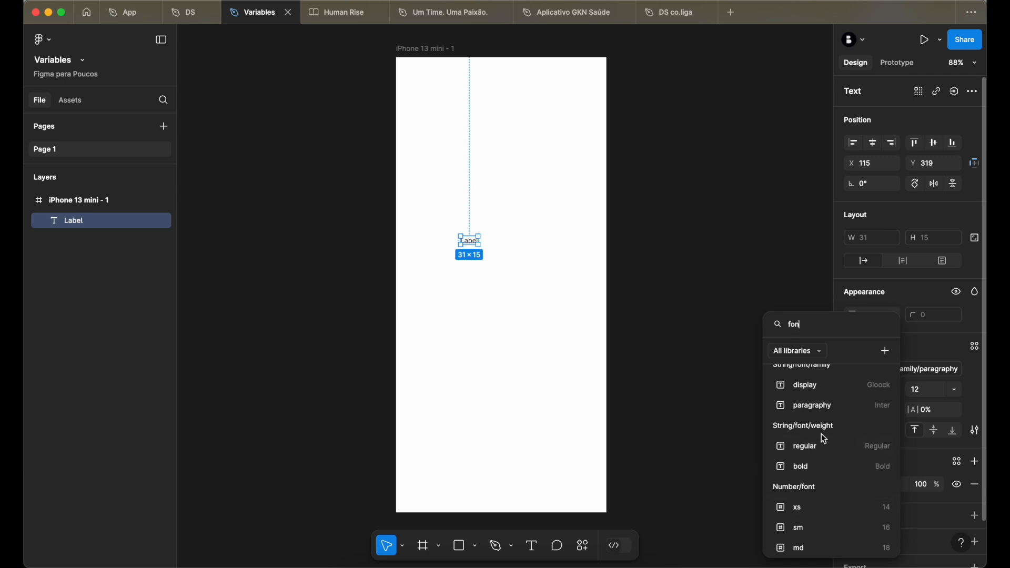
pyautogui.click(820, 467)
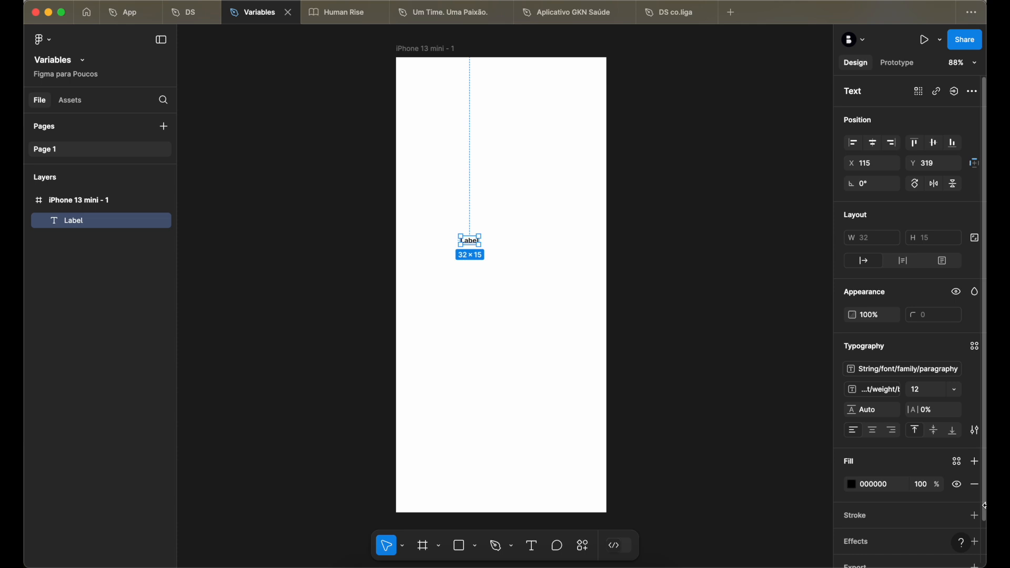
# Give the Label text the Black library fill and bind its font size to the Number/font "sm" variable (16).
pyautogui.click(957, 461)
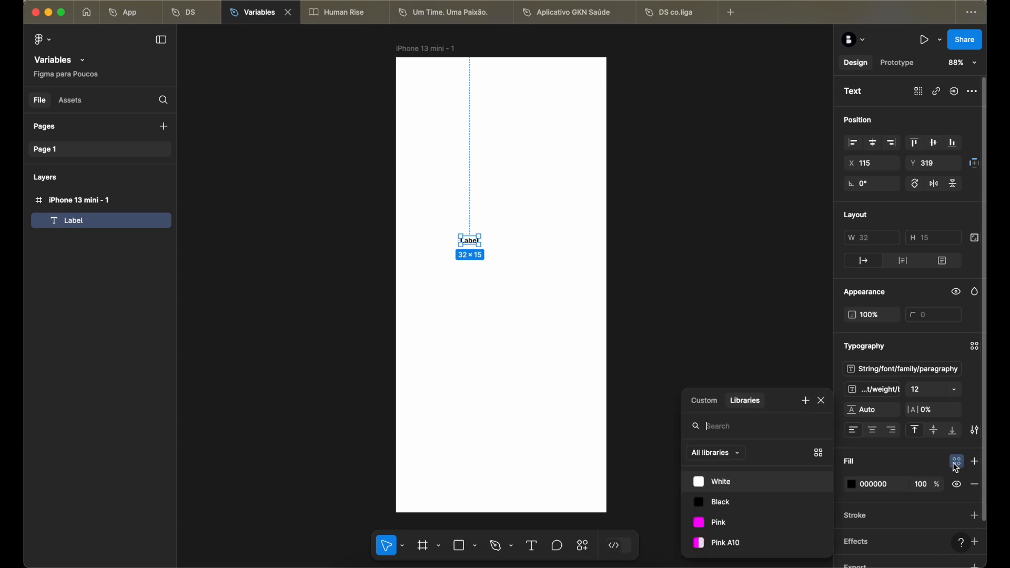
pyautogui.click(734, 505)
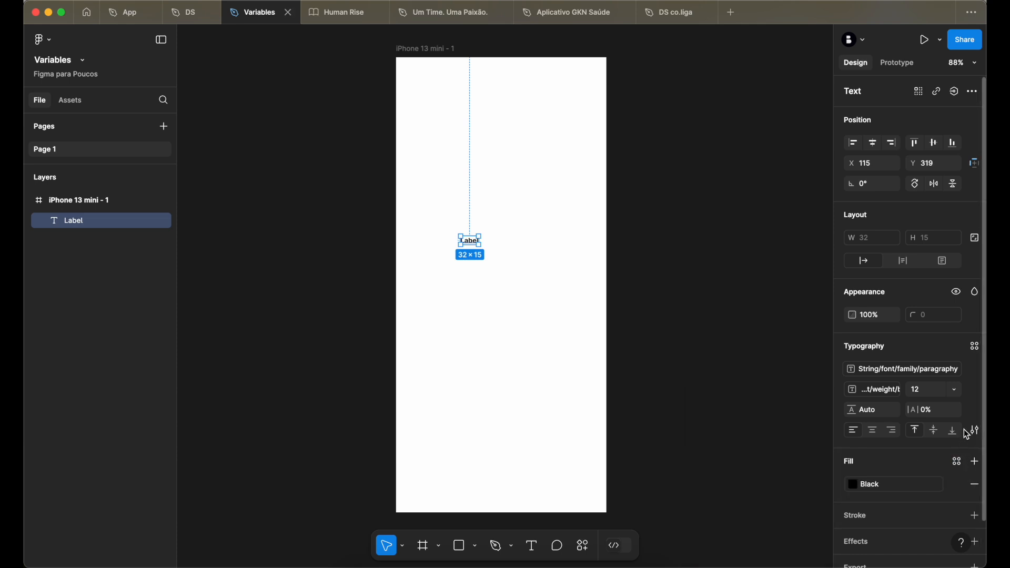
pyautogui.click(956, 390)
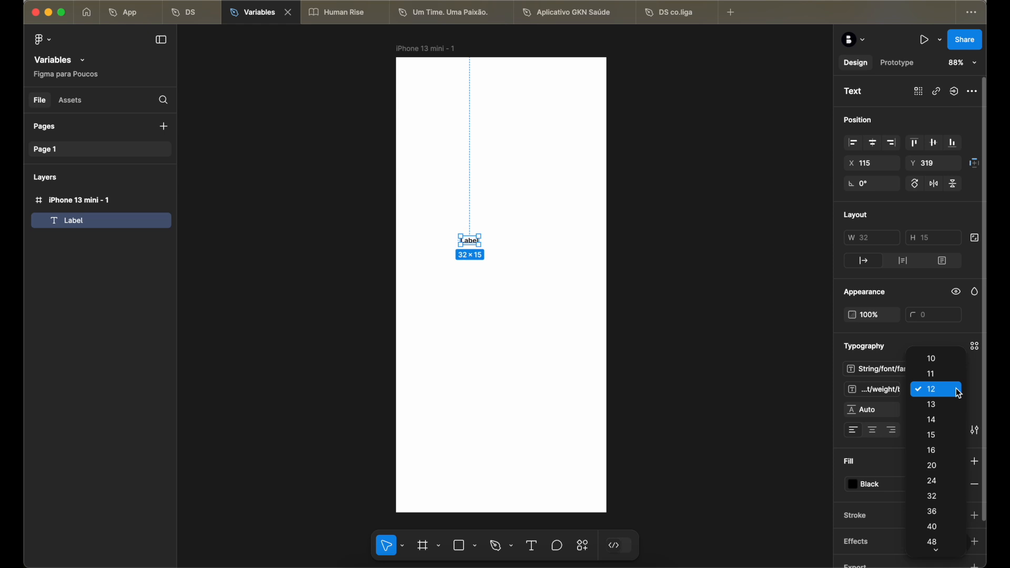
pyautogui.click(930, 544)
pyautogui.write('fon')
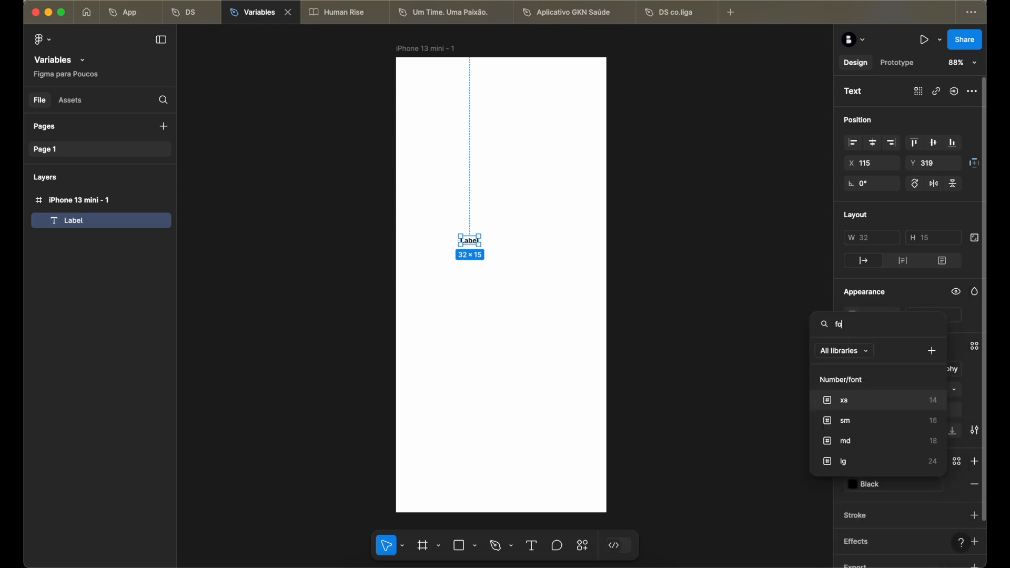
pyautogui.click(865, 429)
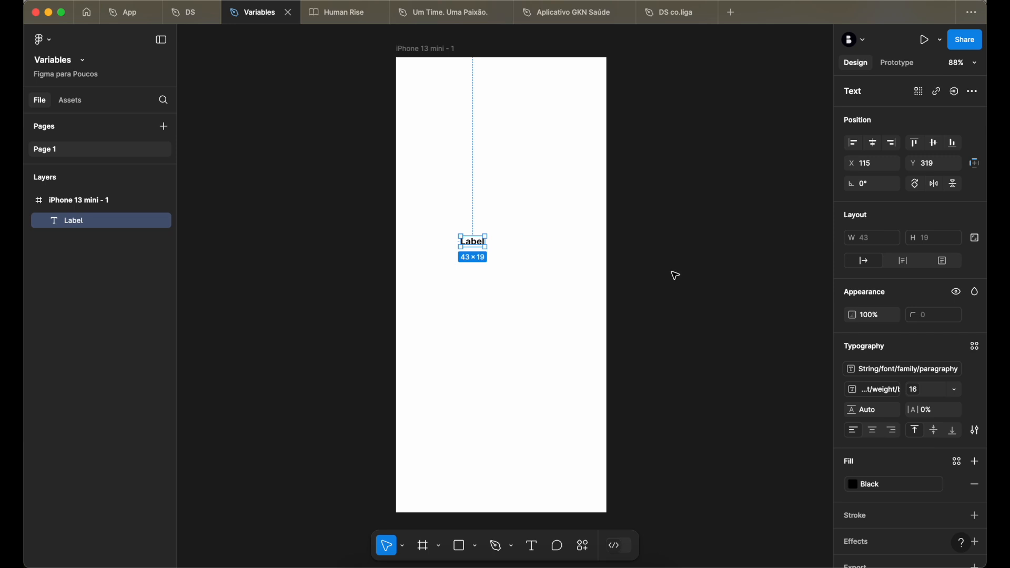
# Wrap the Label text in a horizontal auto layout frame with 8 px padding that hugs its contents.
pyautogui.hotkey('shift', 'a')
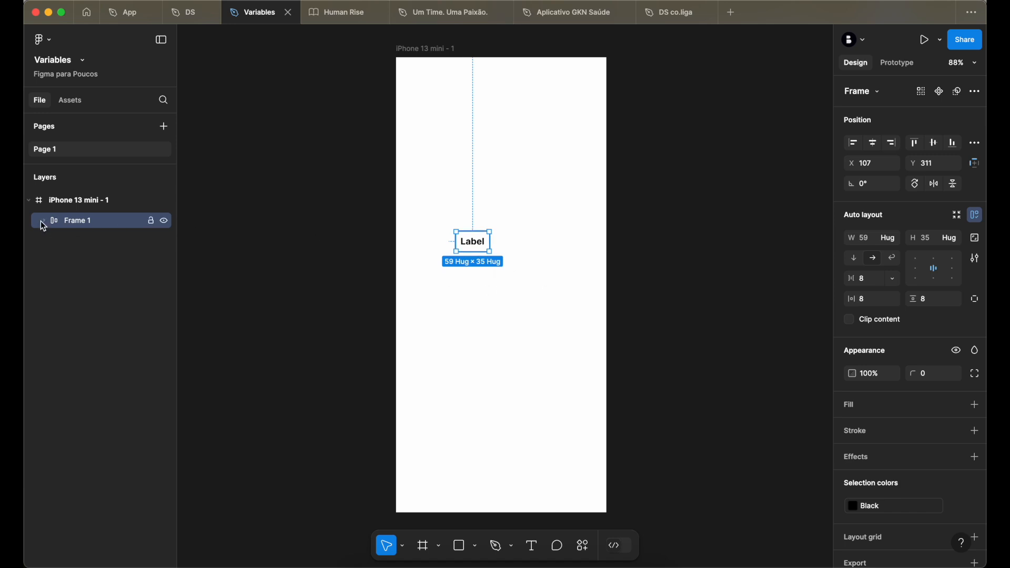
pyautogui.press('super+z')
pyautogui.click(456, 208)
pyautogui.click(475, 243)
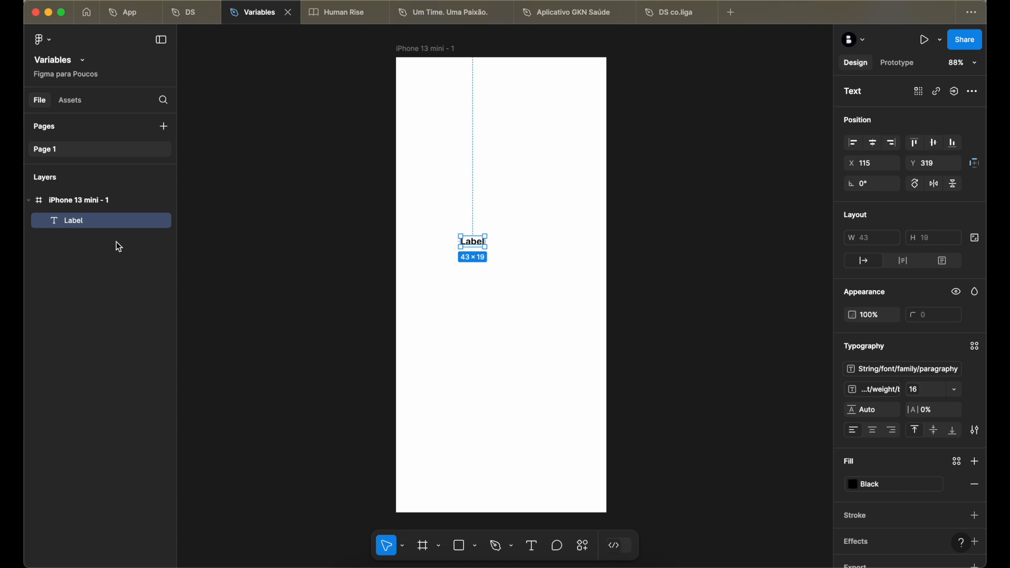
pyautogui.hotkey('shift', 'a')
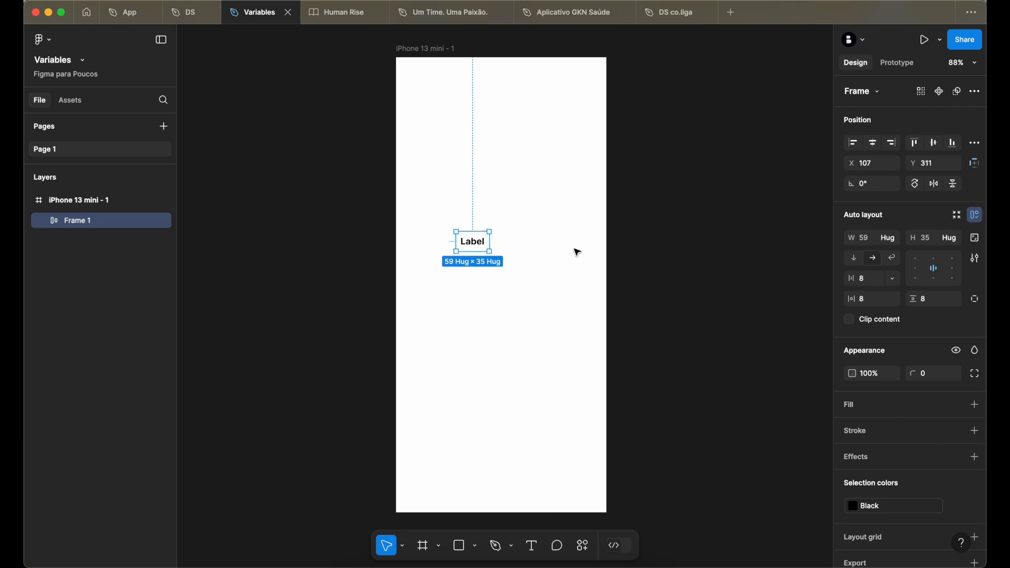
# Fill the auto layout frame around the label with the Pink library color.
pyautogui.click(894, 239)
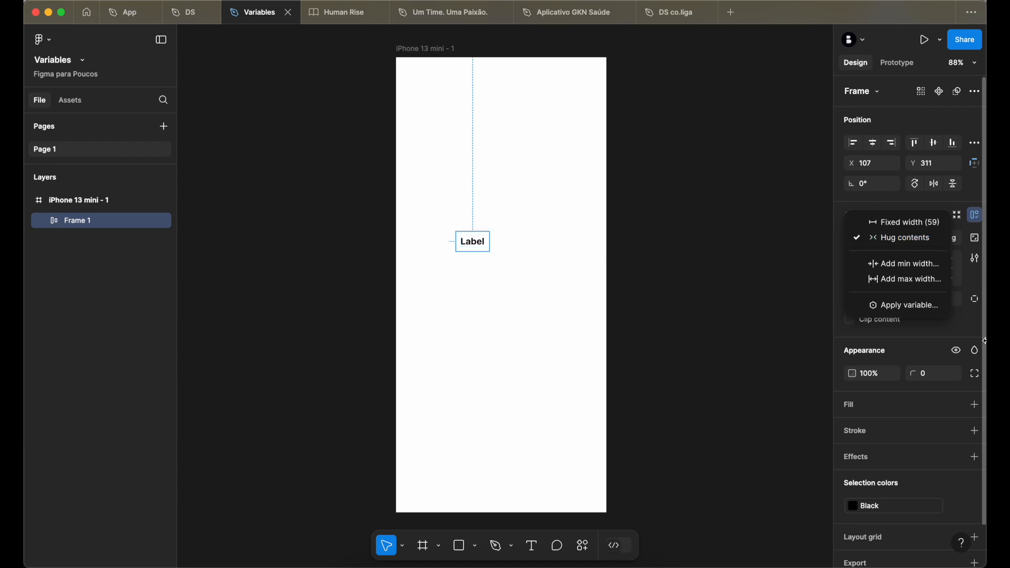
pyautogui.click(956, 408)
pyautogui.click(957, 407)
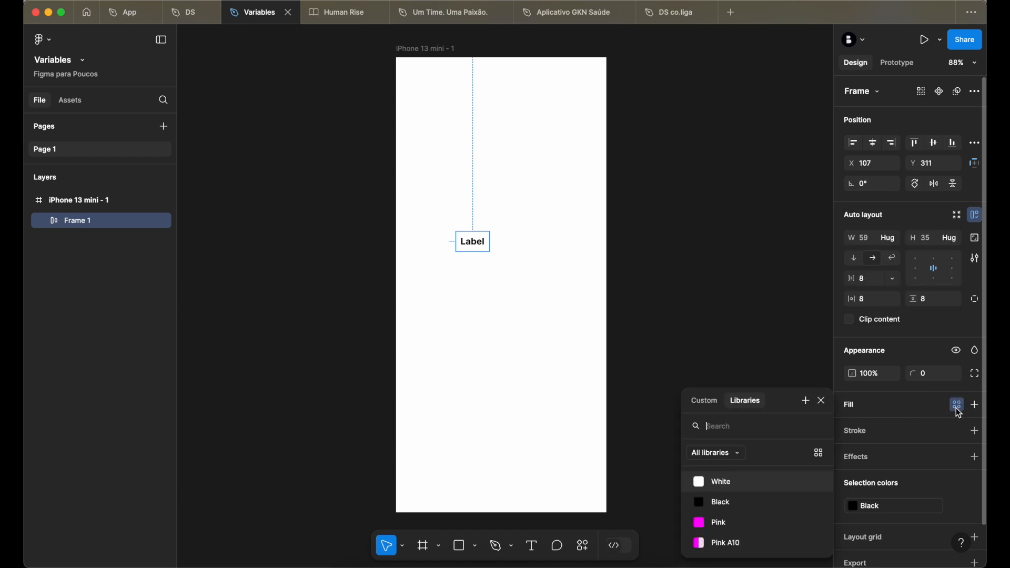
pyautogui.click(751, 524)
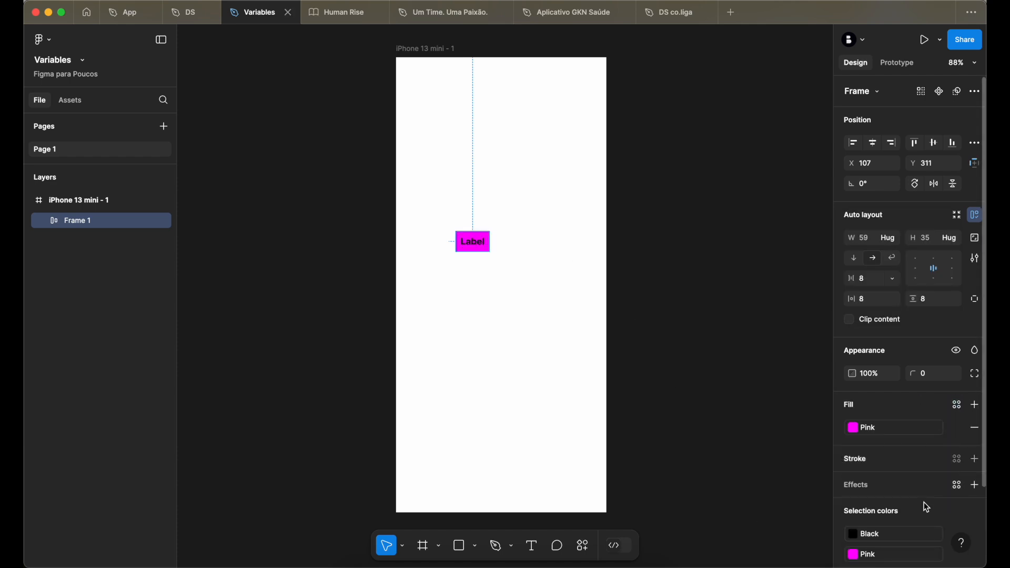
# Change the label's Black color to the White library color through the frame's selection colors.
pyautogui.click(903, 535)
pyautogui.click(736, 482)
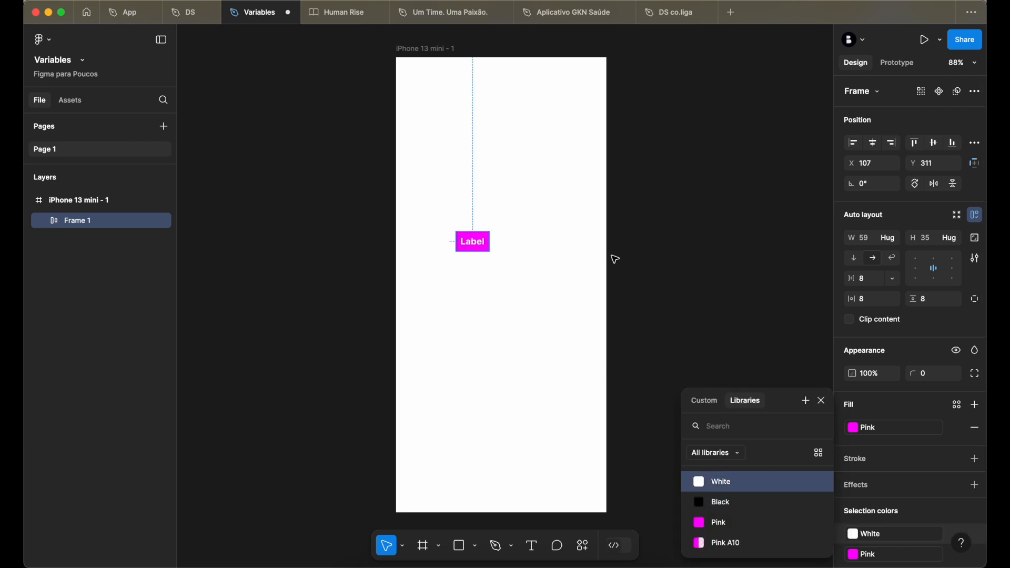
pyautogui.click(536, 211)
pyautogui.click(478, 234)
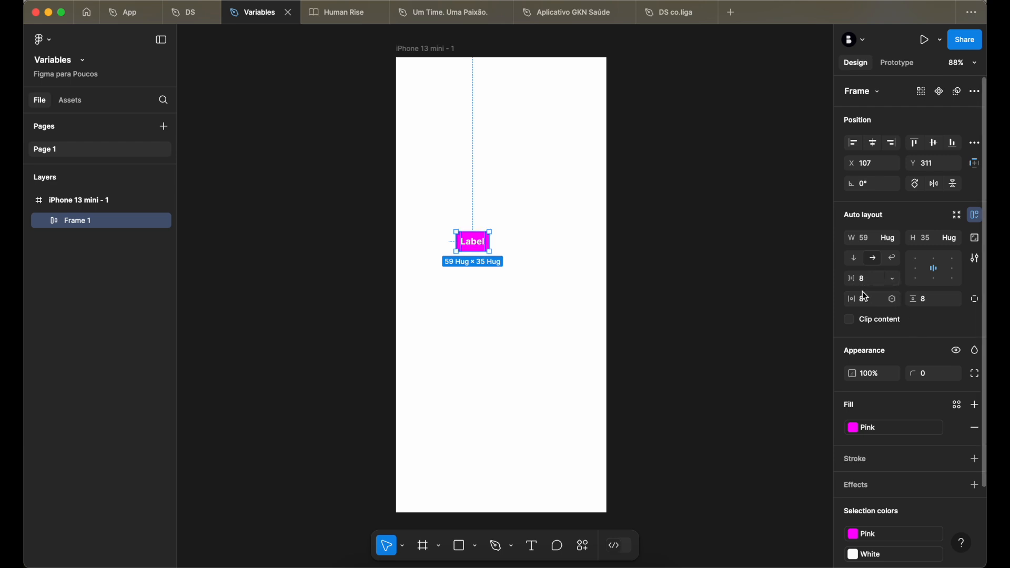
pyautogui.click(893, 279)
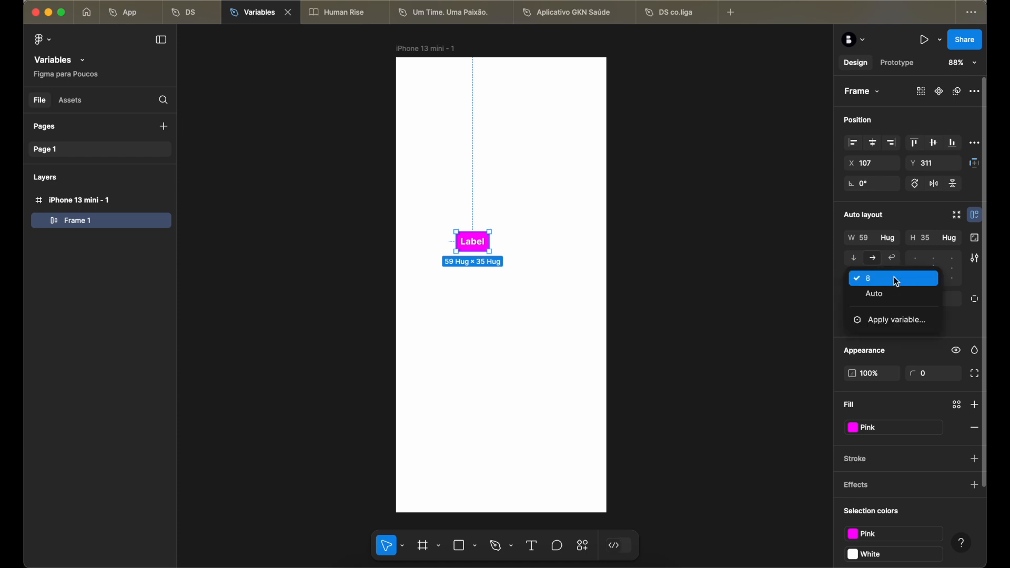
pyautogui.click(898, 280)
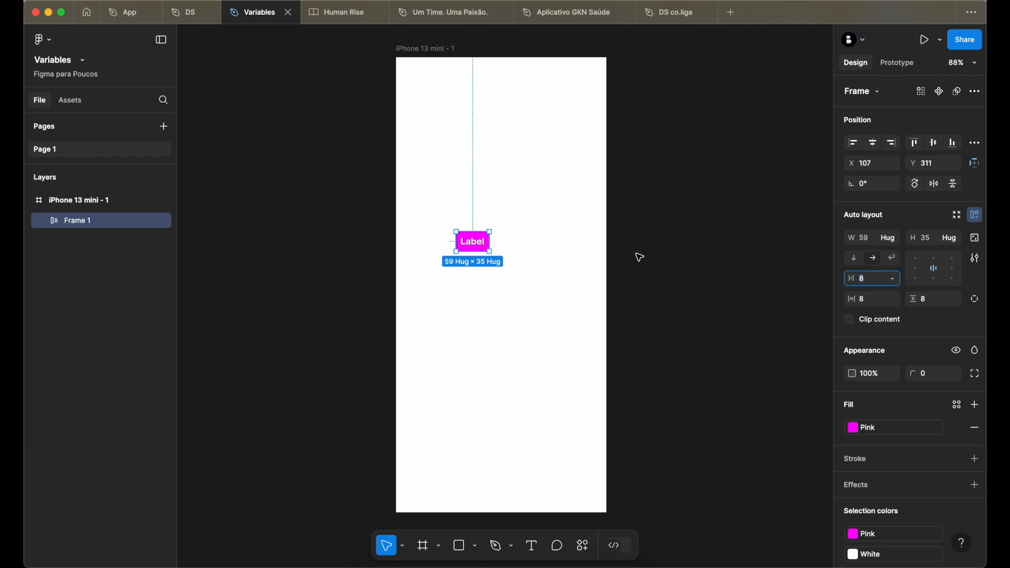
pyautogui.click(469, 242)
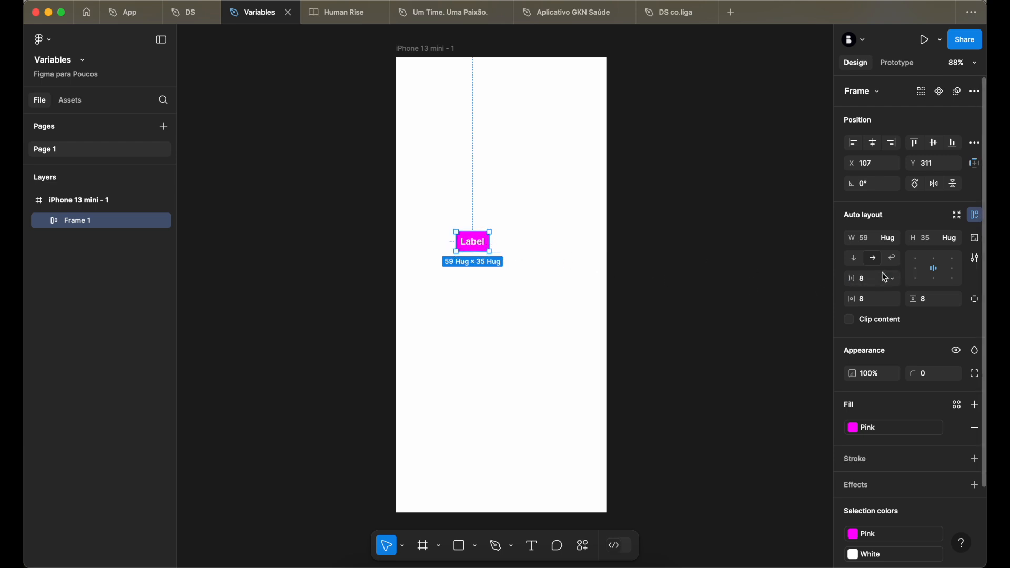
# Place a 100 × 100 ellipse just above the pink button in the iPhone 13 mini frame.
pyautogui.press('o')
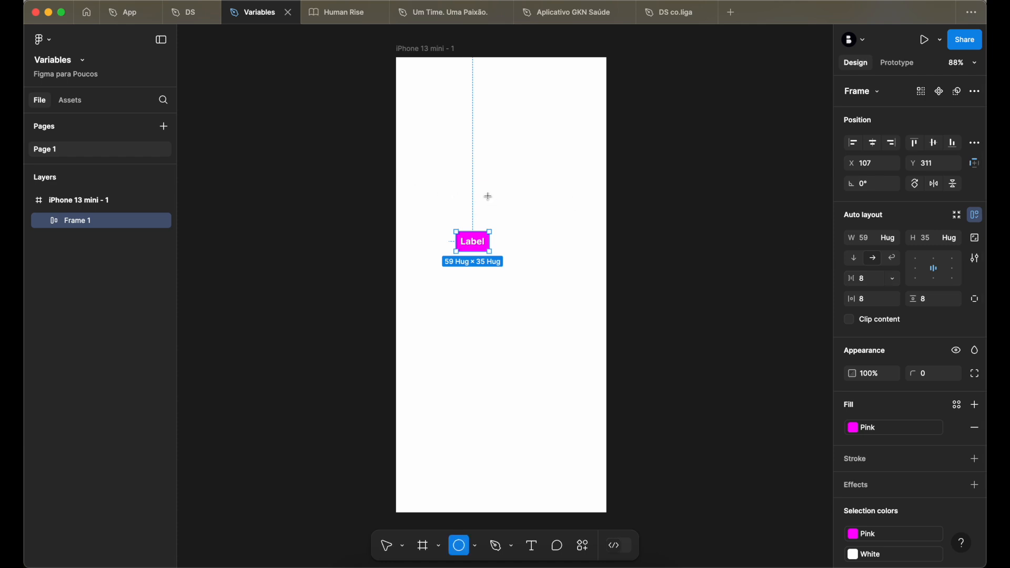
pyautogui.click(490, 184)
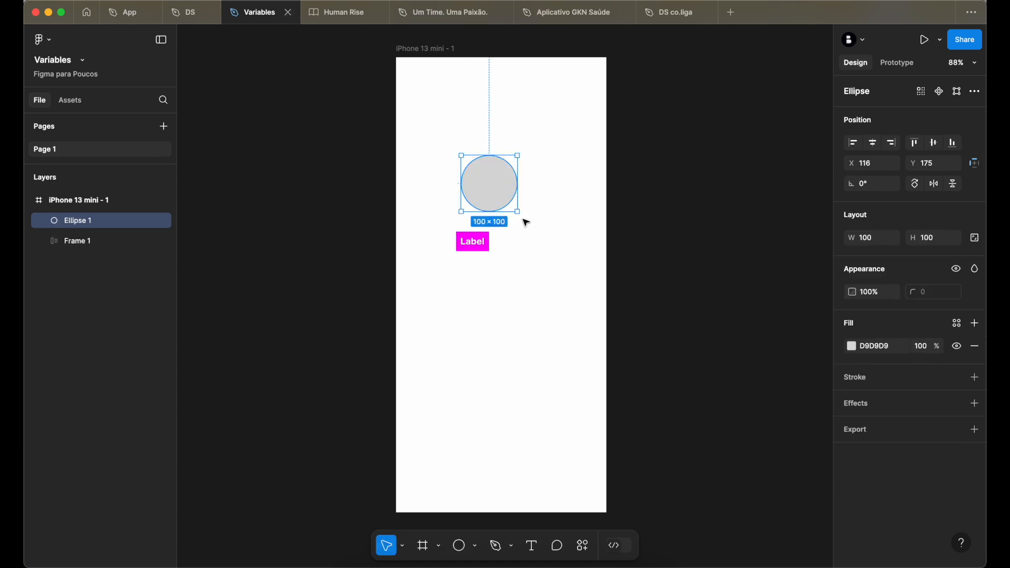
# Resize the ellipse above the pink button to 16 × 16.
pyautogui.click(942, 239)
pyautogui.write('16')
pyautogui.press('Return')
pyautogui.click(871, 238)
pyautogui.write('16')
pyautogui.press('Tab')
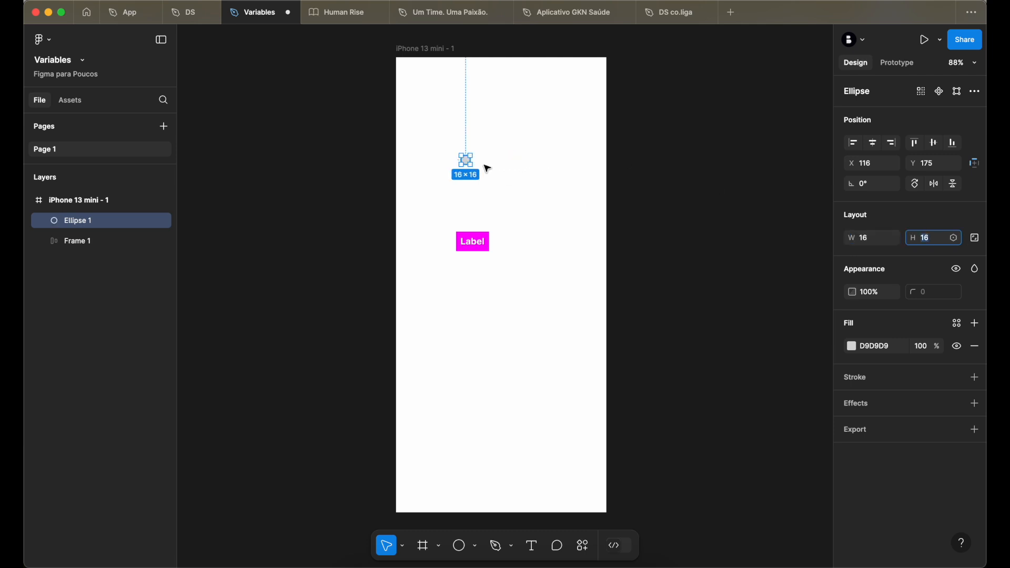
# Place the small circle inside the pink auto layout frame before the label and fill it with the Black library color.
pyautogui.scroll(5, 458, 168)
pyautogui.scroll(1, 458, 167)
pyautogui.moveTo(496, 149); pyautogui.dragTo(487, 323)
pyautogui.click(957, 323)
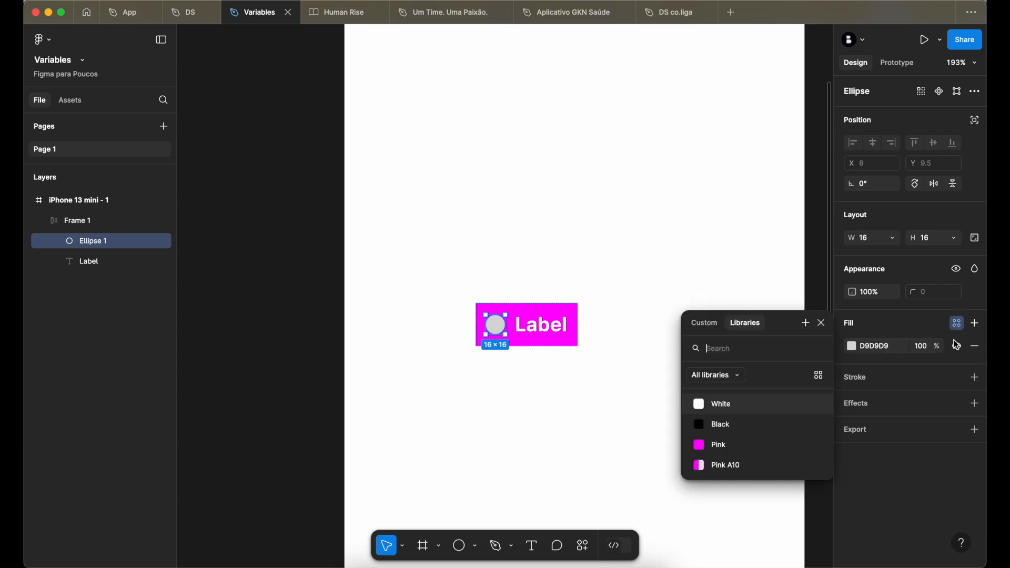
pyautogui.click(727, 424)
pyautogui.click(537, 248)
pyautogui.scroll(-4, 537, 247)
pyautogui.scroll(5, 458, 307)
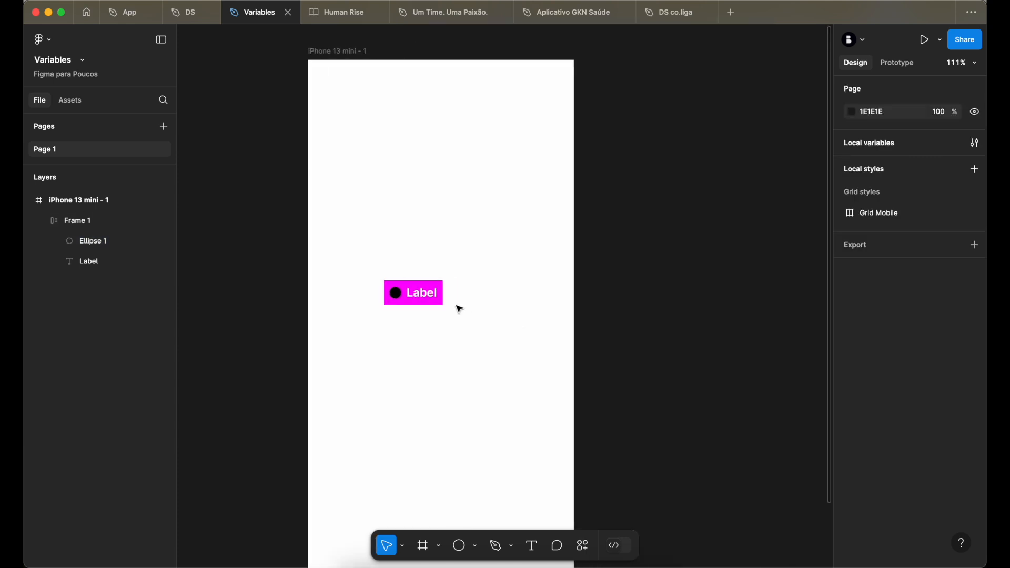
pyautogui.scroll(1, 399, 310)
# Inspect the button's horizontal and vertical padding, the label text, and the variables available for the padding.
pyautogui.click(398, 270)
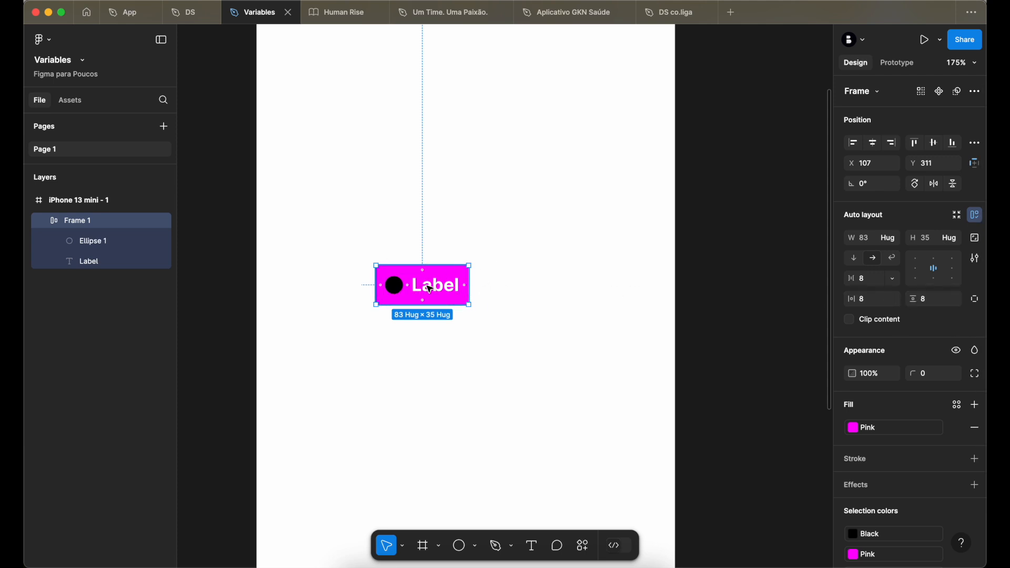
pyautogui.scroll(5, 434, 280)
pyautogui.click(929, 300)
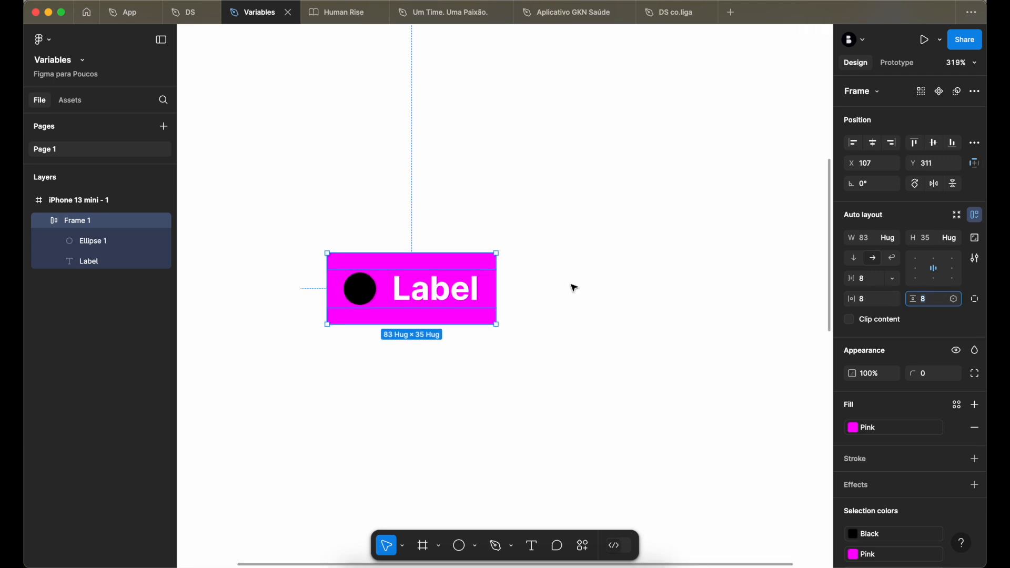
pyautogui.click(864, 299)
pyautogui.scroll(2, 317, 291)
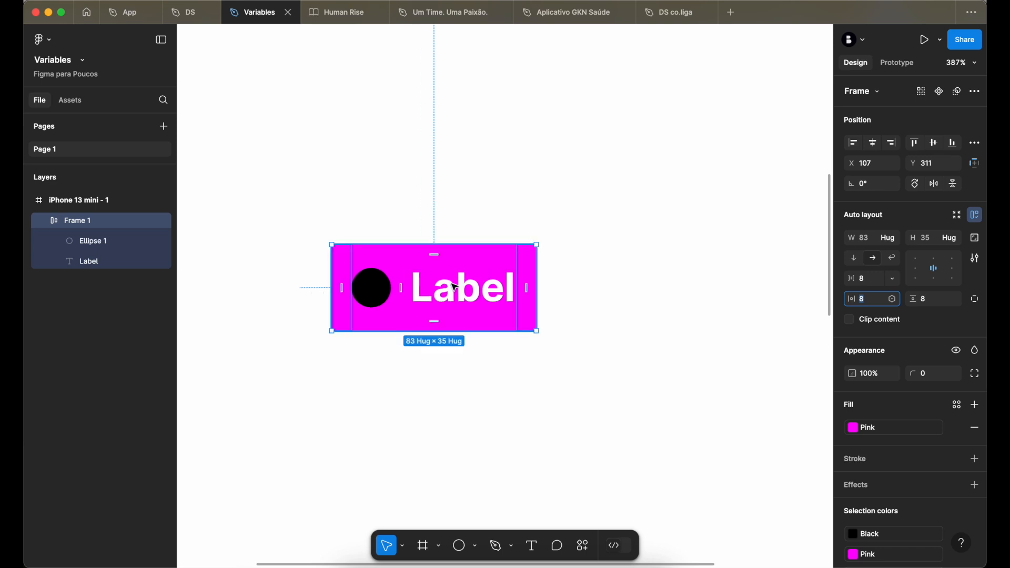
pyautogui.scroll(5, 451, 287)
pyautogui.click(451, 292)
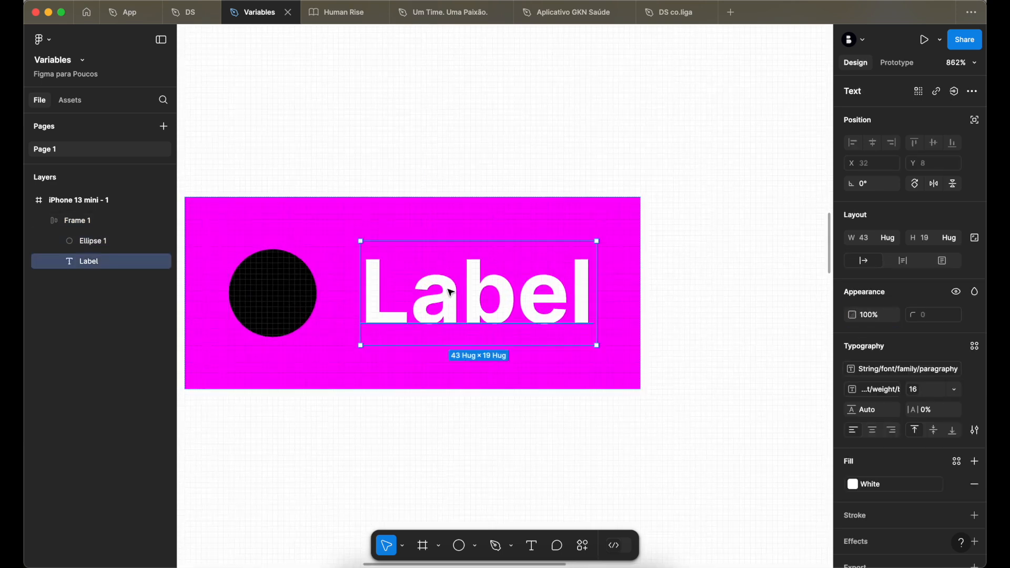
pyautogui.click(496, 227)
pyautogui.click(954, 299)
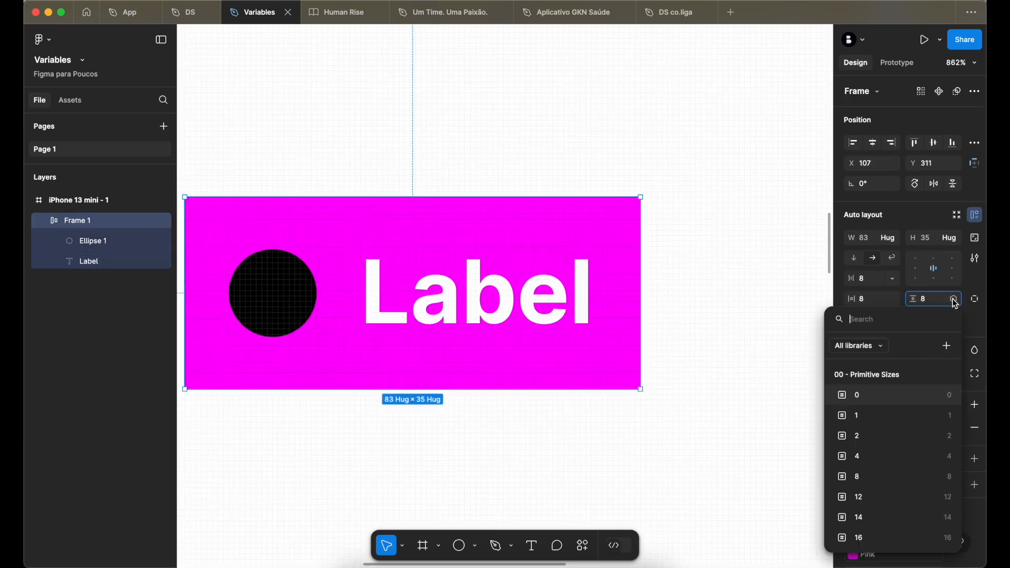
pyautogui.click(871, 300)
pyautogui.scroll(-3, 736, 299)
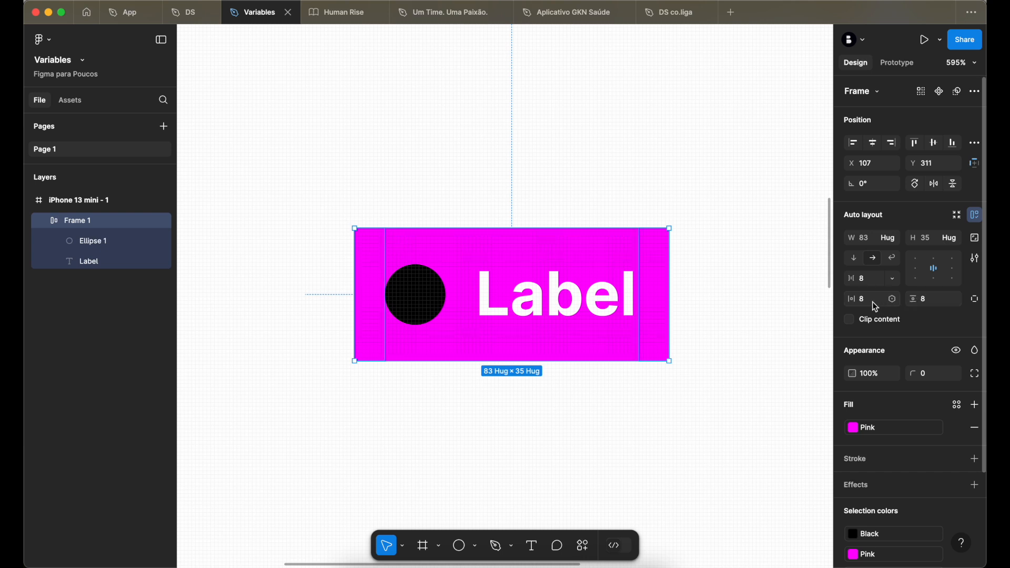
pyautogui.scroll(-5, 463, 294)
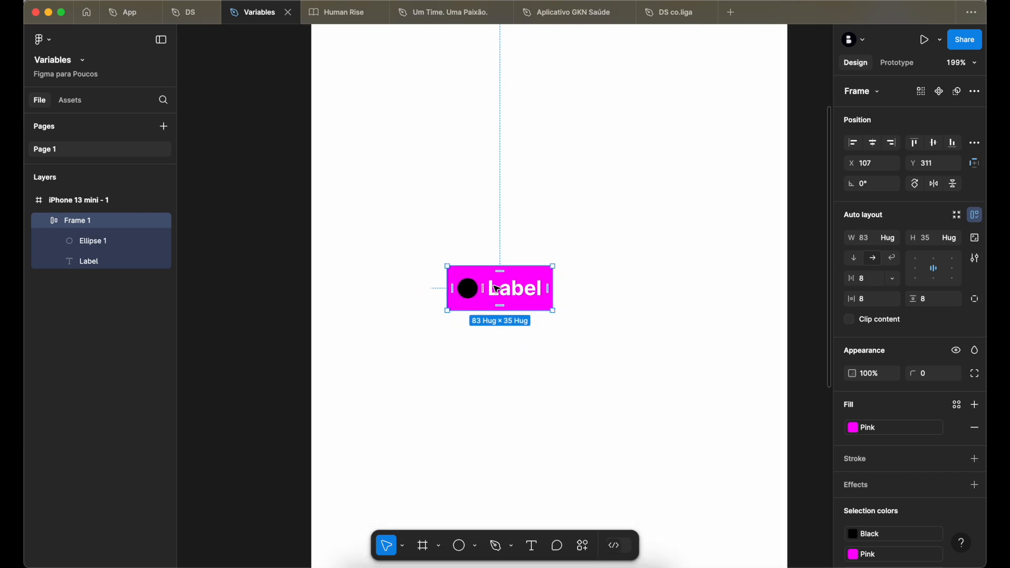
# Try a 32 px gap between the circle and the label, and return the gap to 8 px.
pyautogui.click(876, 282)
pyautogui.hotkey('shift', 'Up')
pyautogui.hotkey('shift', 'Up')
pyautogui.hotkey('shift', 'Up')
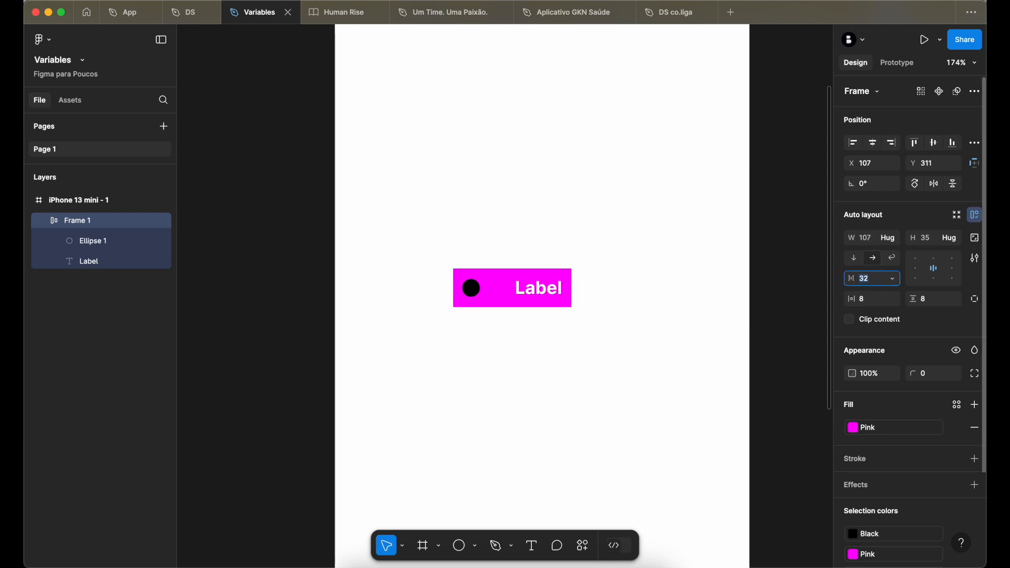
pyautogui.hotkey('shift', 'Down')
pyautogui.hotkey('shift', 'Down')
pyautogui.hotkey('shift', 'Down')
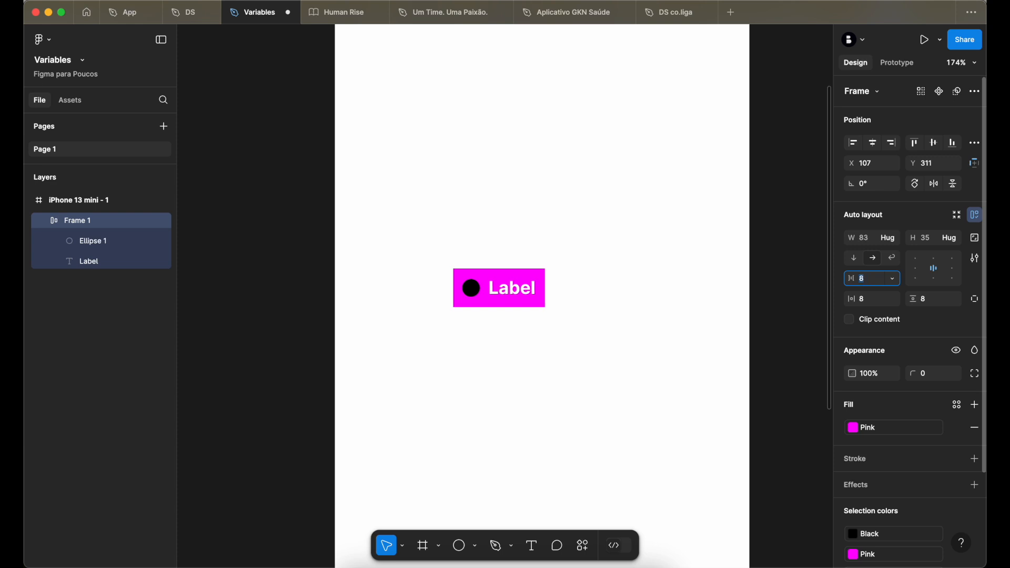
pyautogui.click(453, 257)
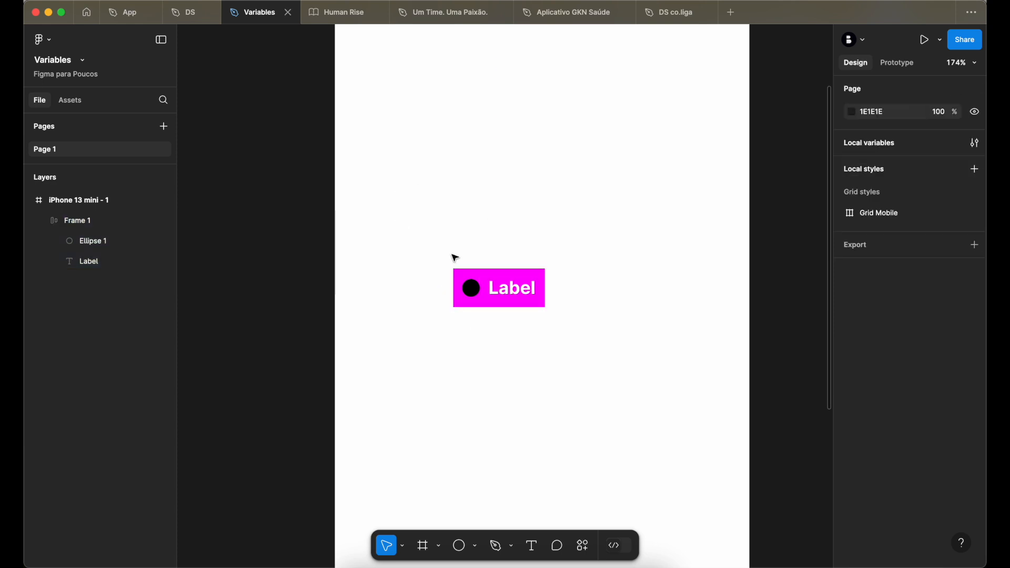
# Bind the button frame's corner radius to the button-square-corner-radius variable.
pyautogui.click(489, 277)
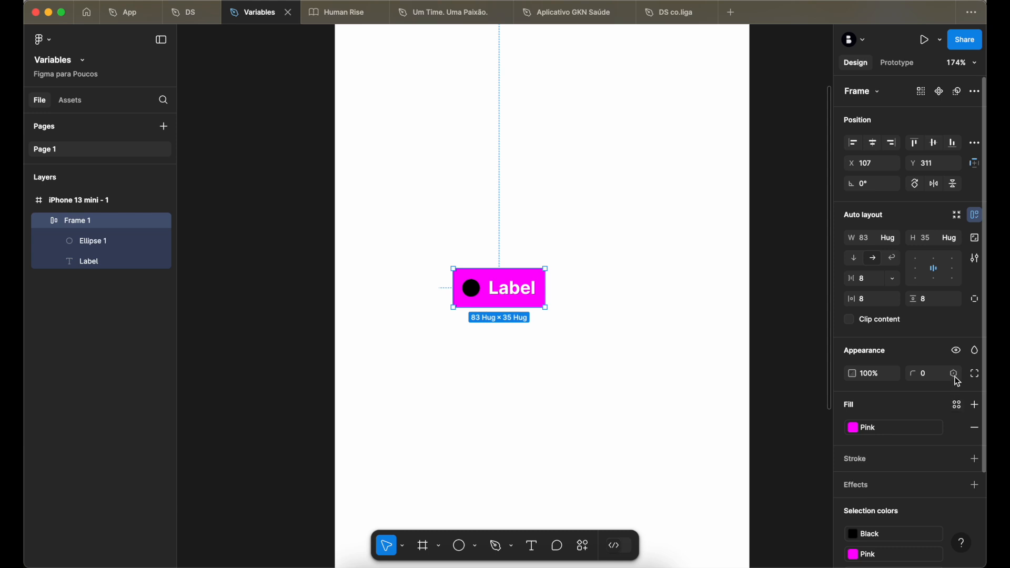
pyautogui.click(956, 378)
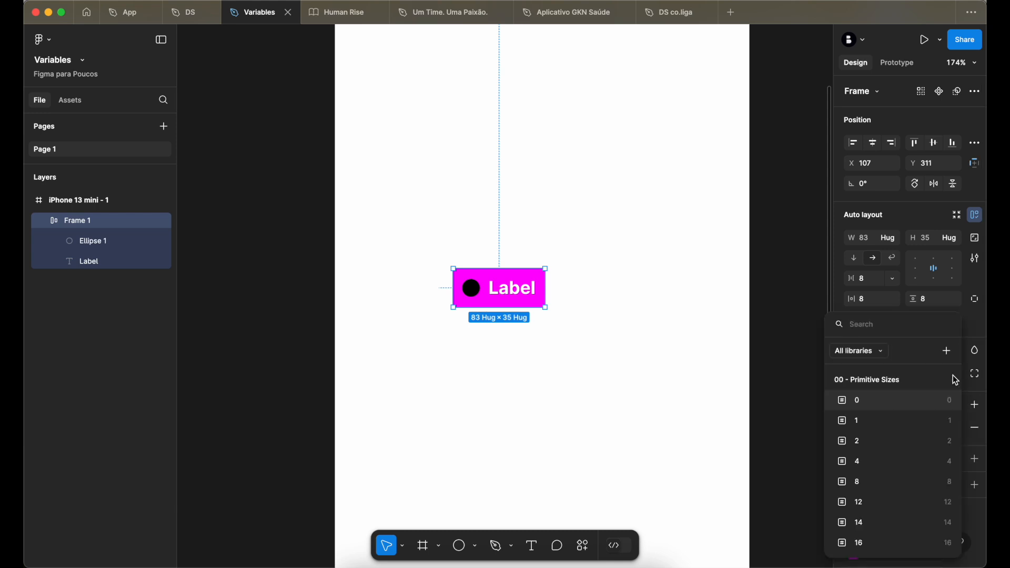
pyautogui.write('cor')
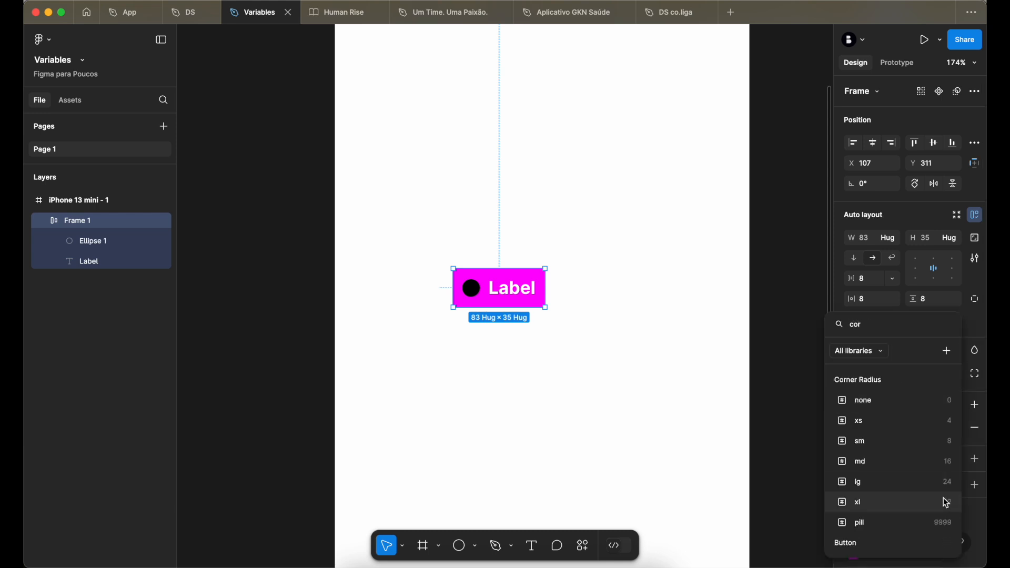
pyautogui.scroll(-3, 952, 504)
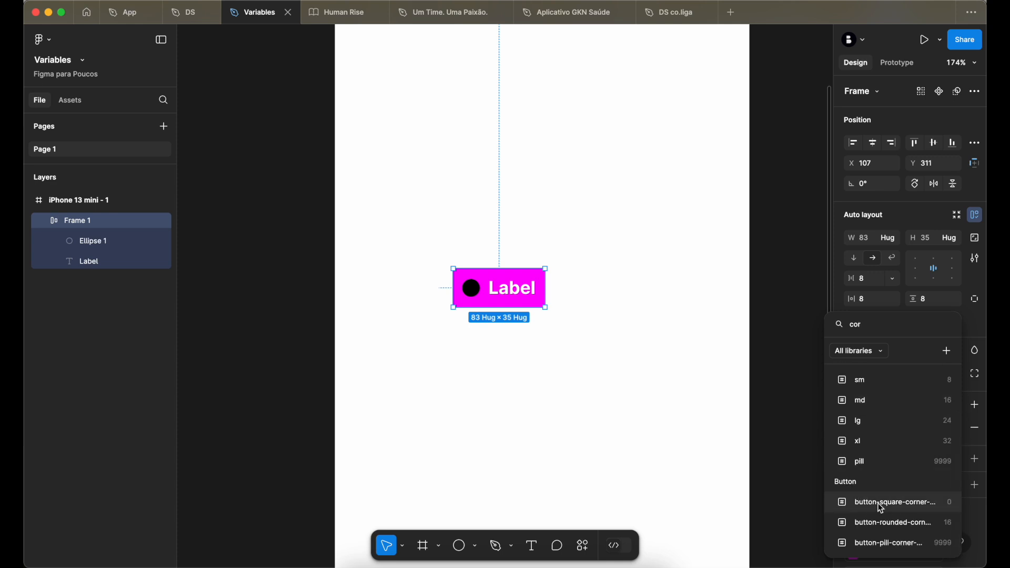
pyautogui.click(889, 508)
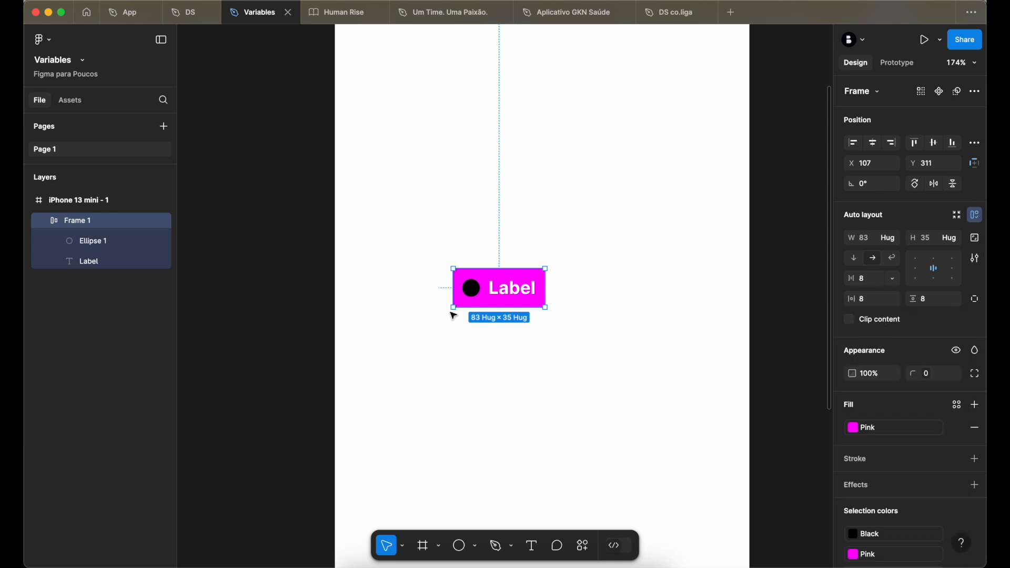
pyautogui.click(614, 297)
# Duplicate the square button below at Y 376 and bind the copy's corner radius to button-rounded-corner-radius.
pyautogui.moveTo(498, 292); pyautogui.dragTo(498, 363)
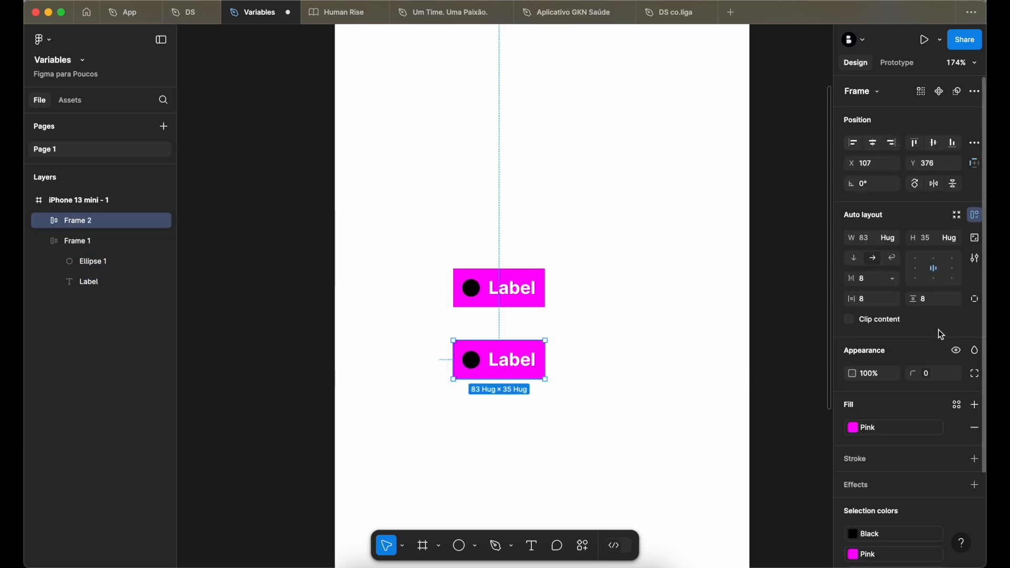
pyautogui.click(927, 374)
pyautogui.click(880, 524)
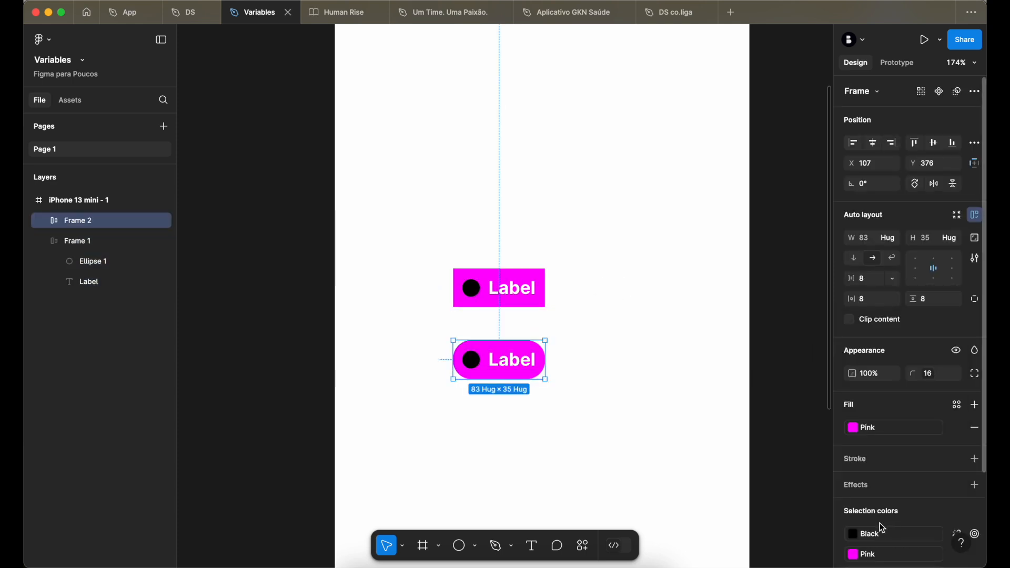
pyautogui.click(598, 363)
# Duplicate the rounded button below at Y 434 and bind the copy's corner radius to button-pill-corner-radius.
pyautogui.moveTo(508, 367); pyautogui.dragTo(507, 425)
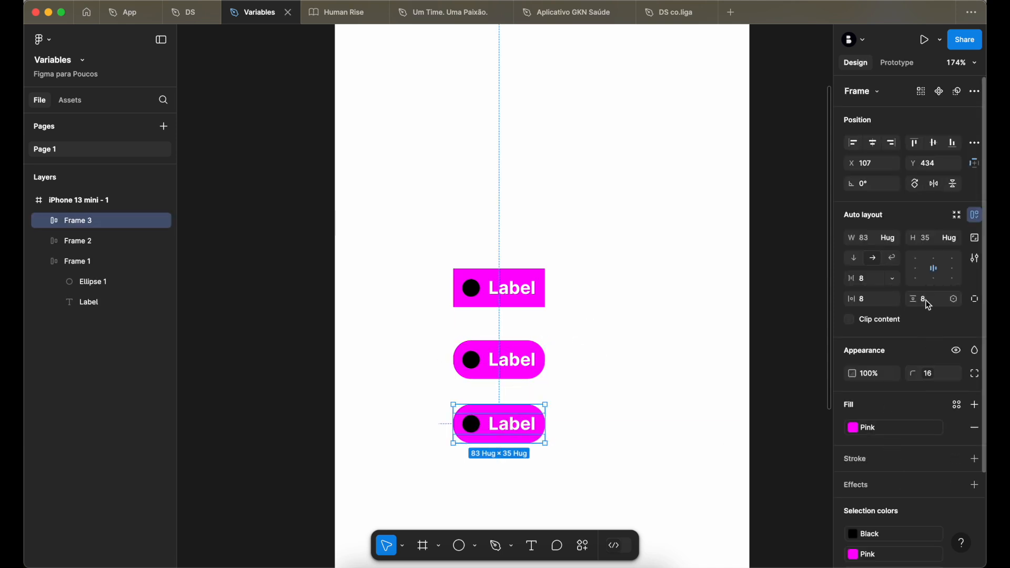
pyautogui.click(931, 374)
pyautogui.click(884, 549)
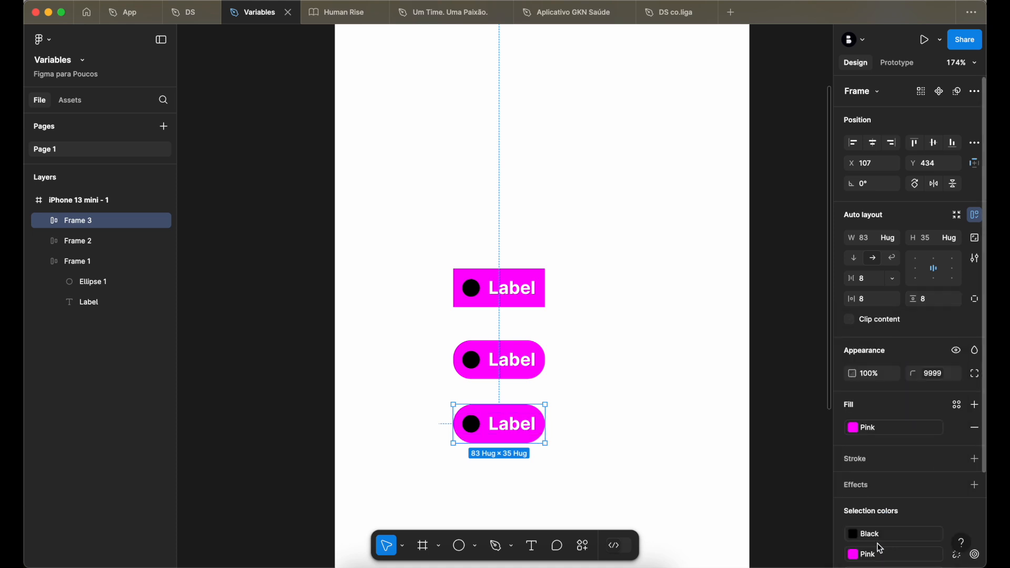
pyautogui.click(621, 440)
# Set the middle button's label font size to the lg (24) variable and move that button up to Y 367.
pyautogui.scroll(5, 478, 361)
pyautogui.click(519, 337)
pyautogui.scroll(-5, 561, 327)
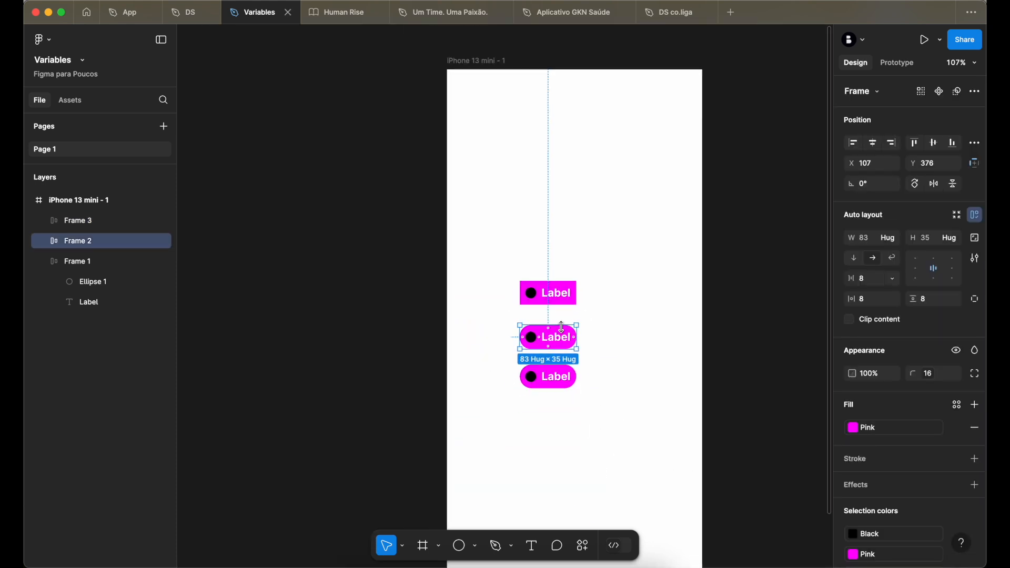
pyautogui.doubleClick(560, 343)
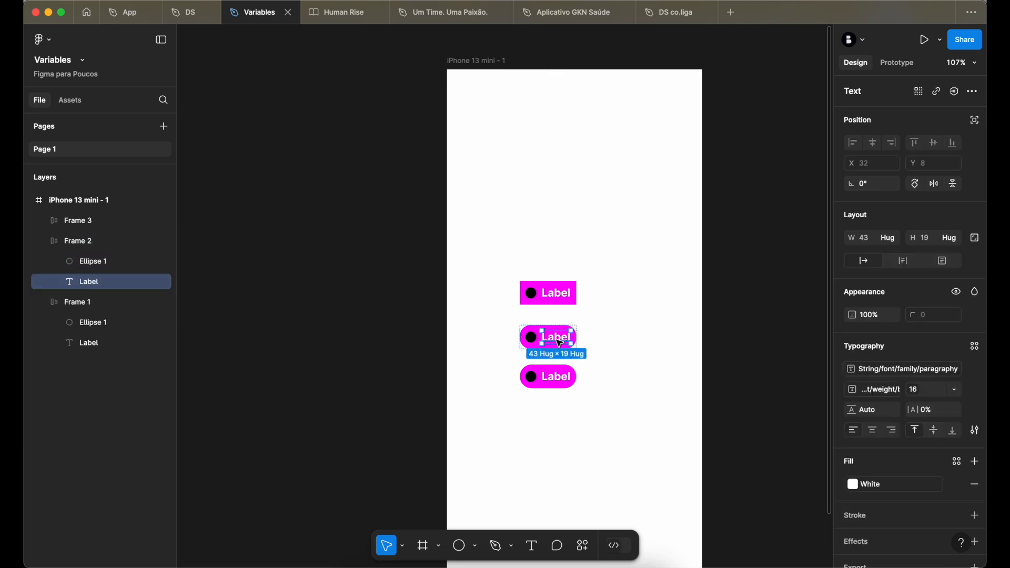
pyautogui.click(917, 389)
pyautogui.scroll(-2, 890, 490)
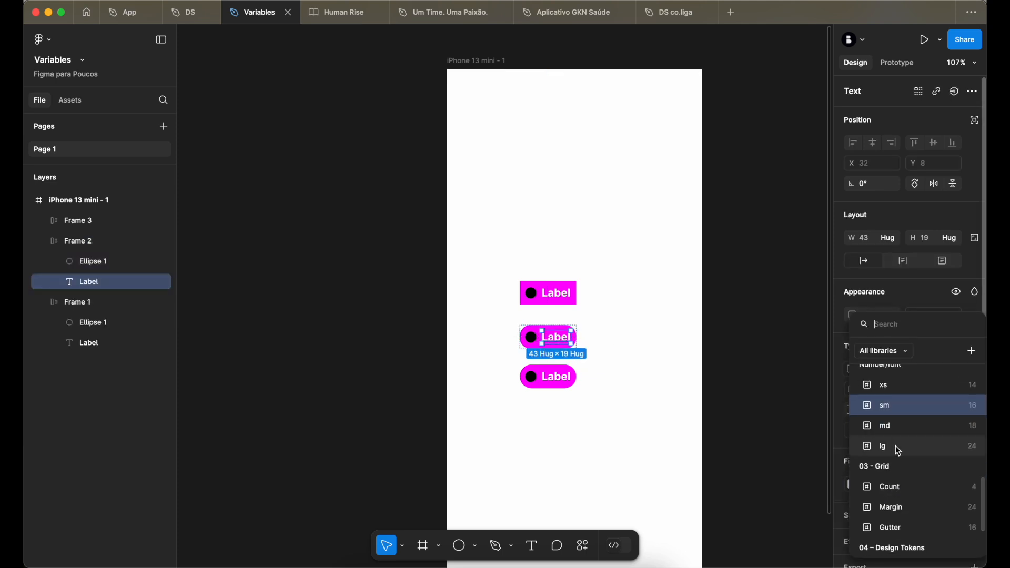
pyautogui.click(895, 447)
pyautogui.click(639, 316)
pyautogui.scroll(5, 570, 328)
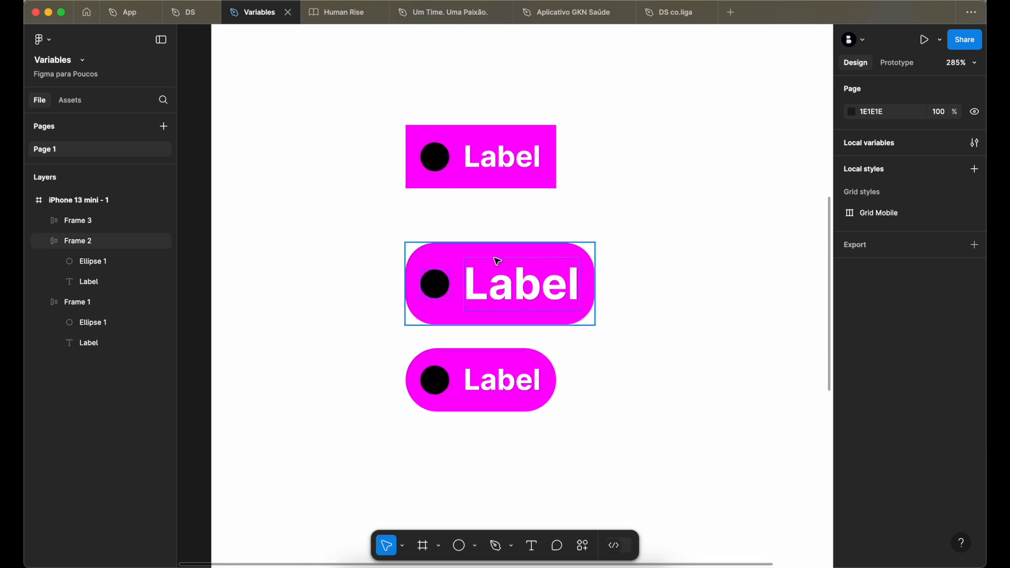
pyautogui.click(519, 249)
pyautogui.click(674, 248)
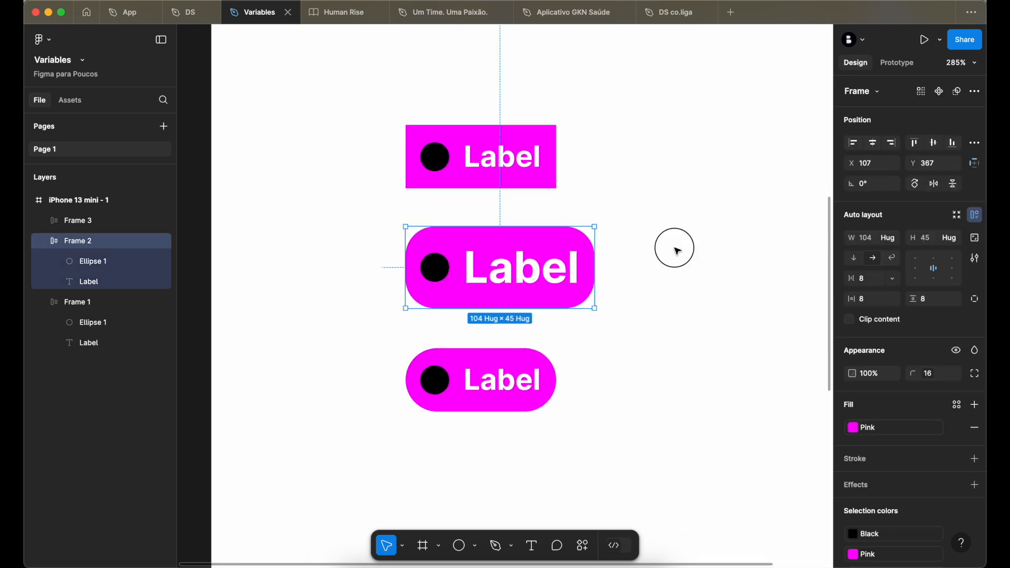
# Change the button-rounded-corner-radius variable in the 04 – Design Tokens collection to alias Corner Radius/sm.
pyautogui.click(975, 145)
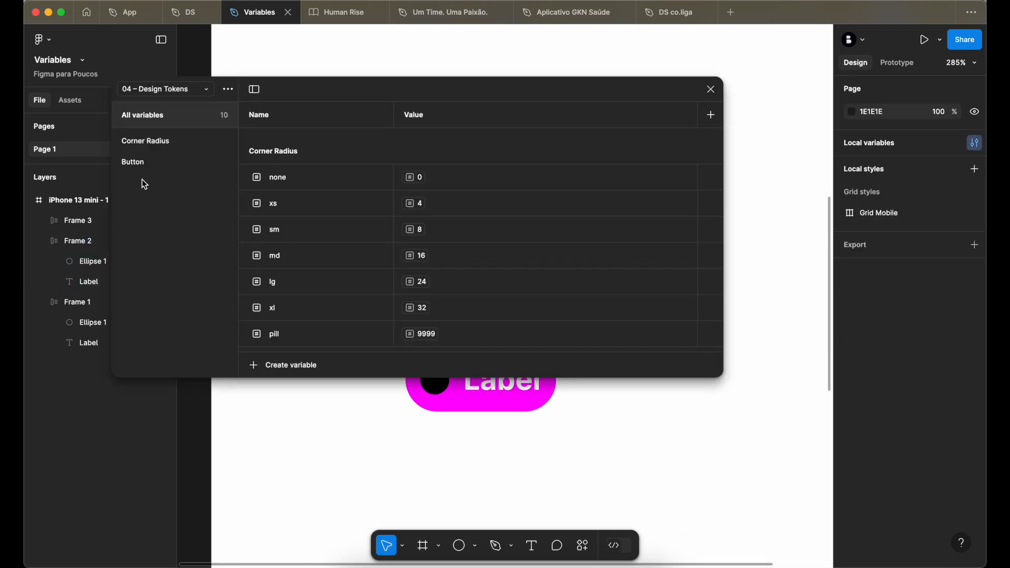
pyautogui.click(149, 146)
pyautogui.click(143, 162)
pyautogui.click(449, 171)
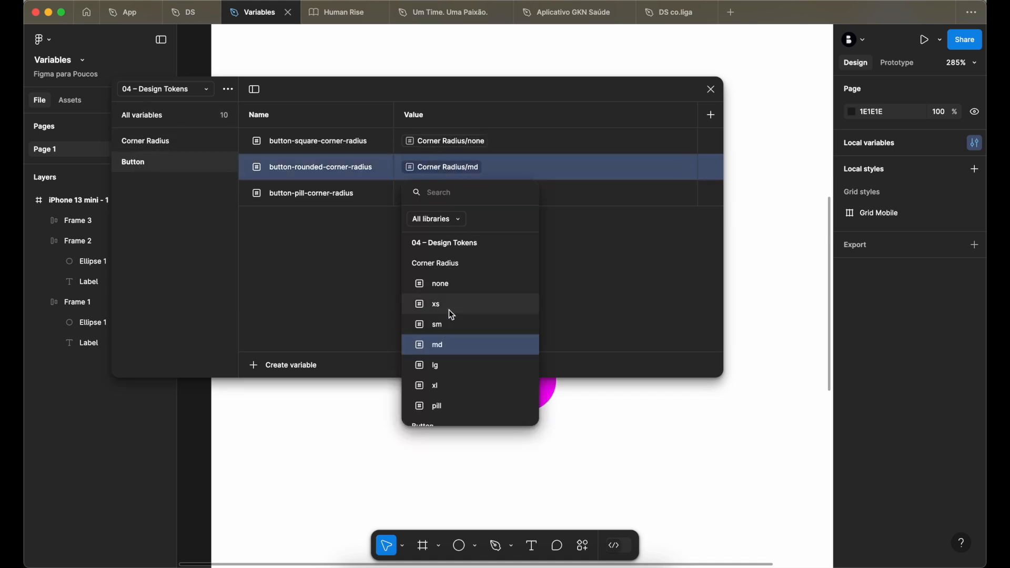
pyautogui.click(451, 325)
pyautogui.click(707, 92)
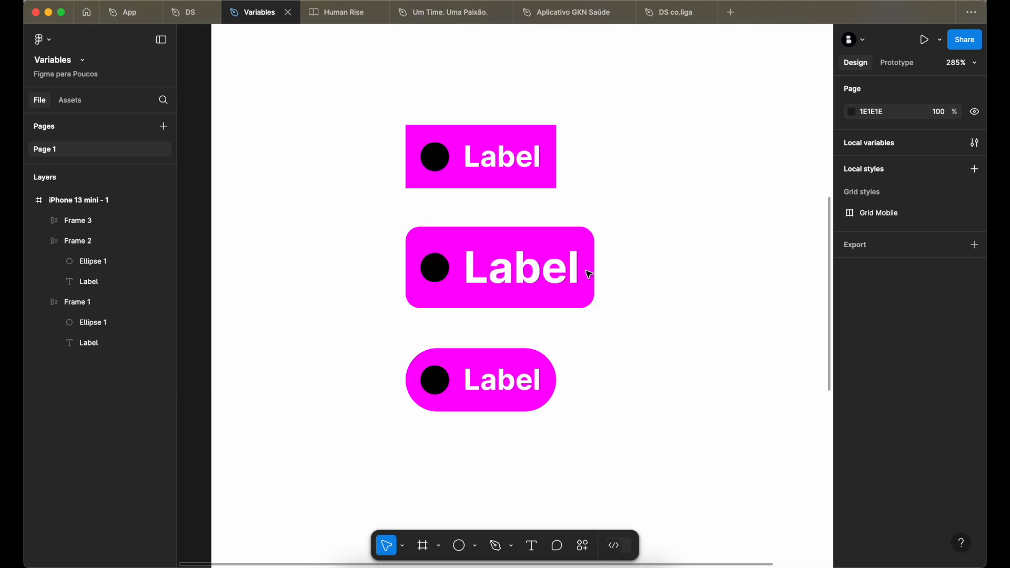
# Inspect the corner radius variables applied to the square, rounded and pill buttons.
pyautogui.click(476, 266)
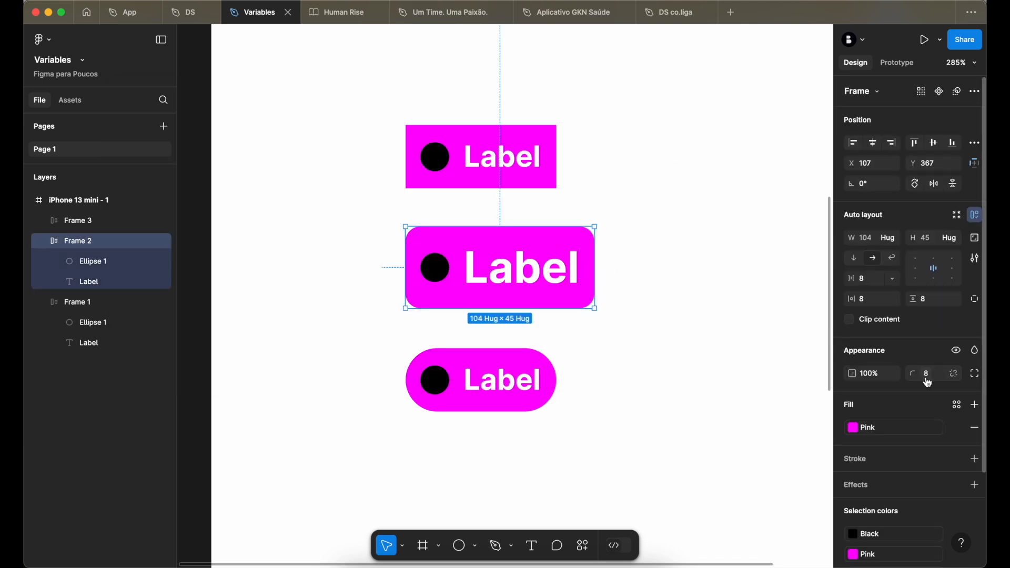
pyautogui.moveTo(930, 381)
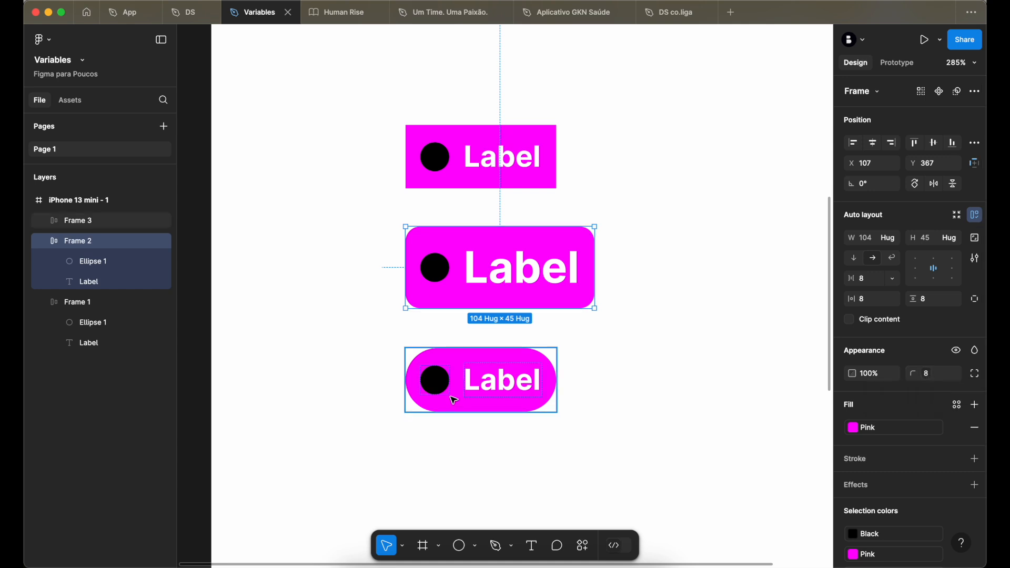
pyautogui.click(481, 379)
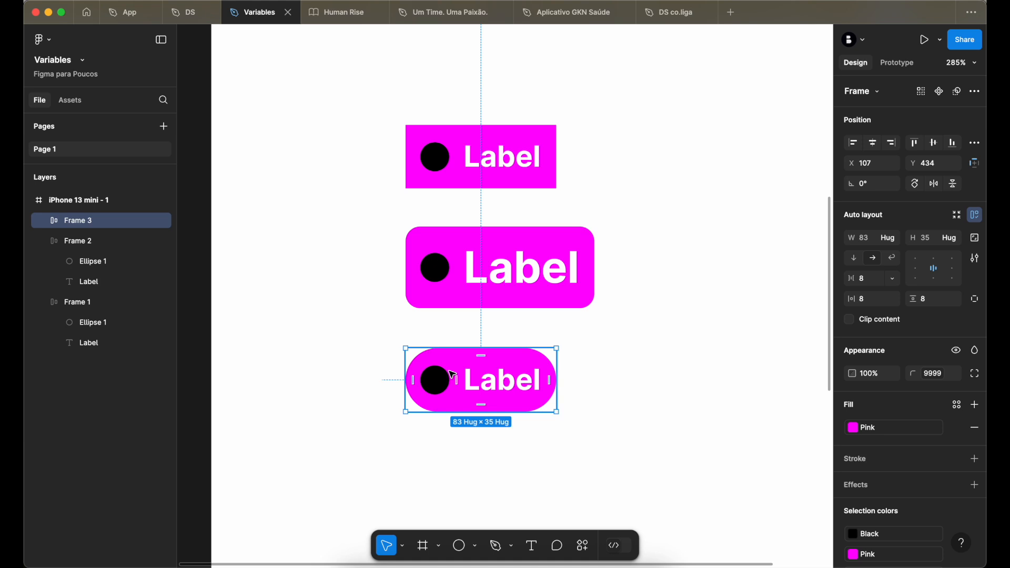
pyautogui.click(652, 361)
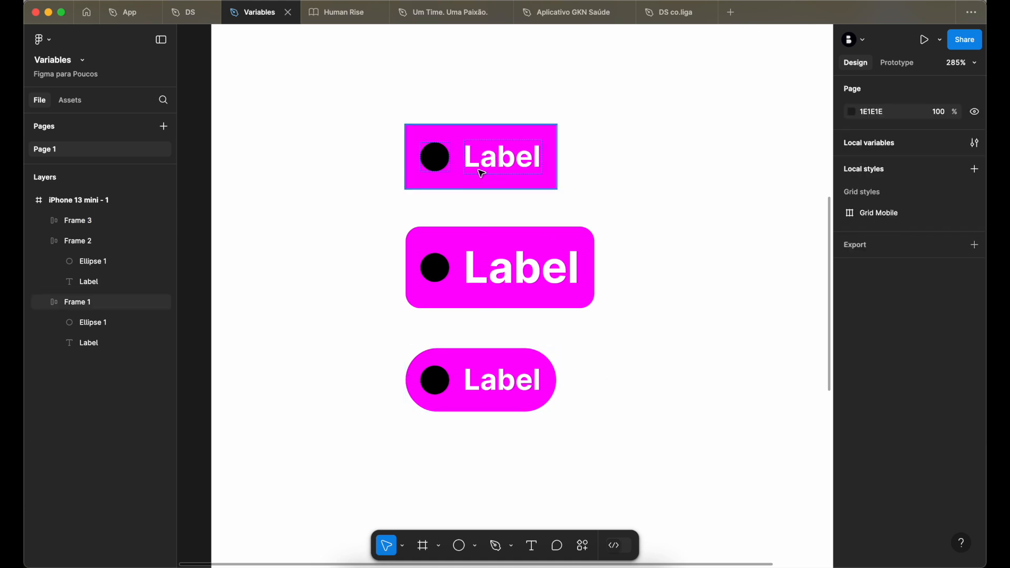
pyautogui.click(478, 172)
pyautogui.click(495, 279)
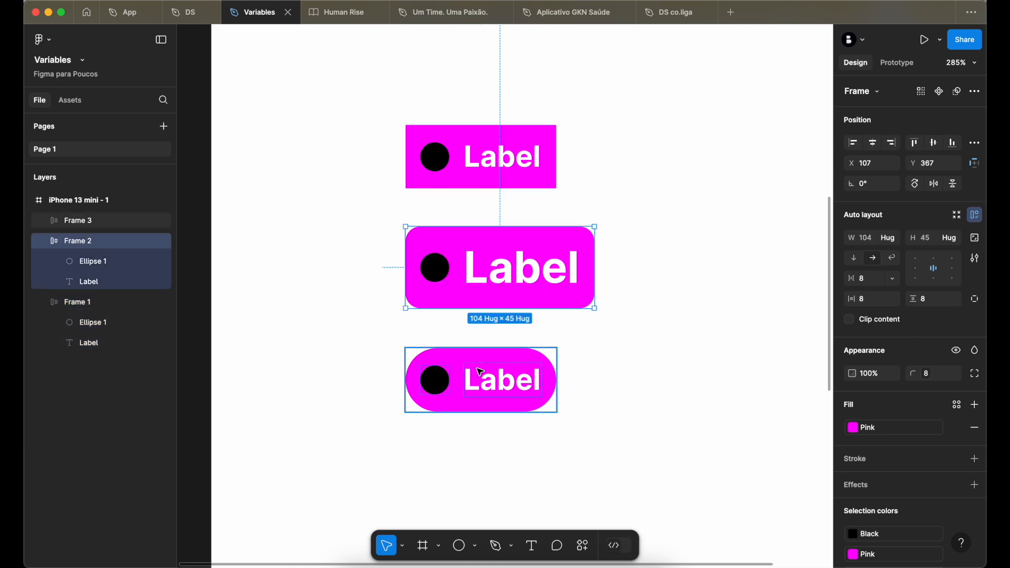
# Move the pill-shaped button up to Y 430, closer to the middle button.
pyautogui.click(486, 383)
pyautogui.moveTo(485, 383); pyautogui.dragTo(489, 374)
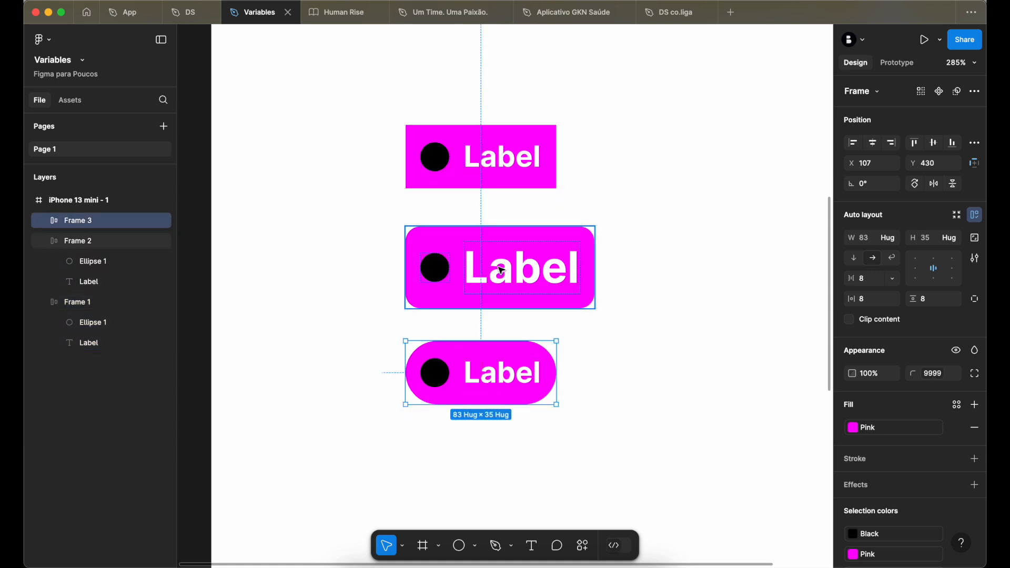
pyautogui.click(617, 211)
pyautogui.scroll(-5, 617, 211)
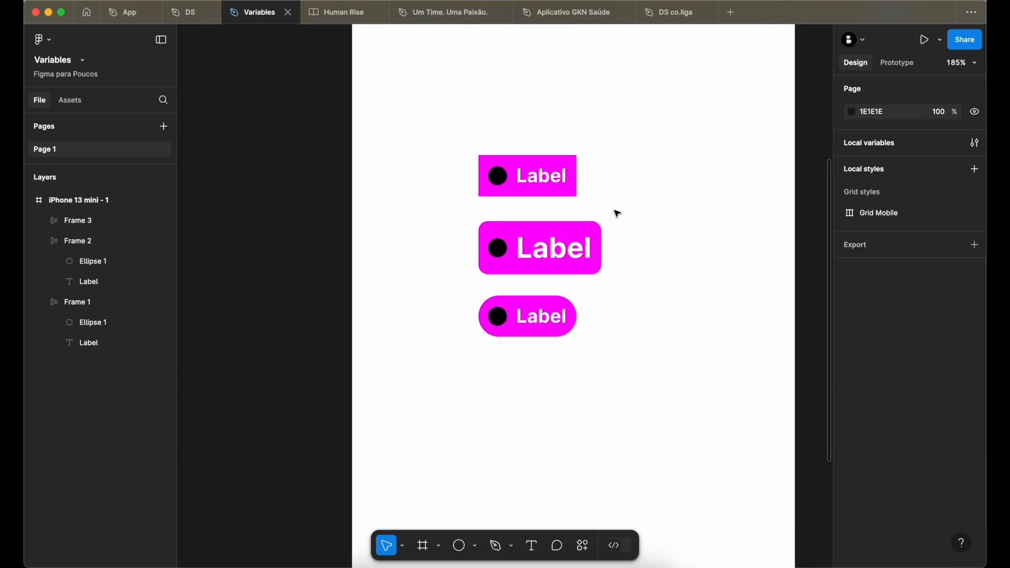
pyautogui.scroll(-4, 616, 213)
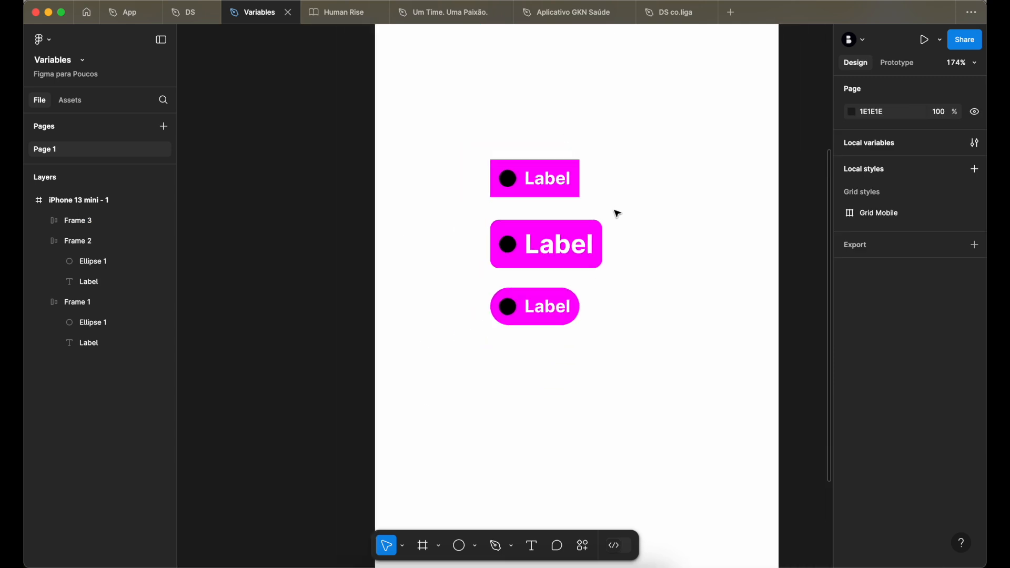
pyautogui.click(554, 192)
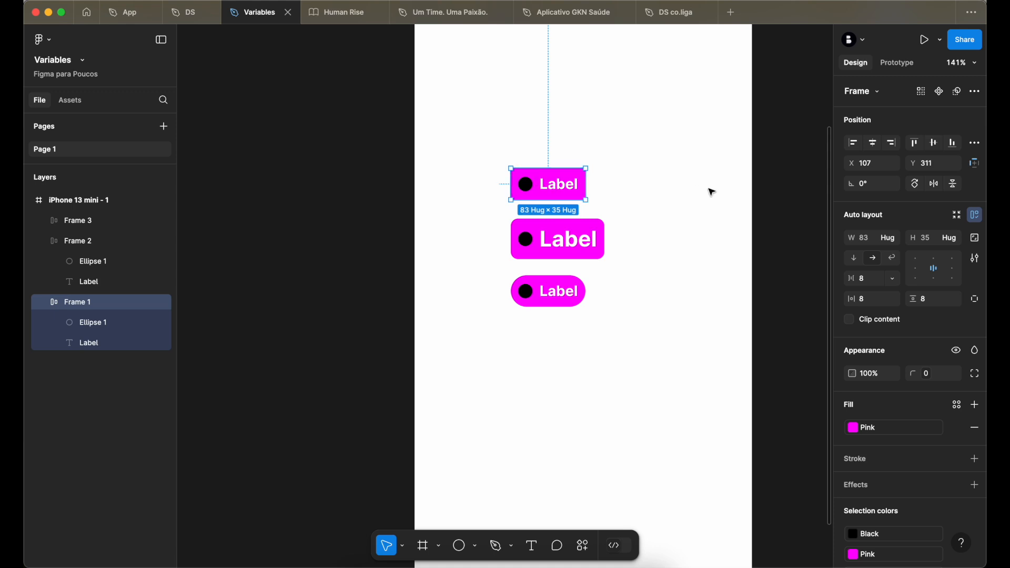
pyautogui.click(760, 178)
# Duplicate the Corner Radius group in 04 – Design Tokens, rename the copy Gap and place it above the Button group.
pyautogui.click(975, 143)
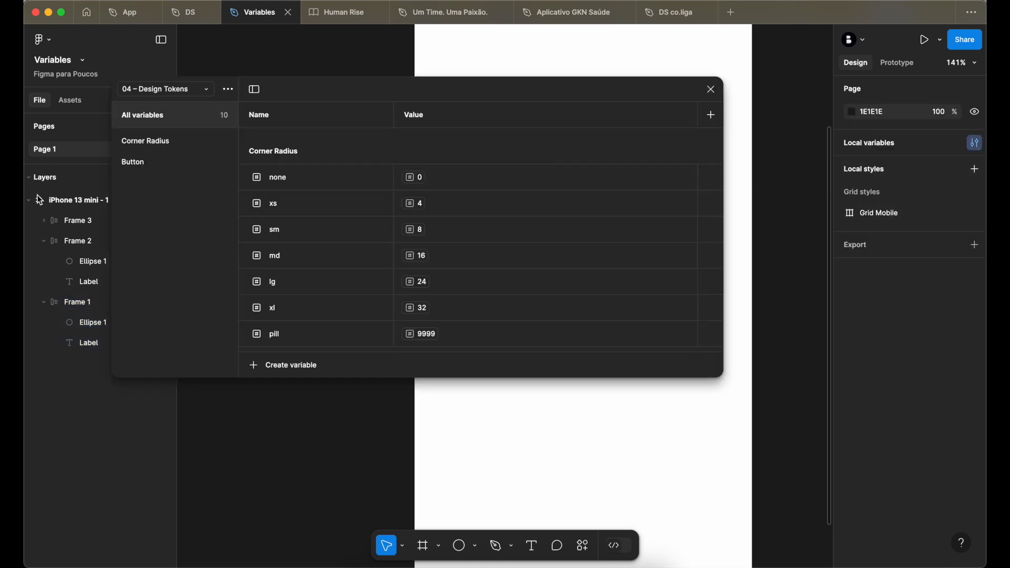
pyautogui.click(153, 141)
pyautogui.rightClick(170, 141)
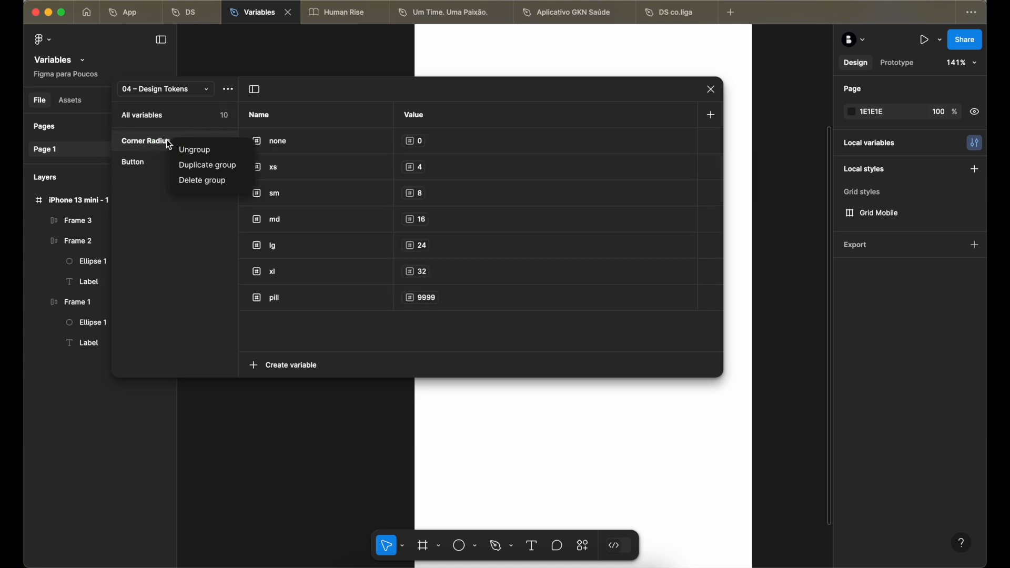
pyautogui.click(206, 167)
pyautogui.doubleClick(161, 189)
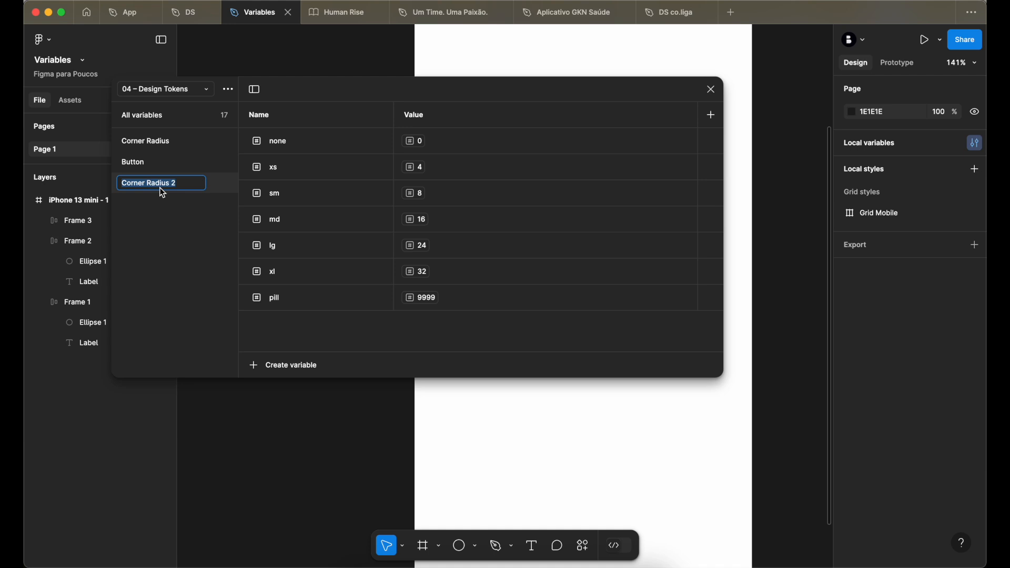
pyautogui.write('Gap')
pyautogui.press('Return')
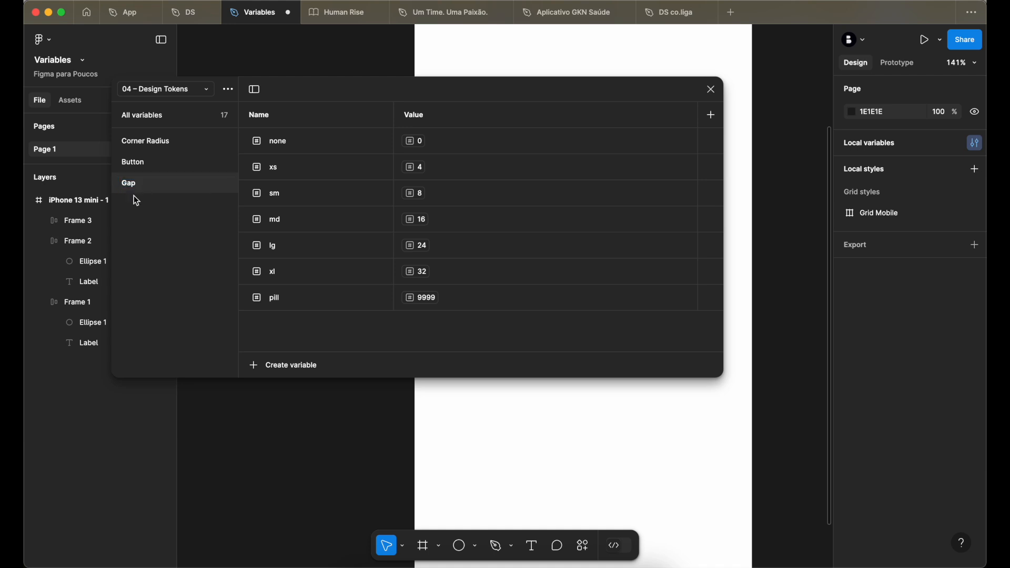
pyautogui.moveTo(140, 188); pyautogui.dragTo(211, 173)
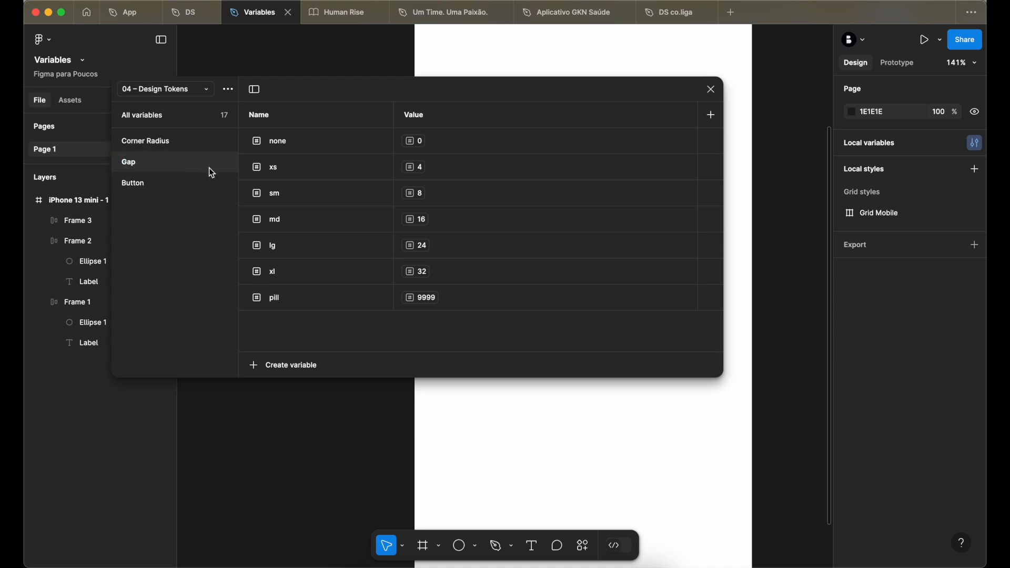
# Delete the pill variable from the Gap group.
pyautogui.click(304, 151)
pyautogui.click(305, 299)
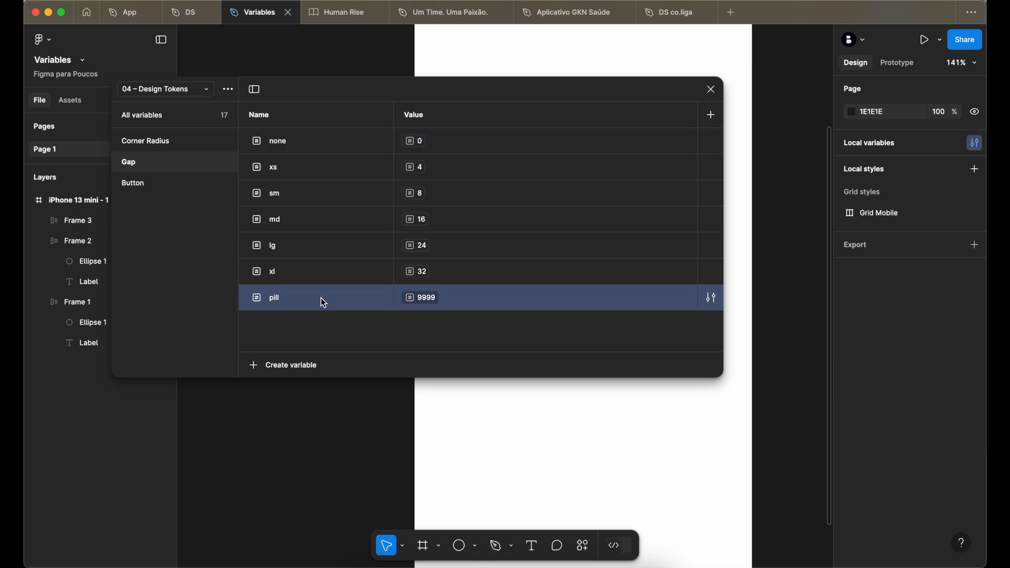
pyautogui.rightClick(342, 301)
pyautogui.click(379, 407)
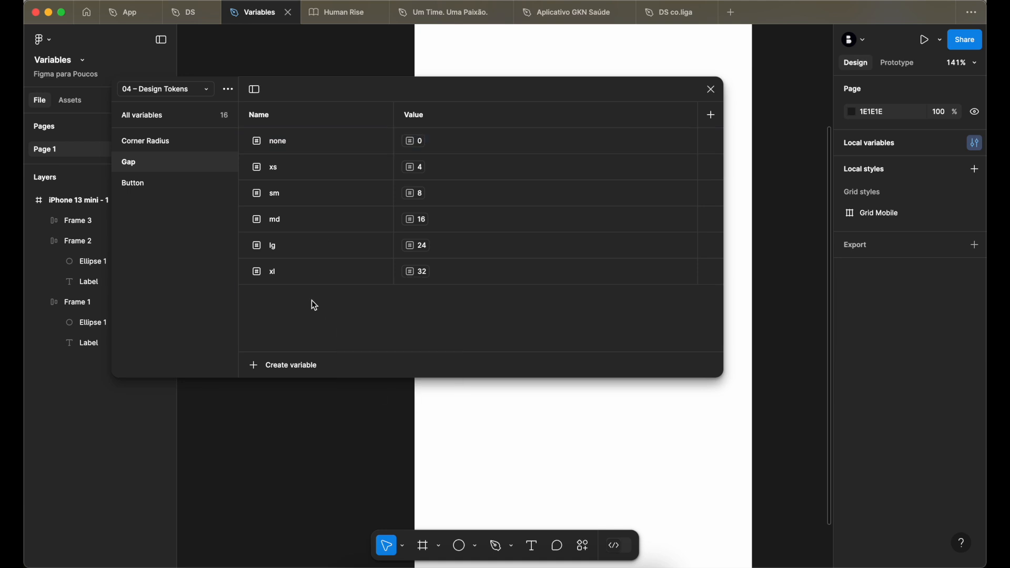
# Change the scope of all Gap variables, none through xl, from Corner radius to Gap (Auto layout).
pyautogui.click(313, 278)
pyautogui.keyDown('shift'); pyautogui.click(314, 142); pyautogui.keyUp('shift')
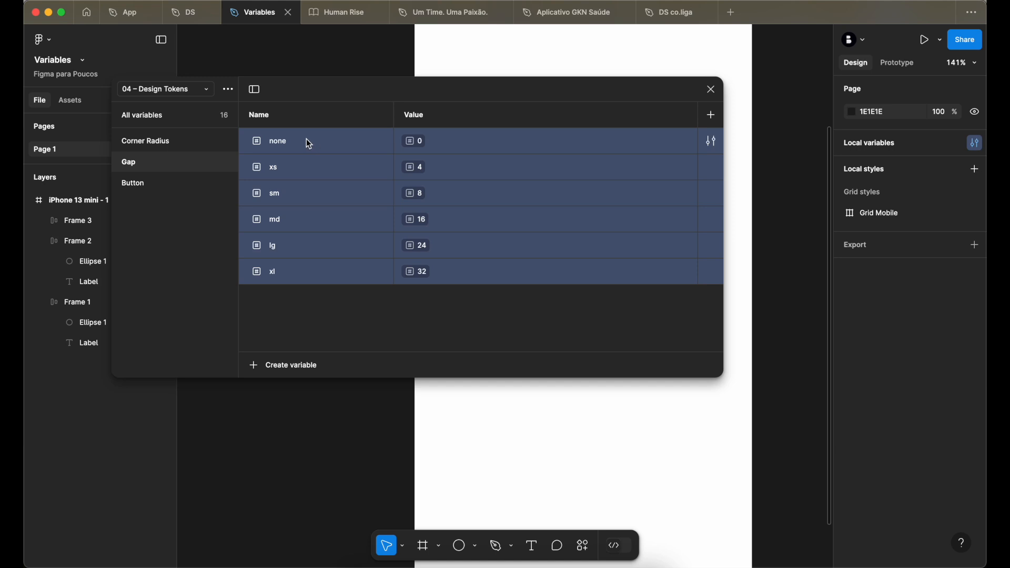
pyautogui.rightClick(309, 141)
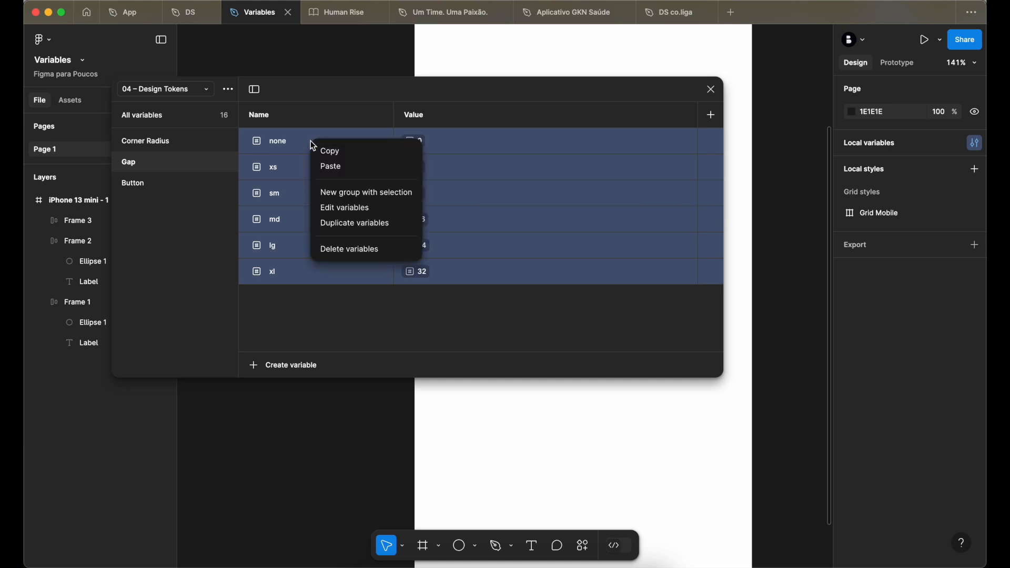
pyautogui.click(339, 208)
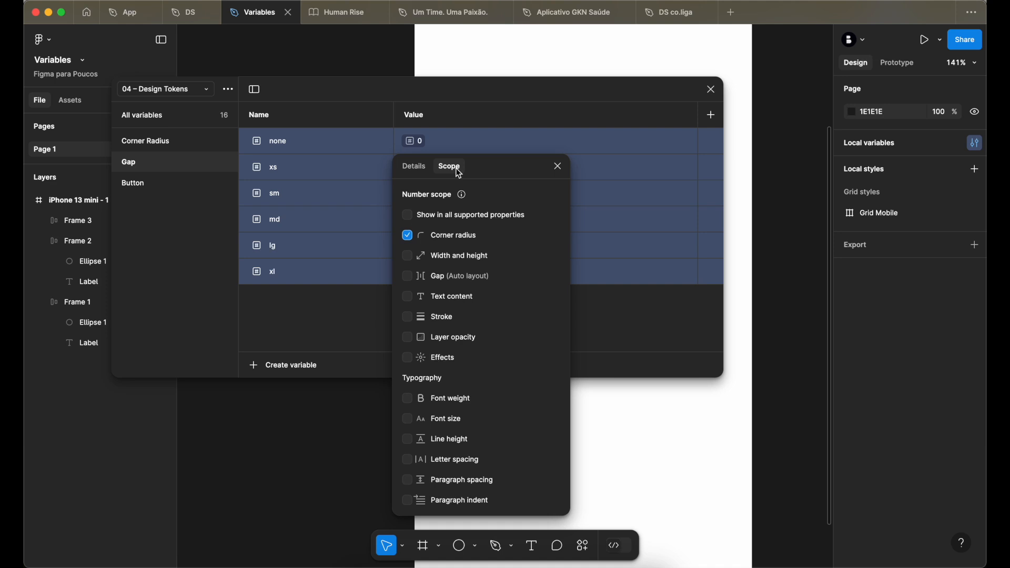
pyautogui.click(415, 239)
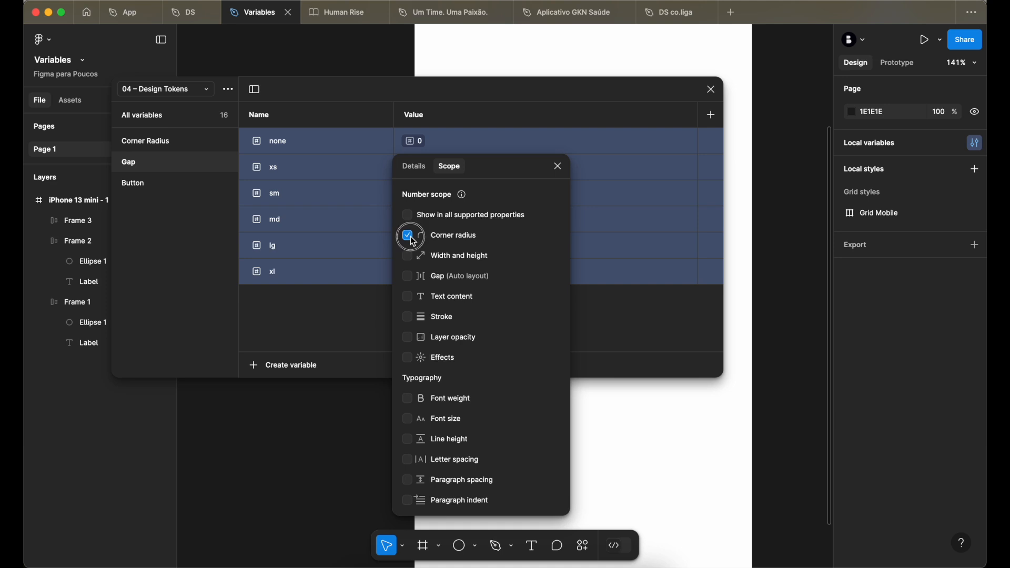
pyautogui.click(412, 280)
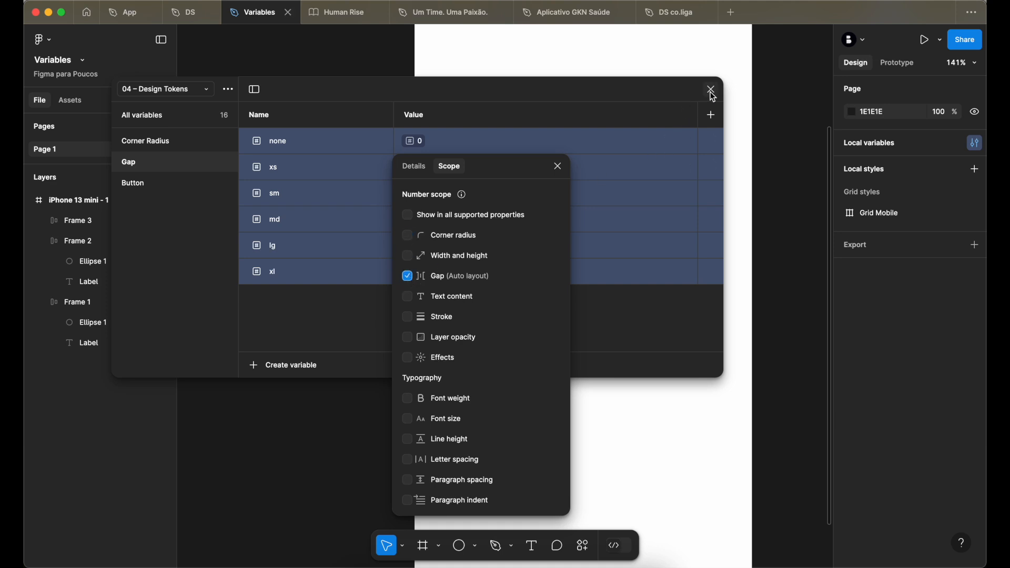
pyautogui.press('Escape')
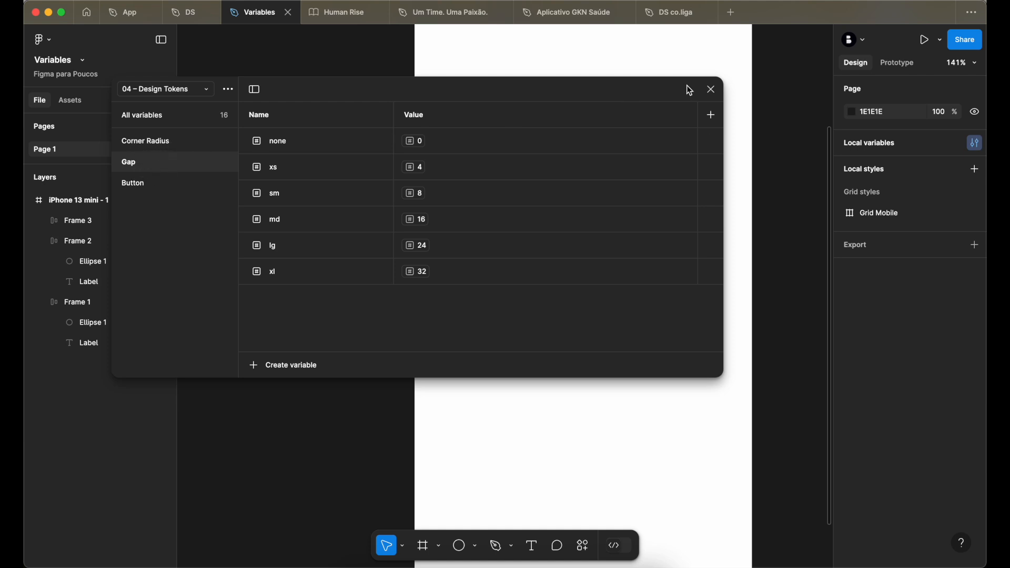
# Apply the Gap/none variable to the auto layout gap of the square, rounded and pill buttons.
pyautogui.click(712, 90)
pyautogui.click(550, 184)
pyautogui.moveTo(491, 131); pyautogui.dragTo(665, 381)
pyautogui.click(894, 278)
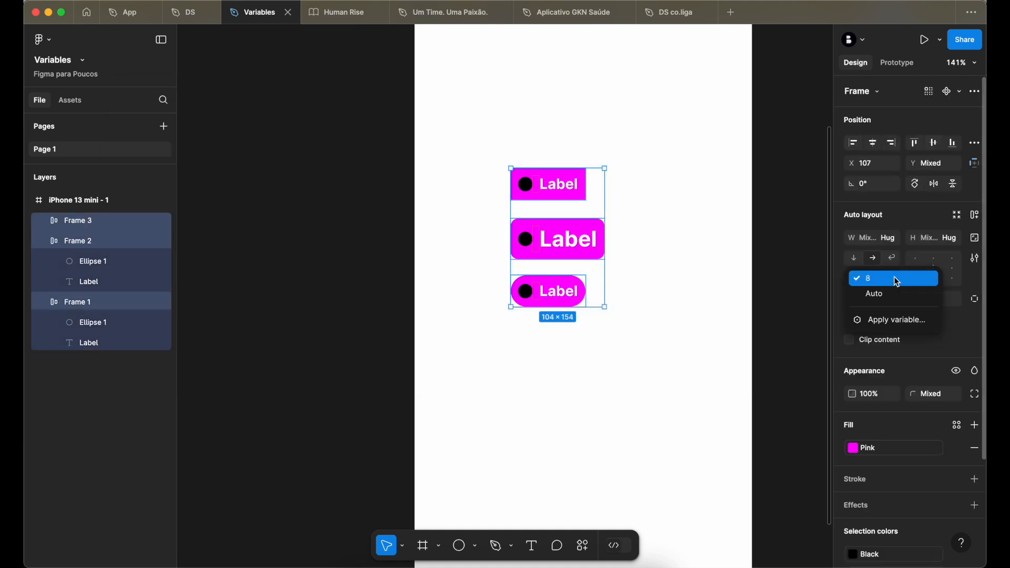
pyautogui.click(894, 319)
pyautogui.write('gap')
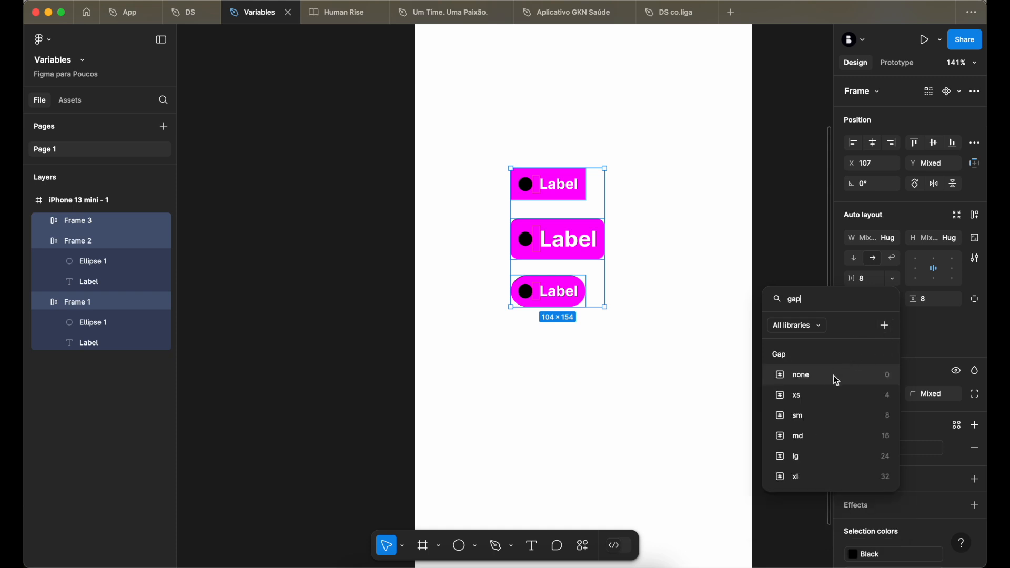
pyautogui.click(836, 379)
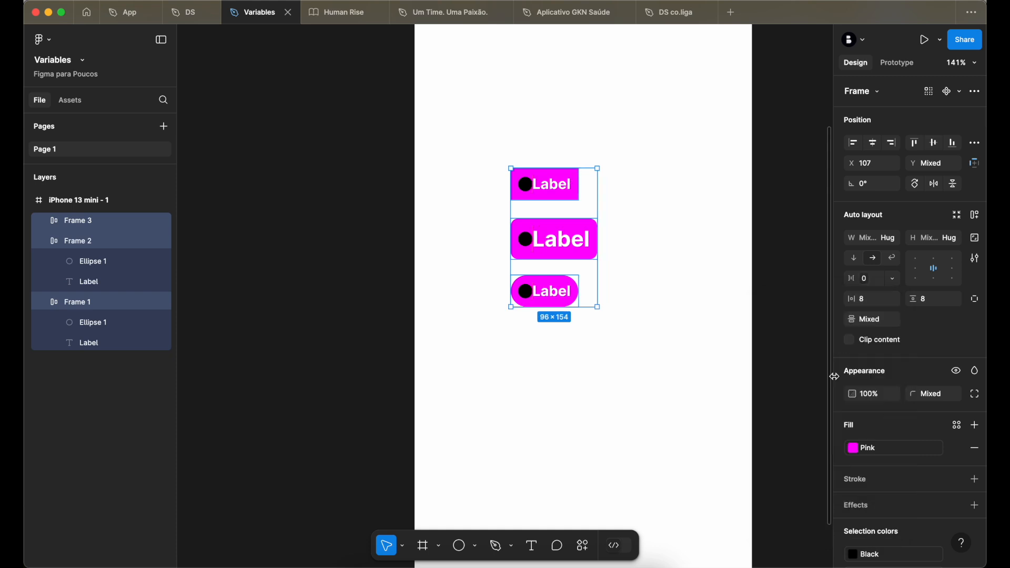
# Bind the auto layout gap of all three buttons to the Gap/sm variable.
pyautogui.click(864, 279)
pyautogui.scroll(-1, 838, 475)
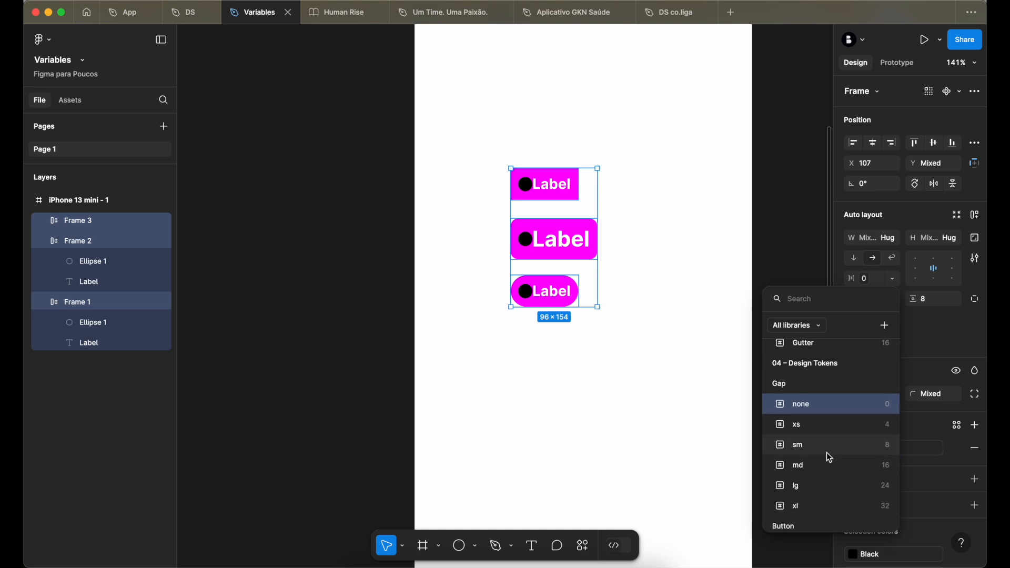
pyautogui.click(826, 452)
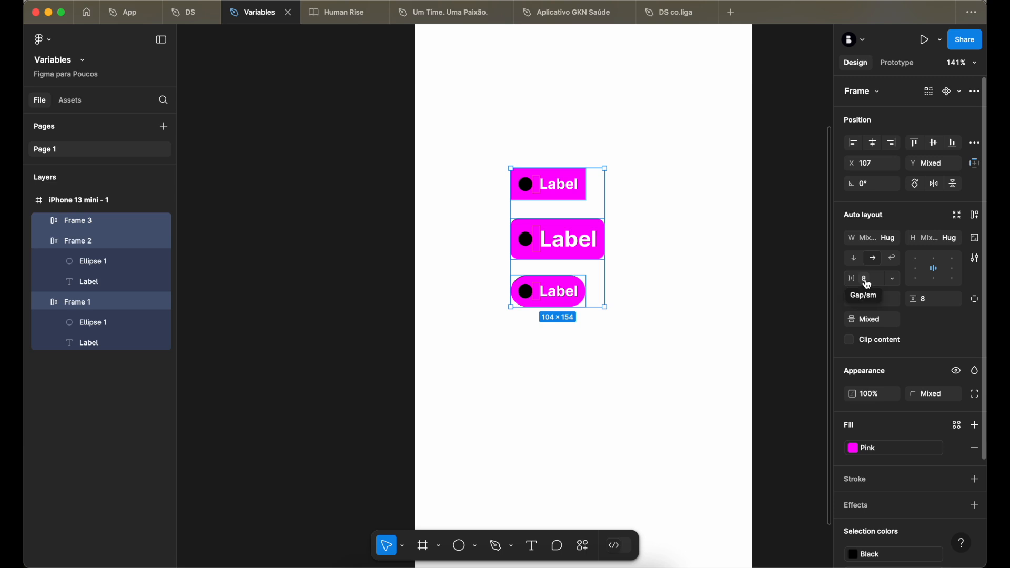
pyautogui.click(625, 198)
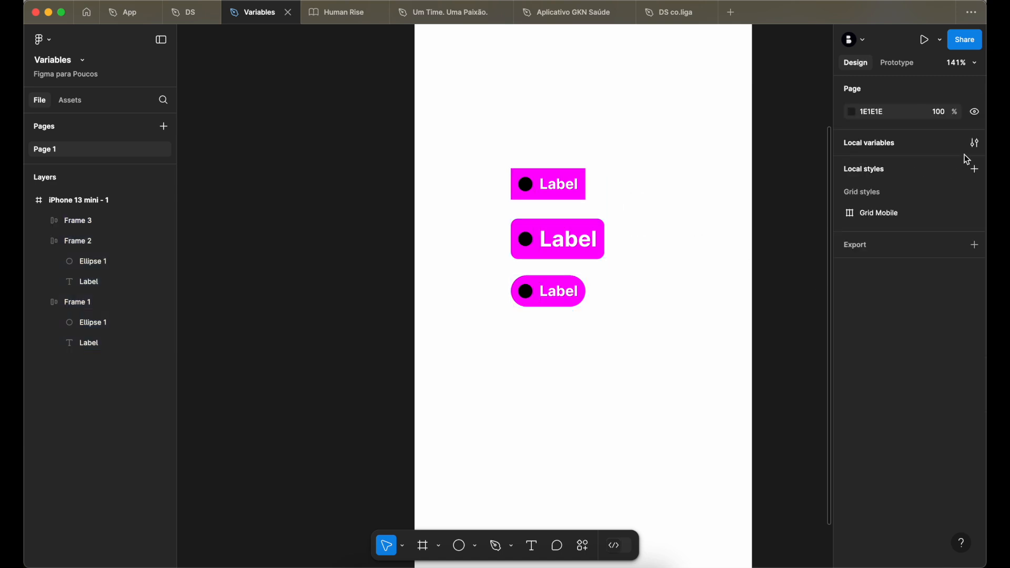
# Review the variables in the Button, Gap and Corner Radius groups of the 04 – Design Tokens collection.
pyautogui.click(975, 142)
pyautogui.click(137, 184)
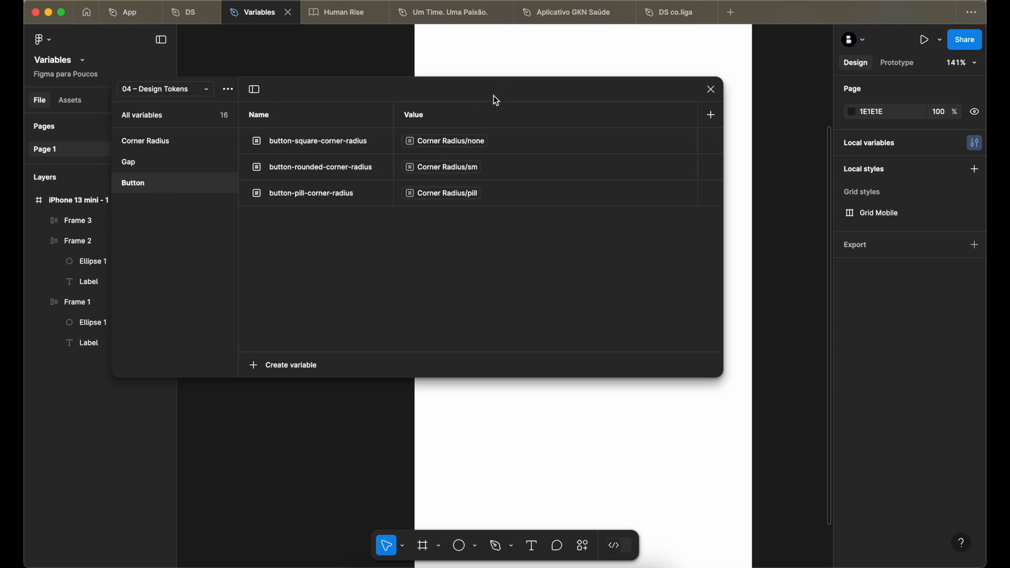
pyautogui.scroll(-5, 494, 96)
pyautogui.click(711, 88)
pyautogui.scroll(2, 455, 223)
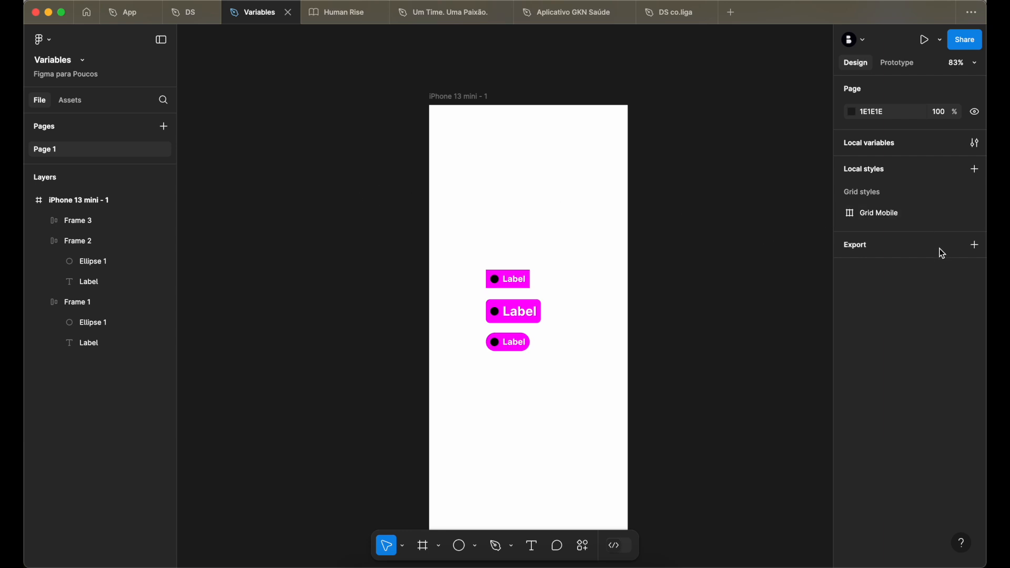
pyautogui.click(975, 143)
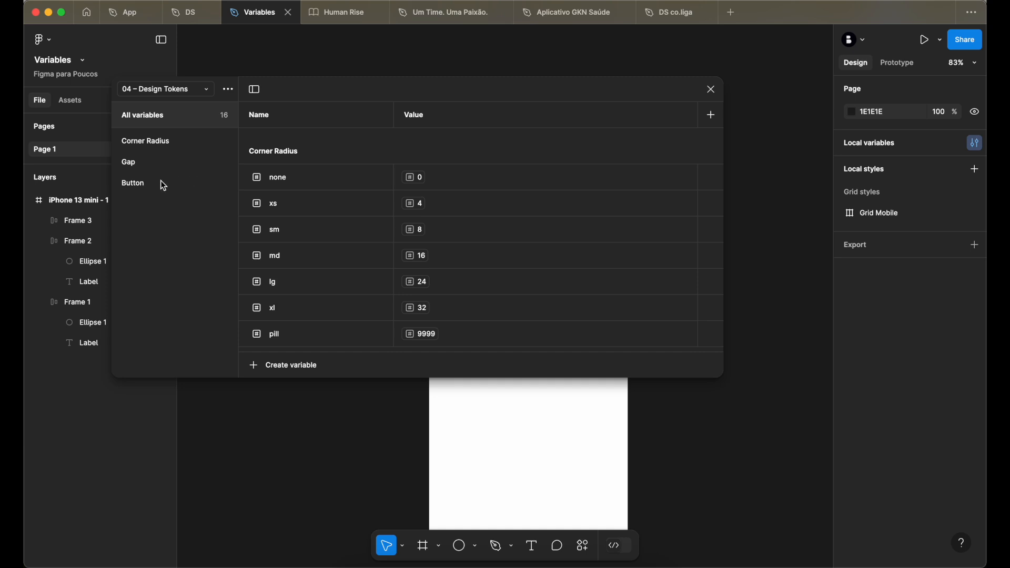
pyautogui.click(134, 185)
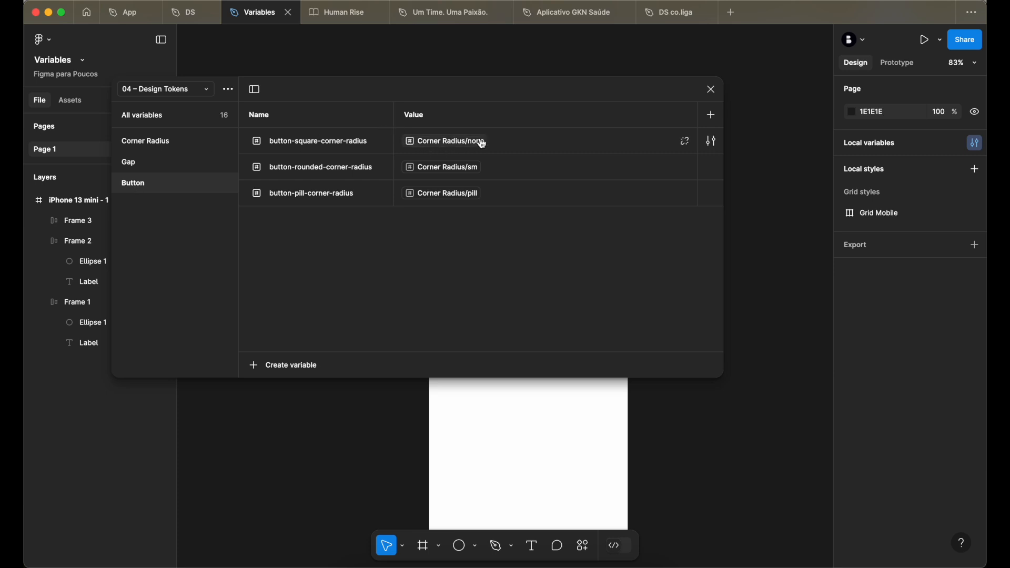
pyautogui.moveTo(475, 148)
pyautogui.click(133, 162)
pyautogui.click(147, 141)
# Duplicate the Gap variable group, rename the copy Padding and place it between Gap and Button.
pyautogui.click(144, 163)
pyautogui.rightClick(149, 163)
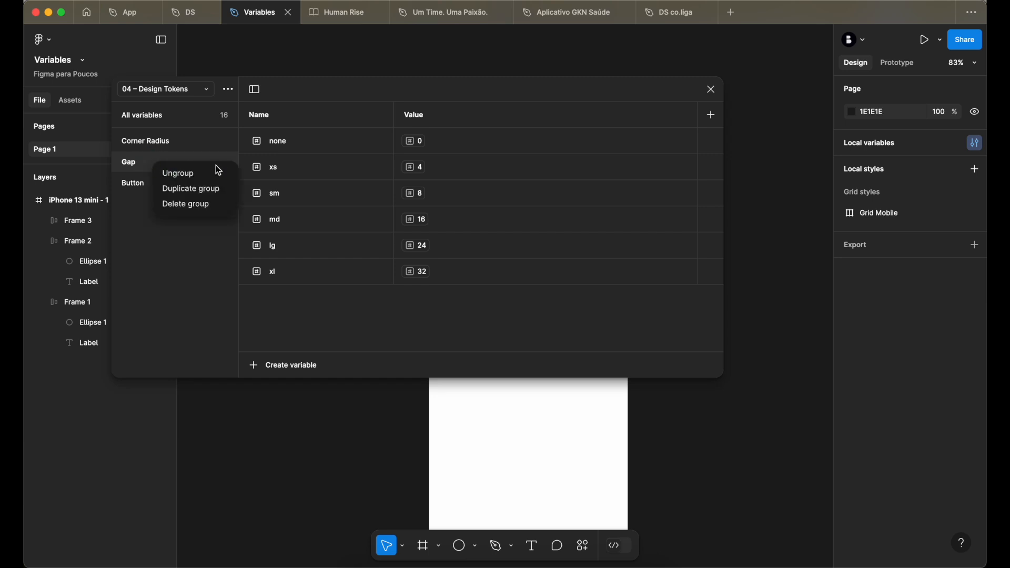
pyautogui.click(189, 189)
pyautogui.doubleClick(141, 204)
pyautogui.write('Padding')
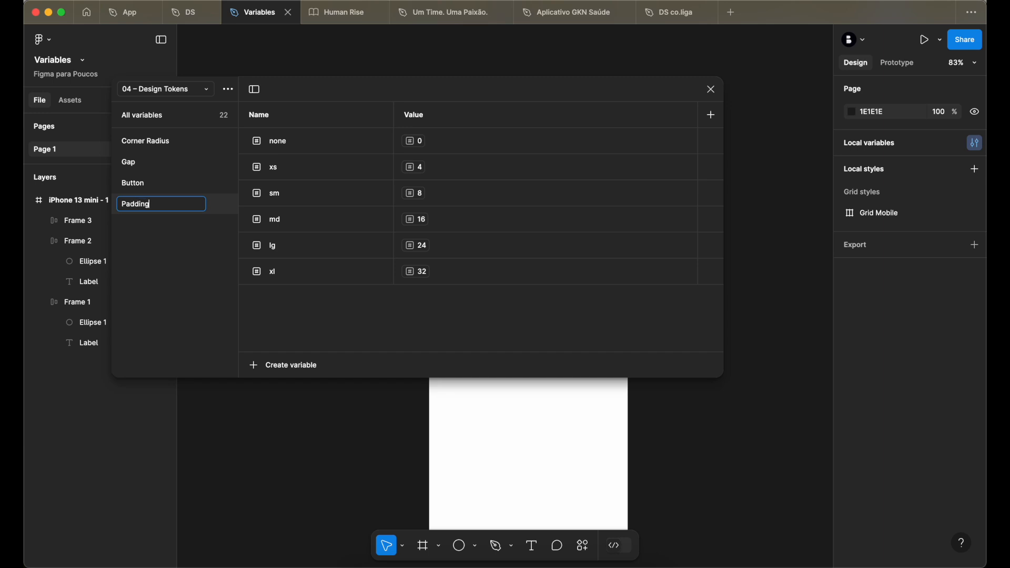
pyautogui.press('Return')
pyautogui.moveTo(132, 206); pyautogui.dragTo(208, 175)
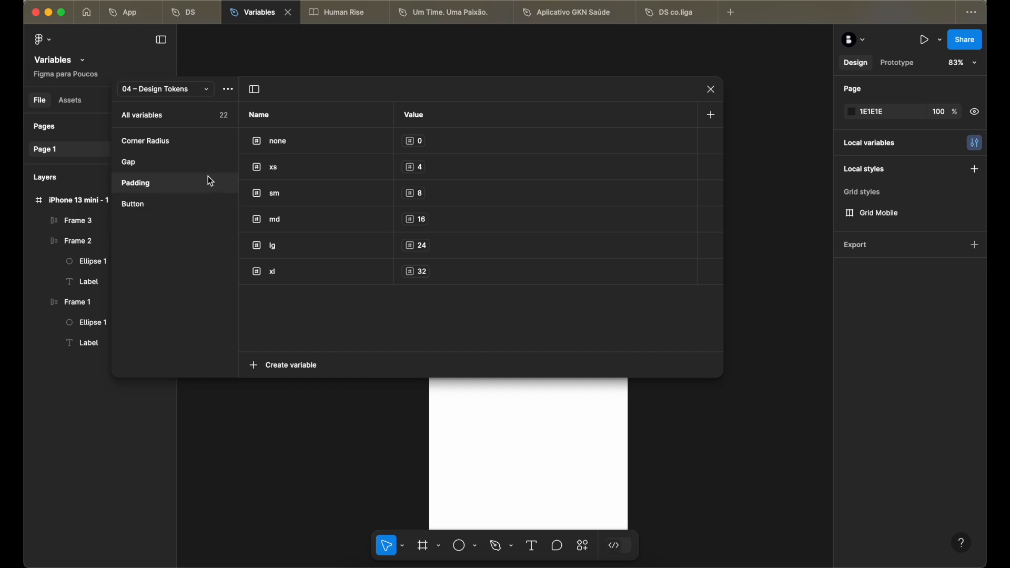
# Add Width and height to the scope of all Padding variables, none through xl.
pyautogui.click(339, 150)
pyautogui.keyDown('shift'); pyautogui.click(333, 263); pyautogui.keyUp('shift')
pyautogui.rightClick(316, 137)
pyautogui.click(356, 205)
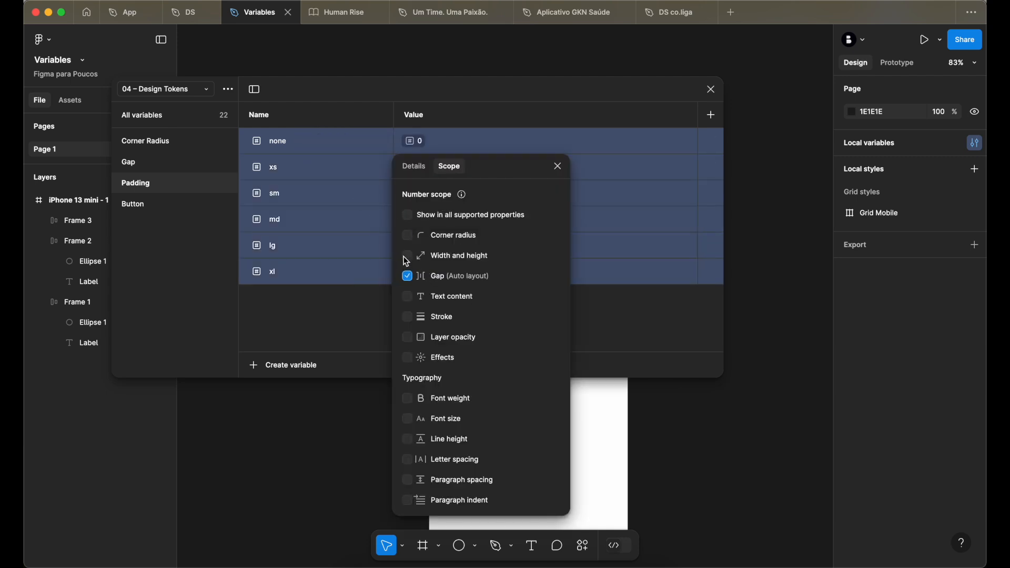
pyautogui.click(408, 258)
pyautogui.click(559, 166)
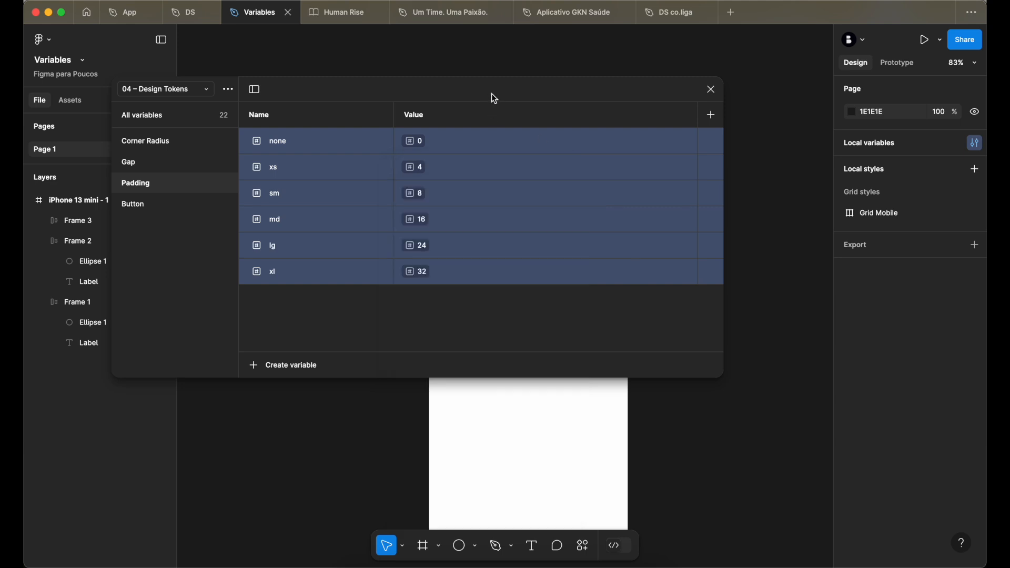
# Bind the horizontal and vertical padding of all three buttons to the Padding/md variable.
pyautogui.click(712, 89)
pyautogui.moveTo(400, 182); pyautogui.dragTo(621, 433)
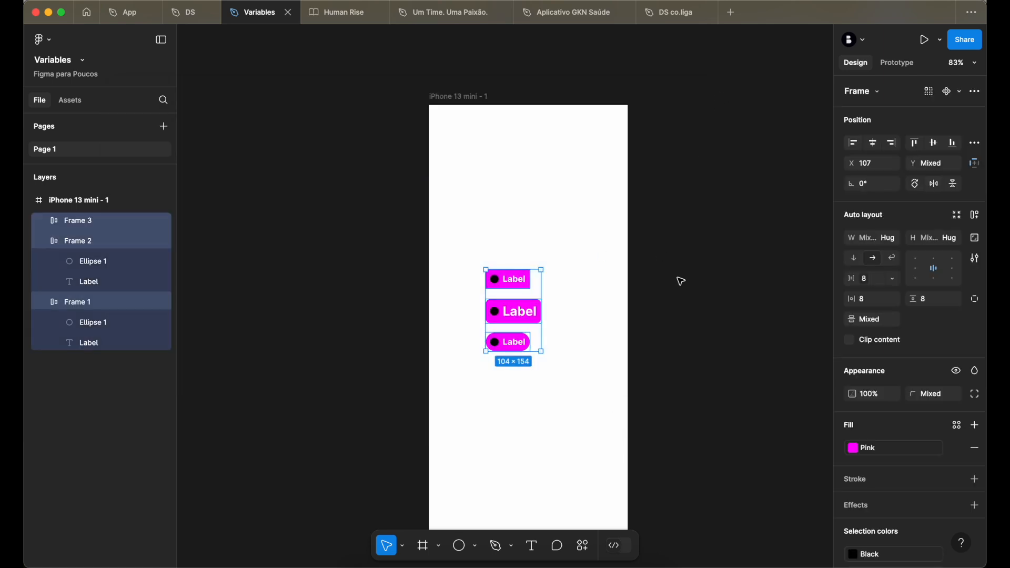
pyautogui.click(894, 300)
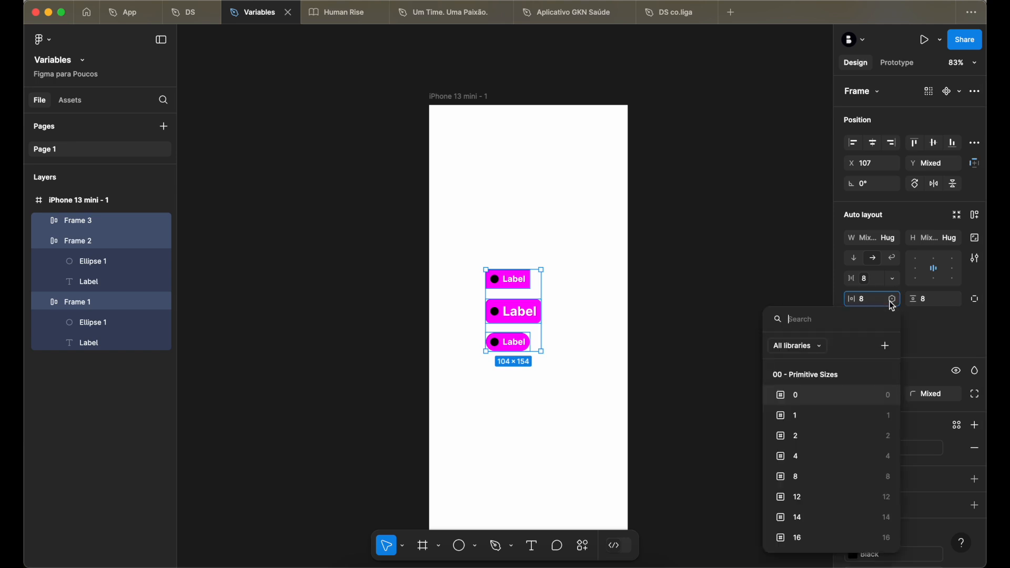
pyautogui.write('padd')
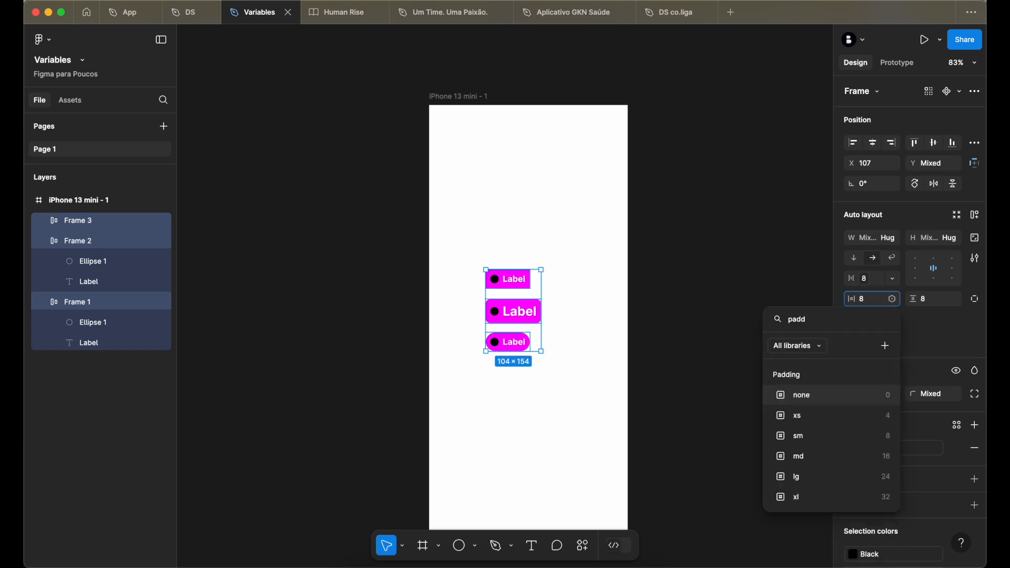
pyautogui.click(826, 458)
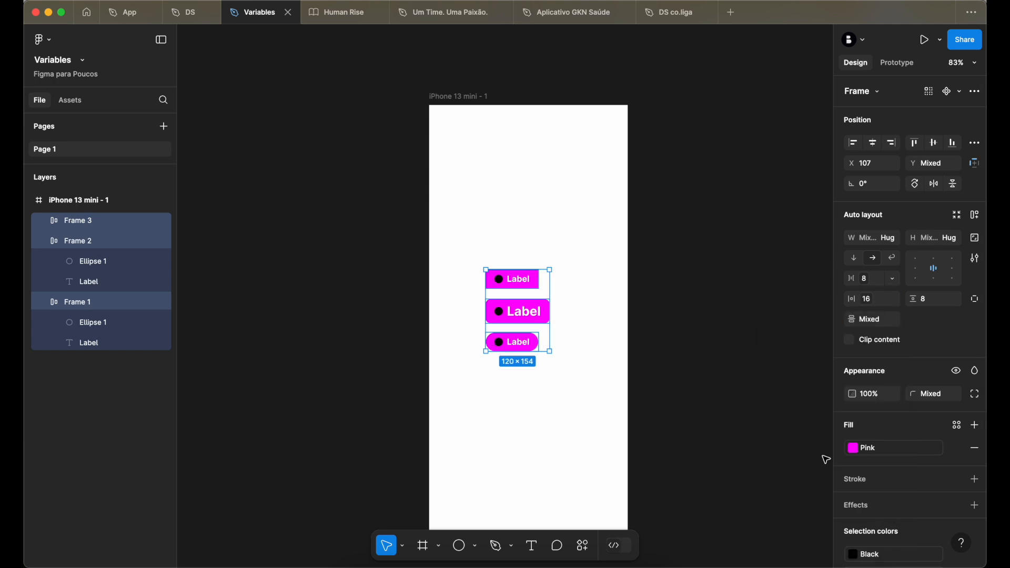
pyautogui.click(955, 300)
pyautogui.write('padd')
pyautogui.click(893, 456)
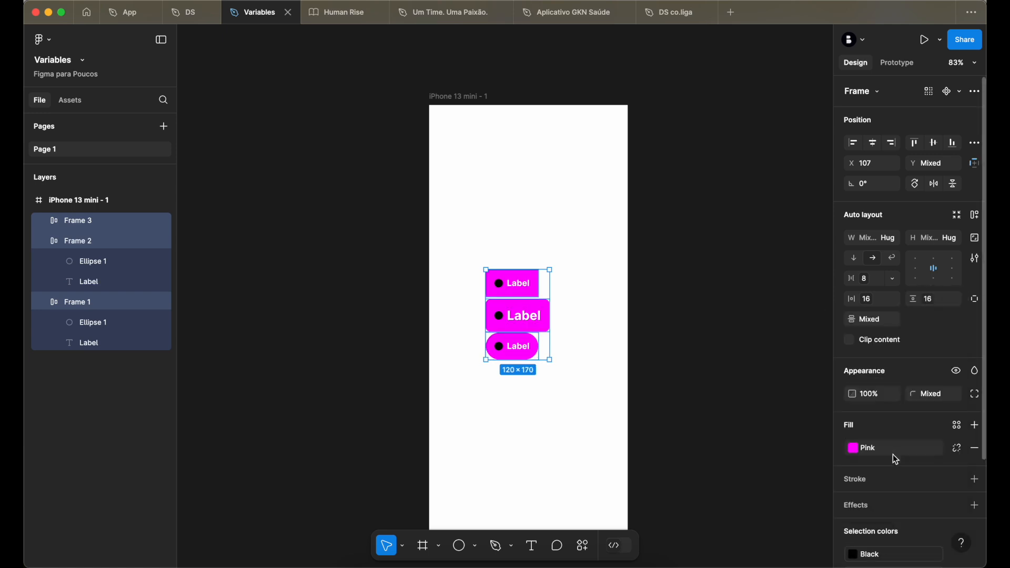
pyautogui.click(579, 239)
pyautogui.moveTo(471, 219); pyautogui.dragTo(603, 416)
pyautogui.click(589, 400)
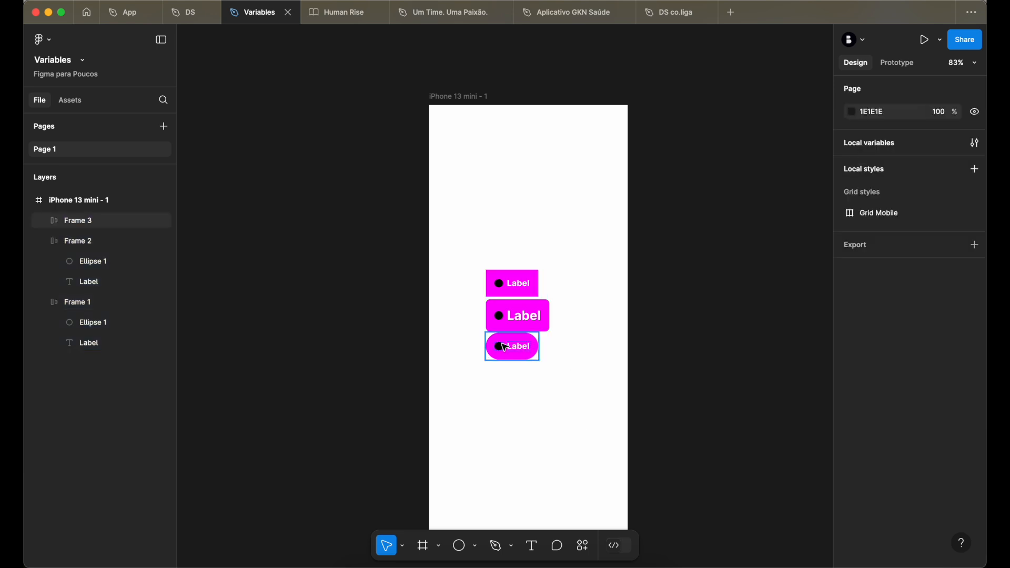
# Move the square, rounded and pill buttons apart vertically so roughly equal gaps separate them in the iPhone 13 mini frame.
pyautogui.moveTo(501, 345); pyautogui.dragTo(508, 402)
pyautogui.moveTo(529, 330); pyautogui.dragTo(530, 357)
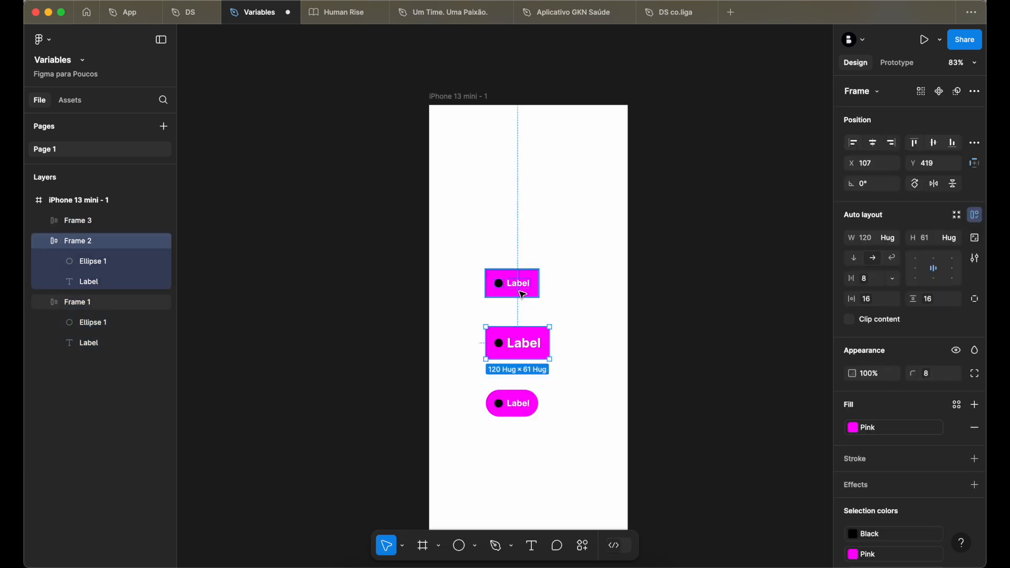
pyautogui.moveTo(522, 282); pyautogui.dragTo(523, 294)
pyautogui.click(543, 311)
pyautogui.scroll(5, 542, 318)
pyautogui.scroll(-2, 544, 321)
pyautogui.hscroll(2, 545, 320)
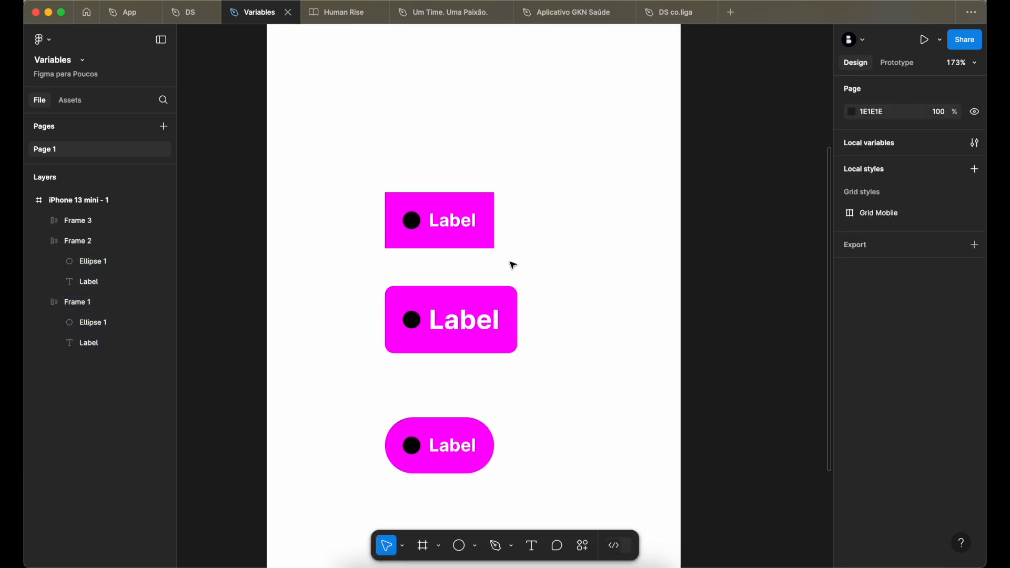
pyautogui.click(462, 442)
pyautogui.moveTo(462, 442); pyautogui.dragTo(458, 427)
pyautogui.click(554, 410)
pyautogui.scroll(-4, 555, 410)
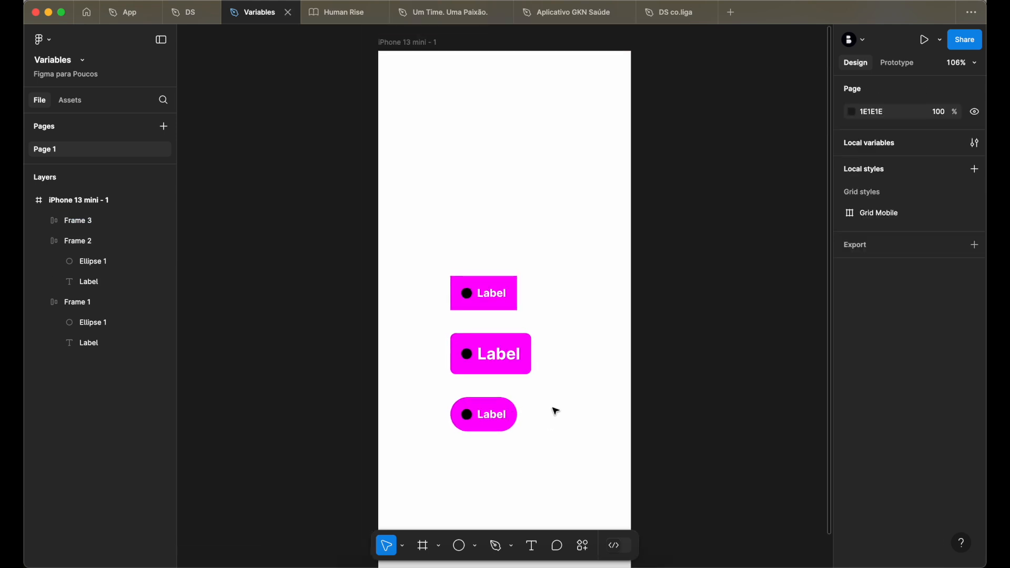